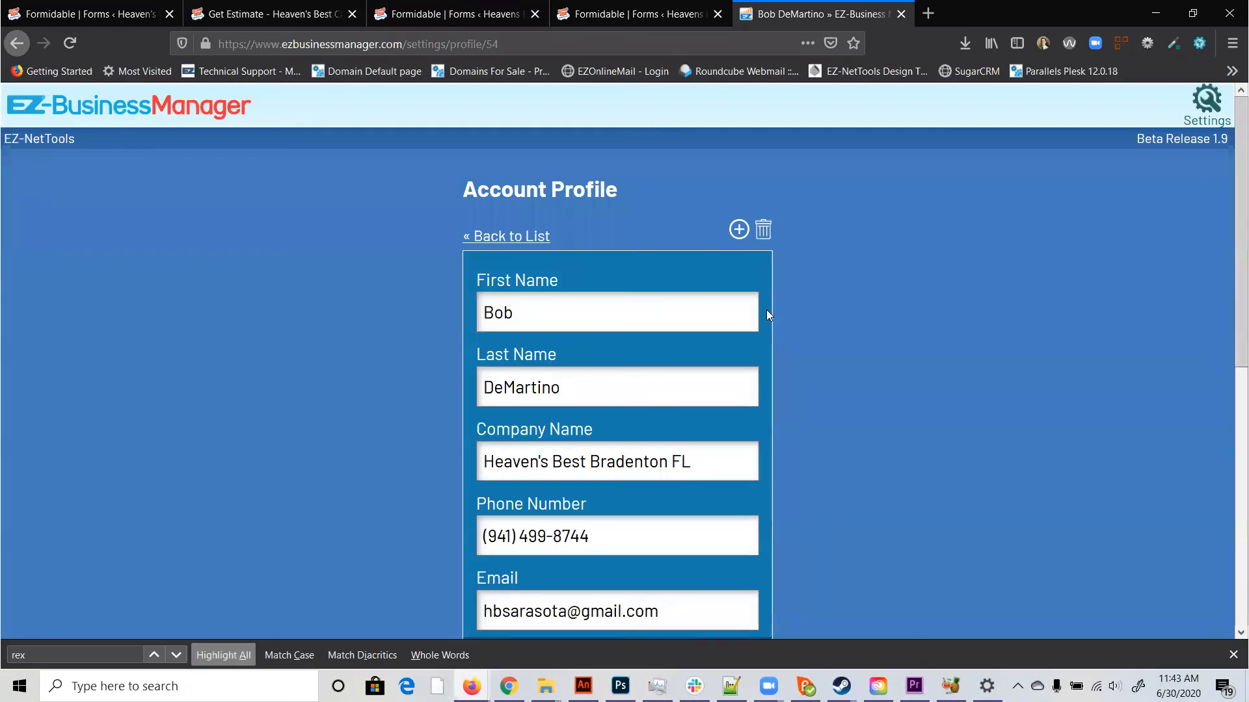
Step: Examine the first and last name fields on the Rexburg site's Get A Free Estimate page
{"action": "left_click", "coordinate": [656, 5]}
{"action": "left_click", "coordinate": [461, 6]}
{"action": "left_click", "coordinate": [276, 7]}
{"action": "mouse_move", "coordinate": [297, 176]}
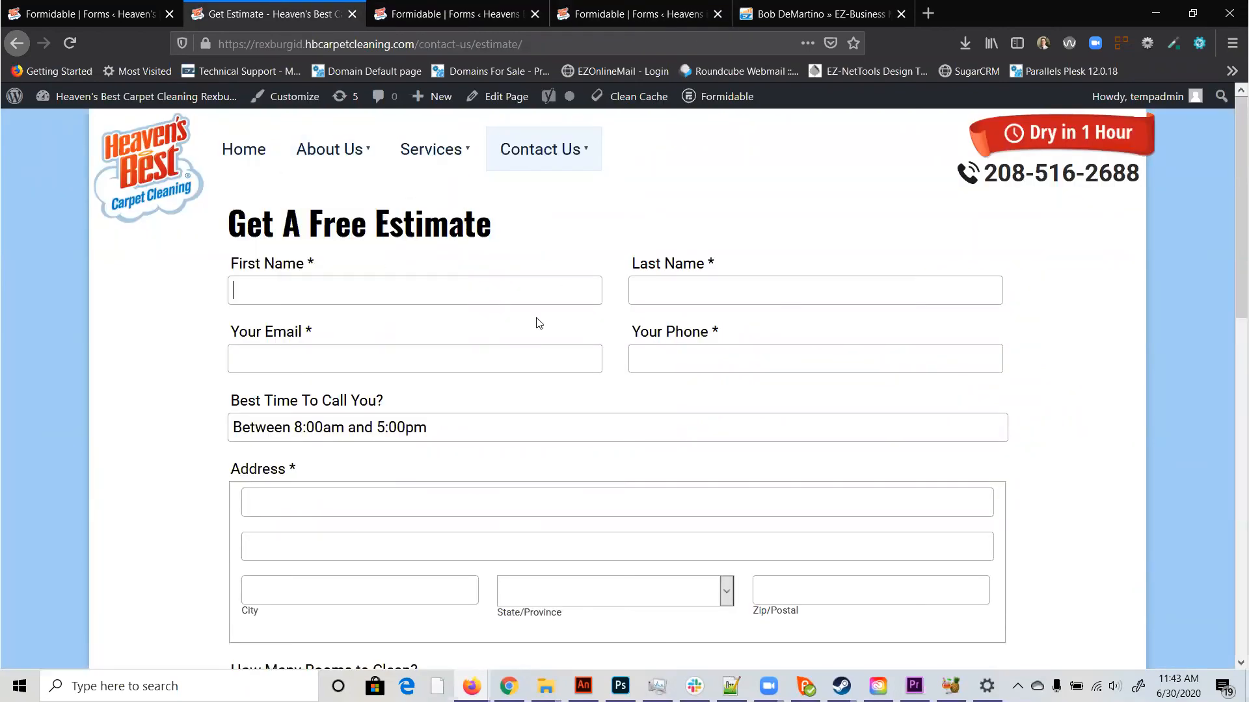
{"action": "left_click", "coordinate": [469, 295]}
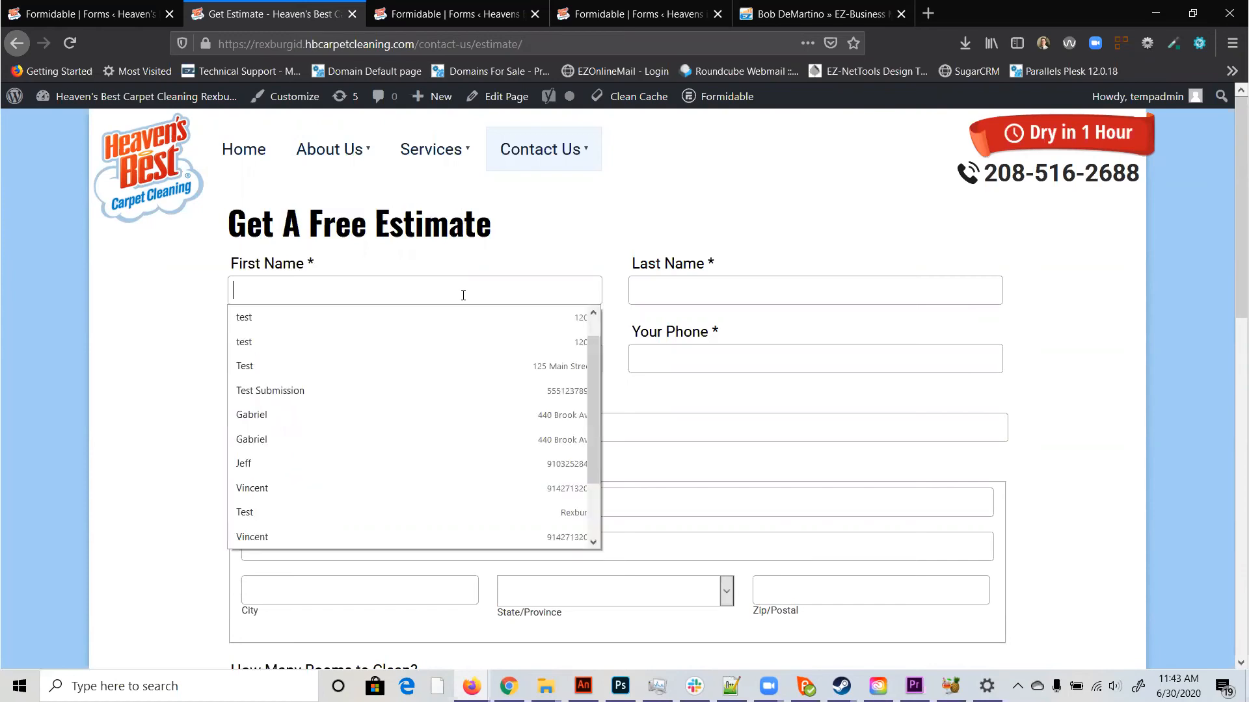
{"action": "left_click", "coordinate": [829, 294]}
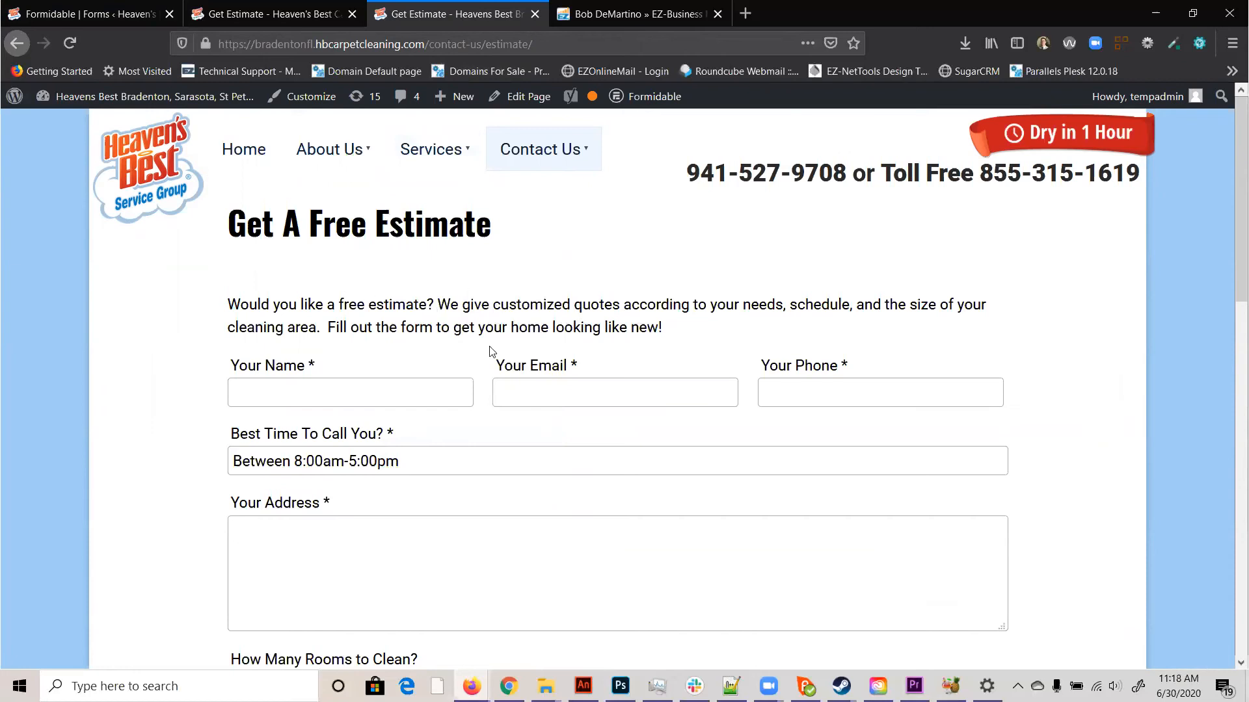
Step: Open the Contact Us form for editing in Formidable from the Bradenton site's WordPress dashboard
{"action": "left_click", "coordinate": [144, 104]}
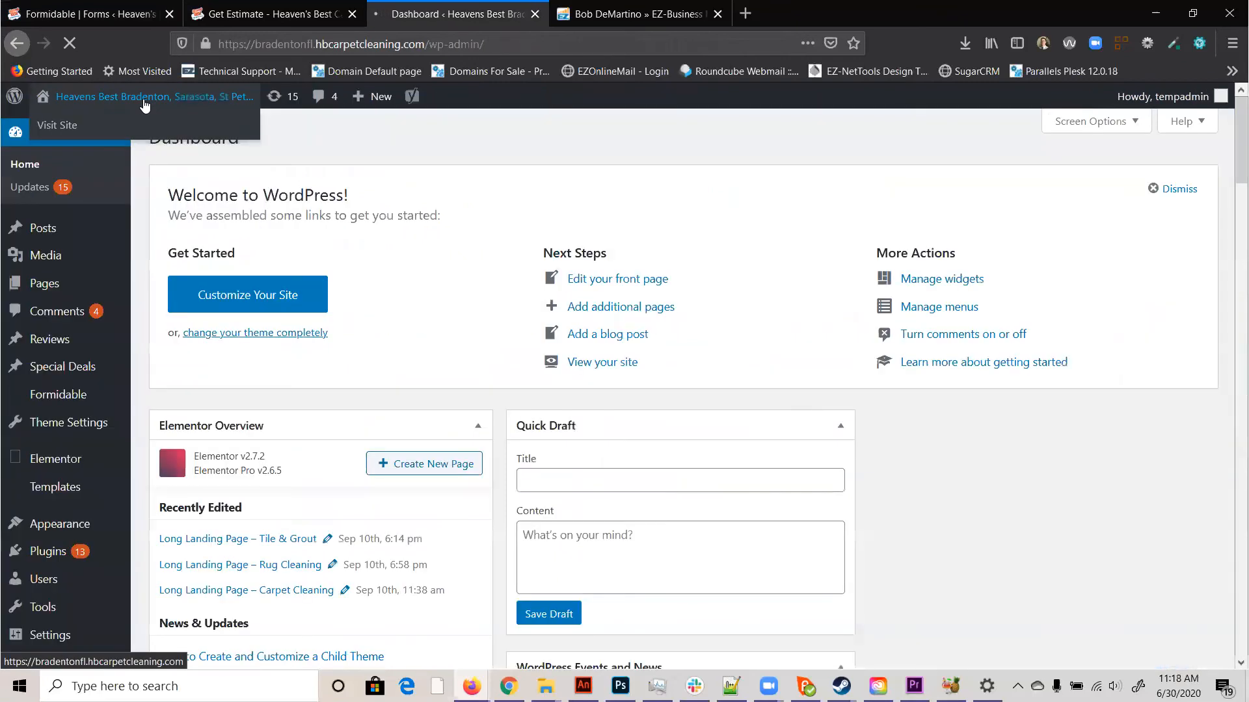
{"action": "mouse_move", "coordinate": [53, 397]}
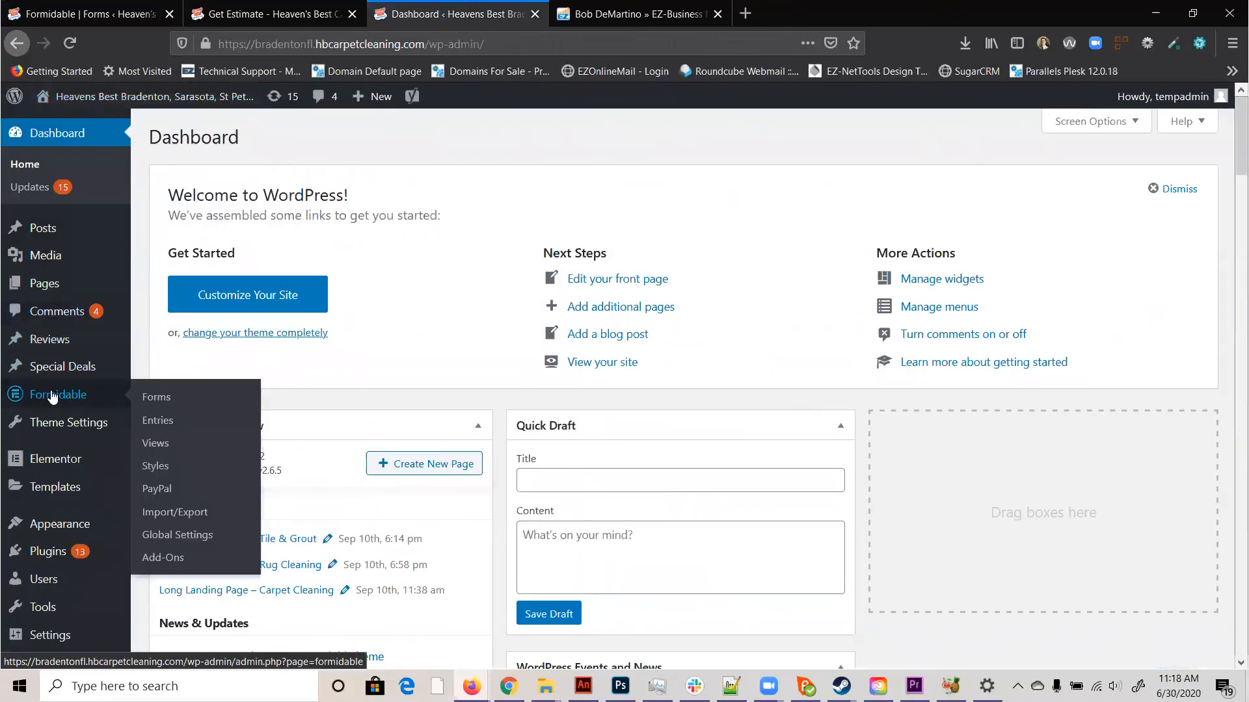
{"action": "left_click", "coordinate": [170, 401]}
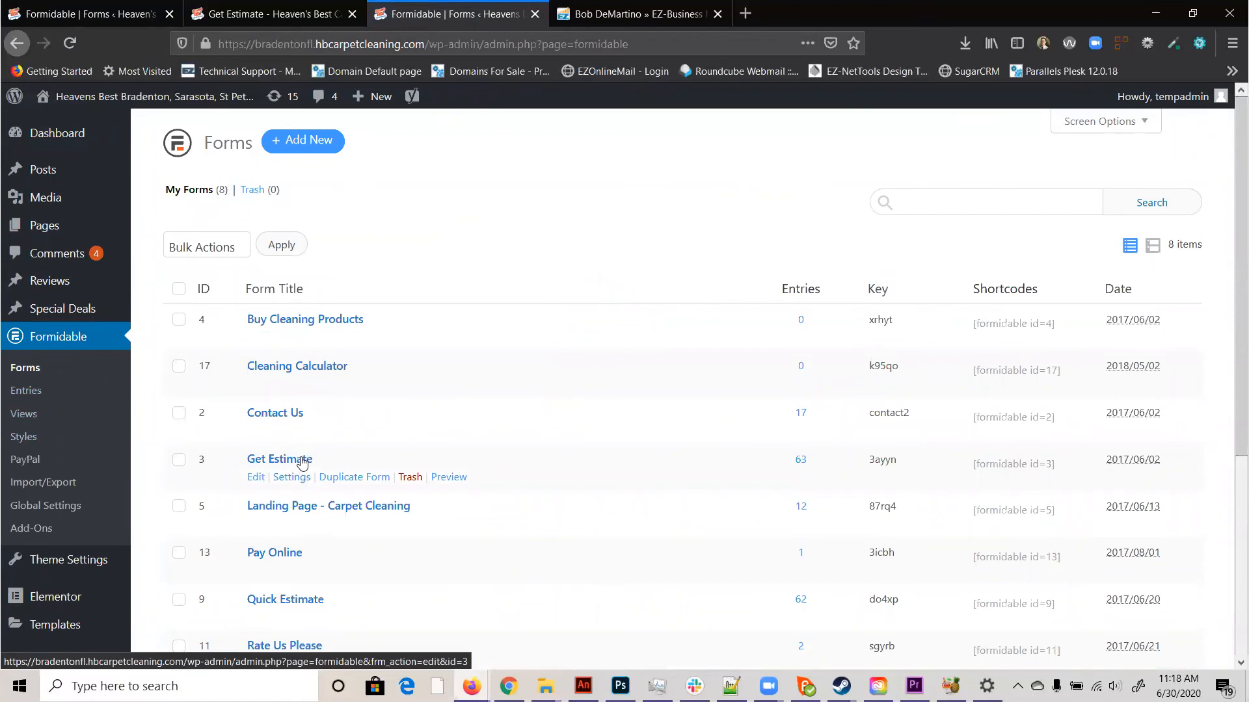
{"action": "left_click", "coordinate": [269, 419]}
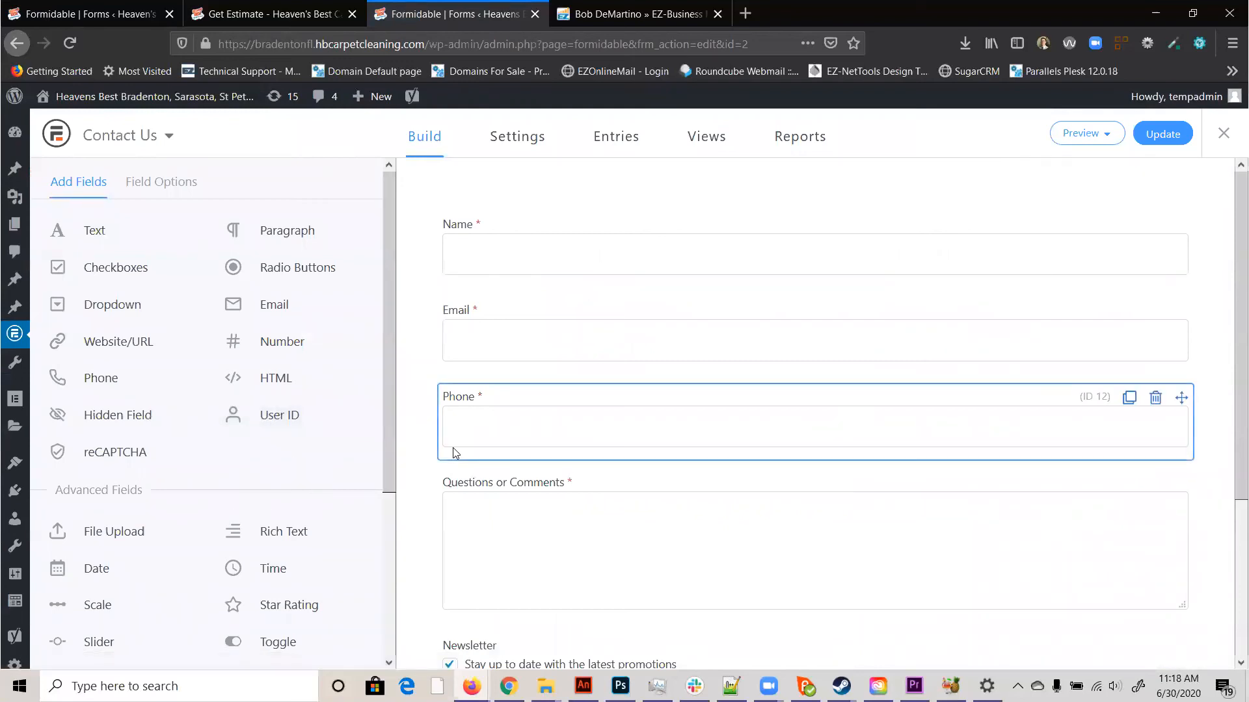
Step: Rename the Contact Us form's Name field to First Name
{"action": "left_click", "coordinate": [495, 227]}
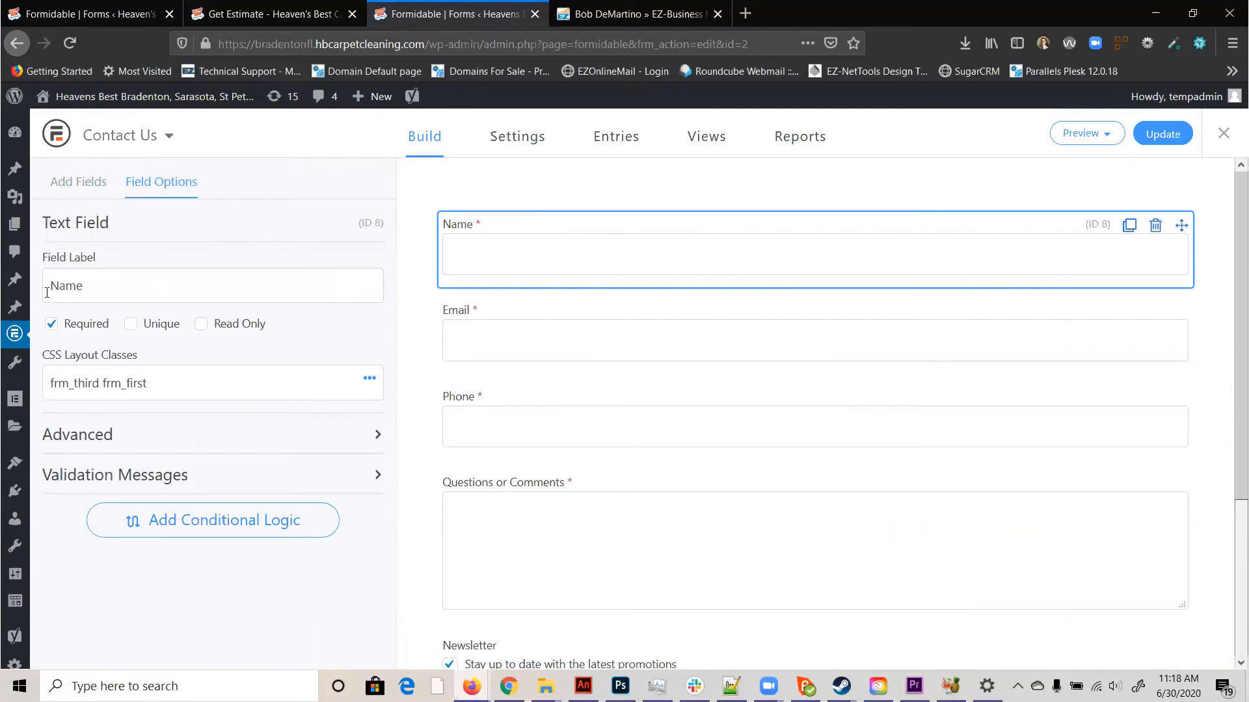
{"action": "type", "text": "First"}
{"action": "triple_click", "coordinate": [64, 281]}
{"action": "left_click", "coordinate": [527, 225]}
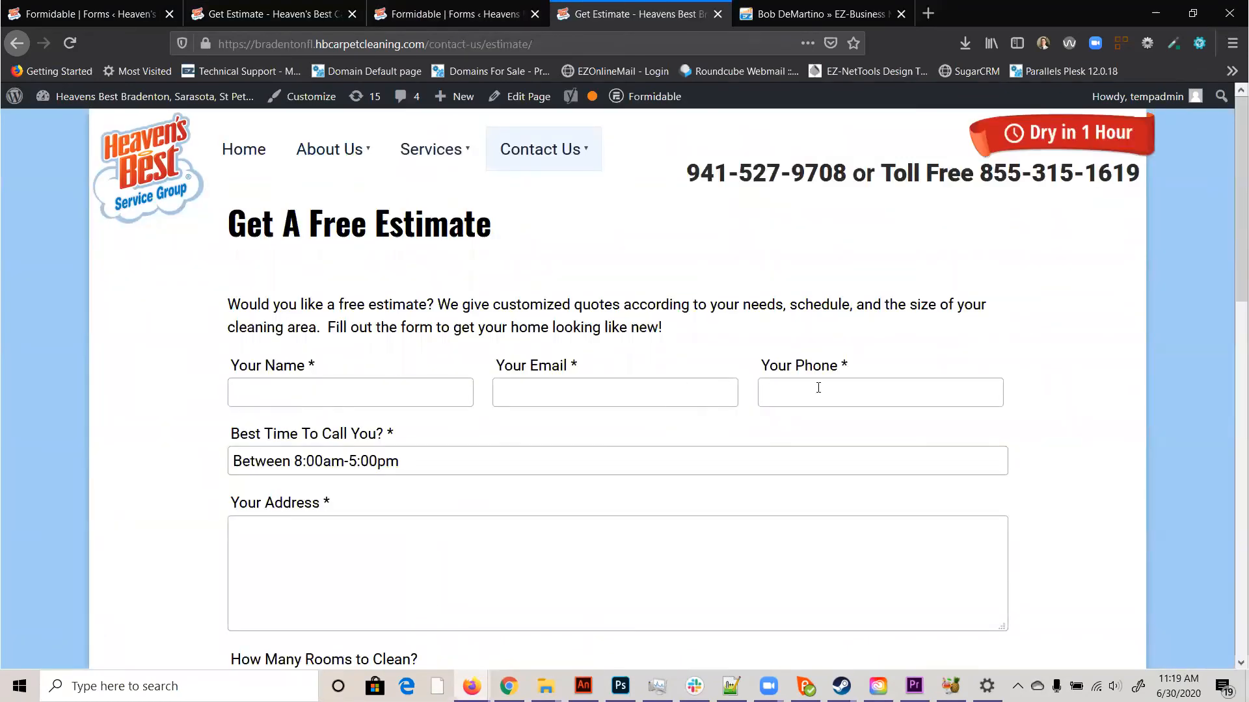
Step: Set the First Name field's CSS layout classes to frm_half frm_first
{"action": "left_click", "coordinate": [411, 8]}
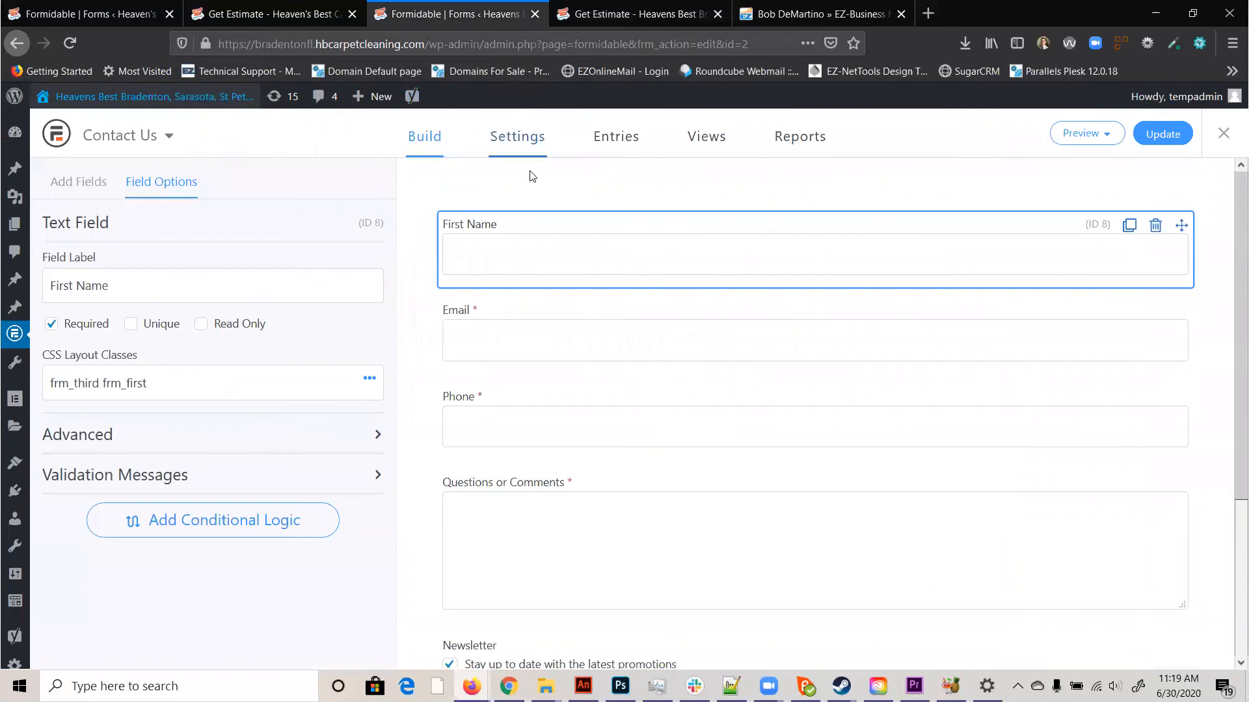
{"action": "double_click", "coordinate": [98, 383]}
{"action": "key", "text": "BackSpace"}
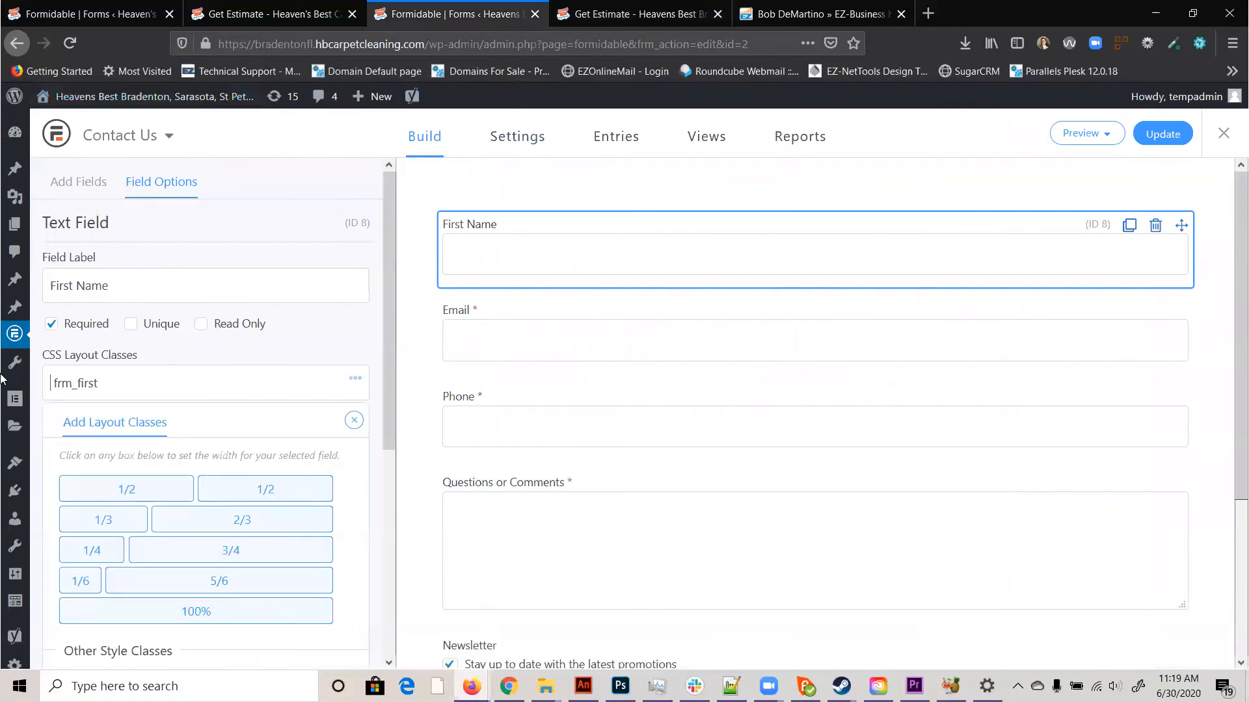
{"action": "left_click", "coordinate": [127, 493]}
{"action": "left_click", "coordinate": [623, 6]}
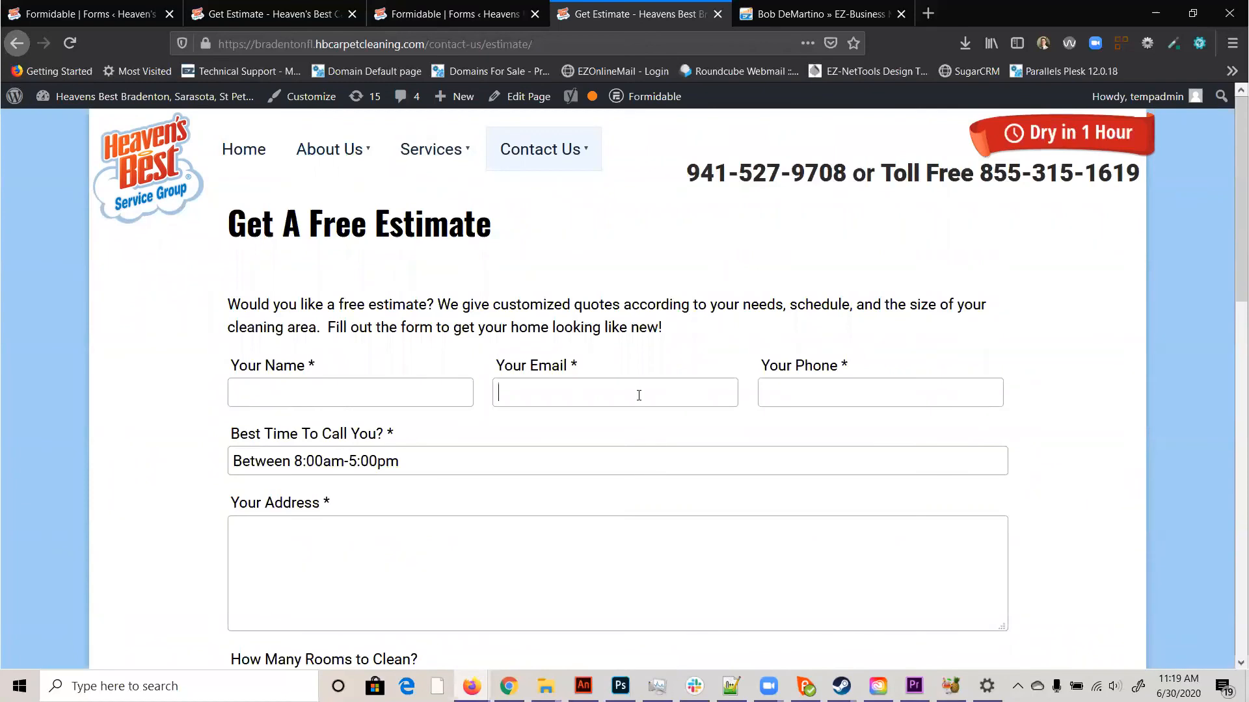
{"action": "left_click", "coordinate": [456, 14]}
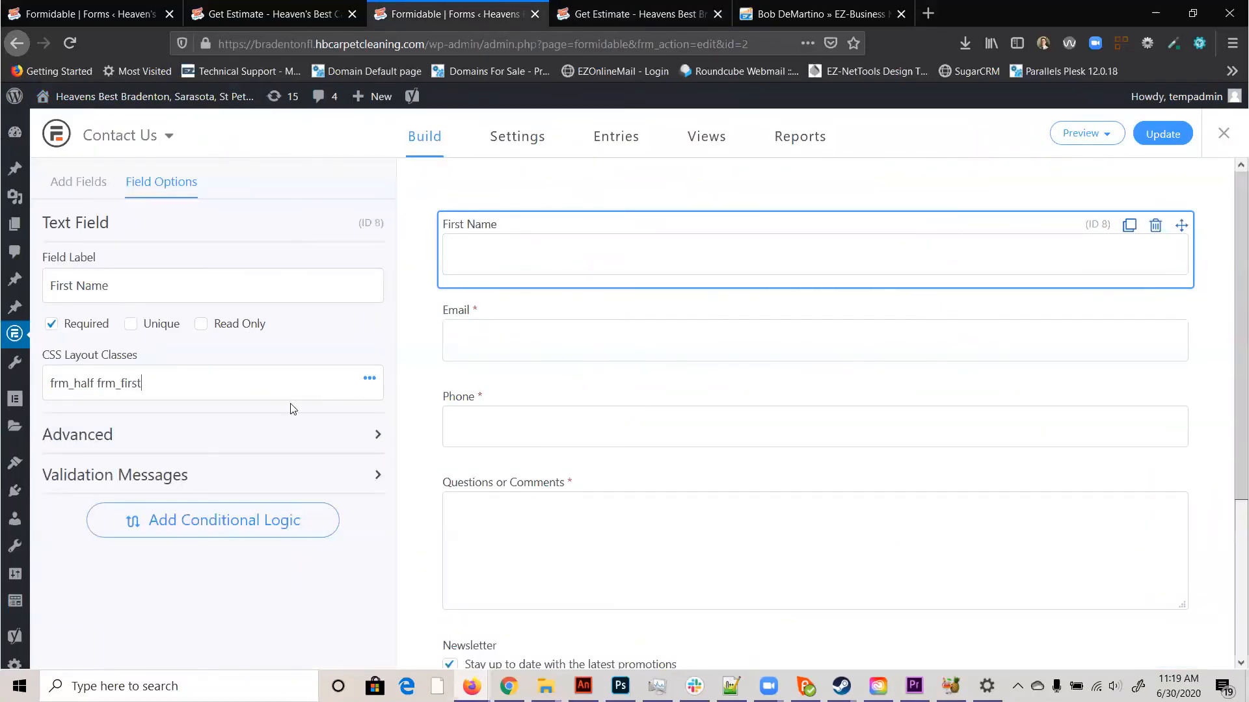
Step: Add a text field labelled Last Name directly below First Name and give it the frm_half layout class
{"action": "left_click", "coordinate": [57, 189]}
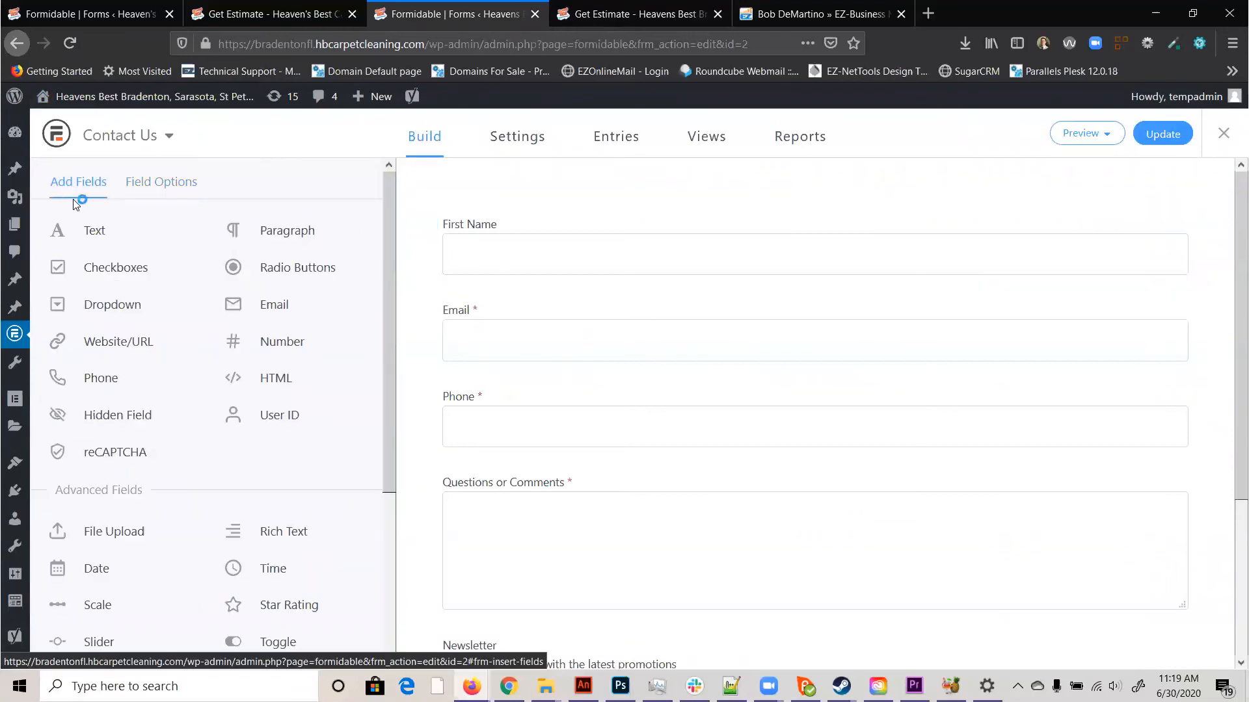
{"action": "left_click_drag", "start_coordinate": [81, 236], "coordinate": [550, 296]}
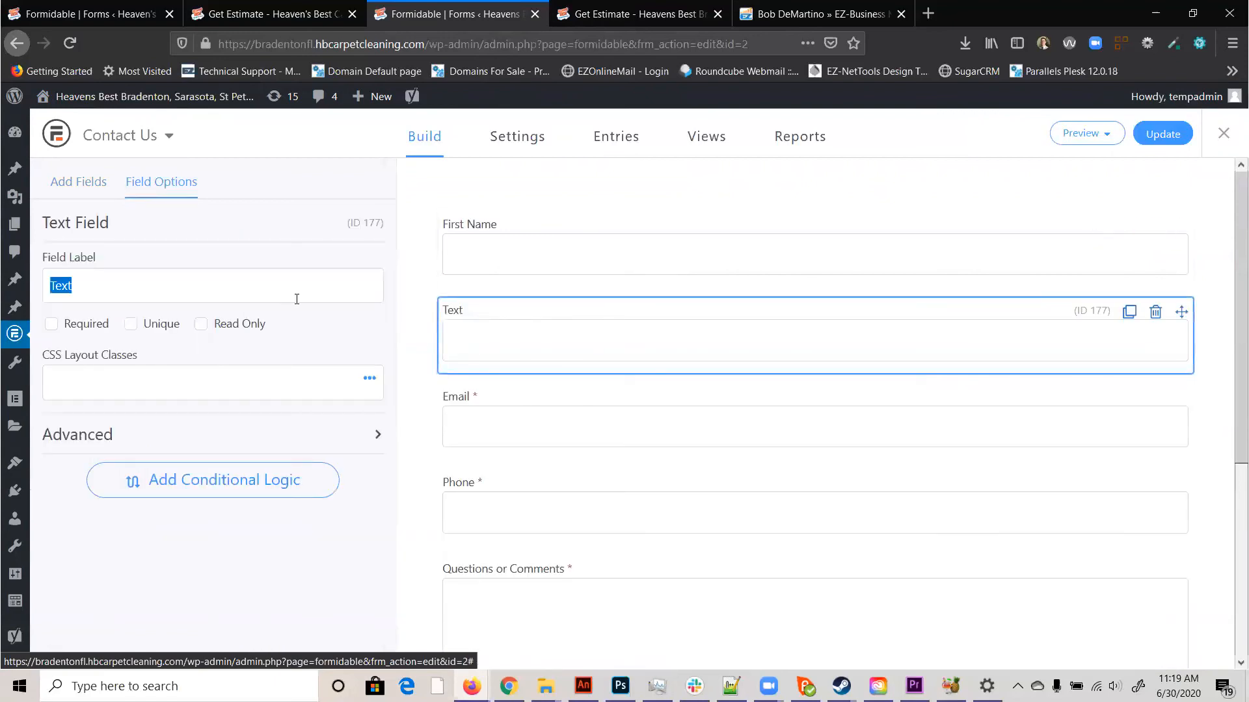
{"action": "type", "text": "Last Name"}
{"action": "left_click", "coordinate": [403, 307]}
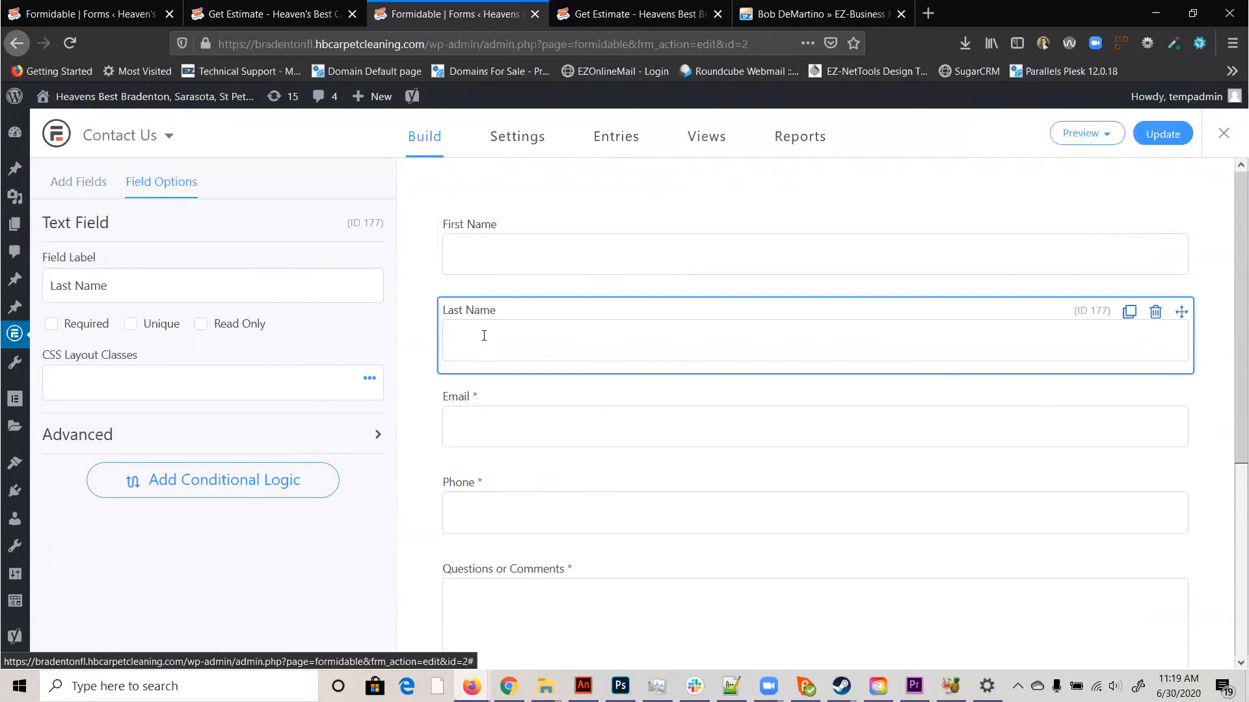
{"action": "left_click", "coordinate": [137, 382]}
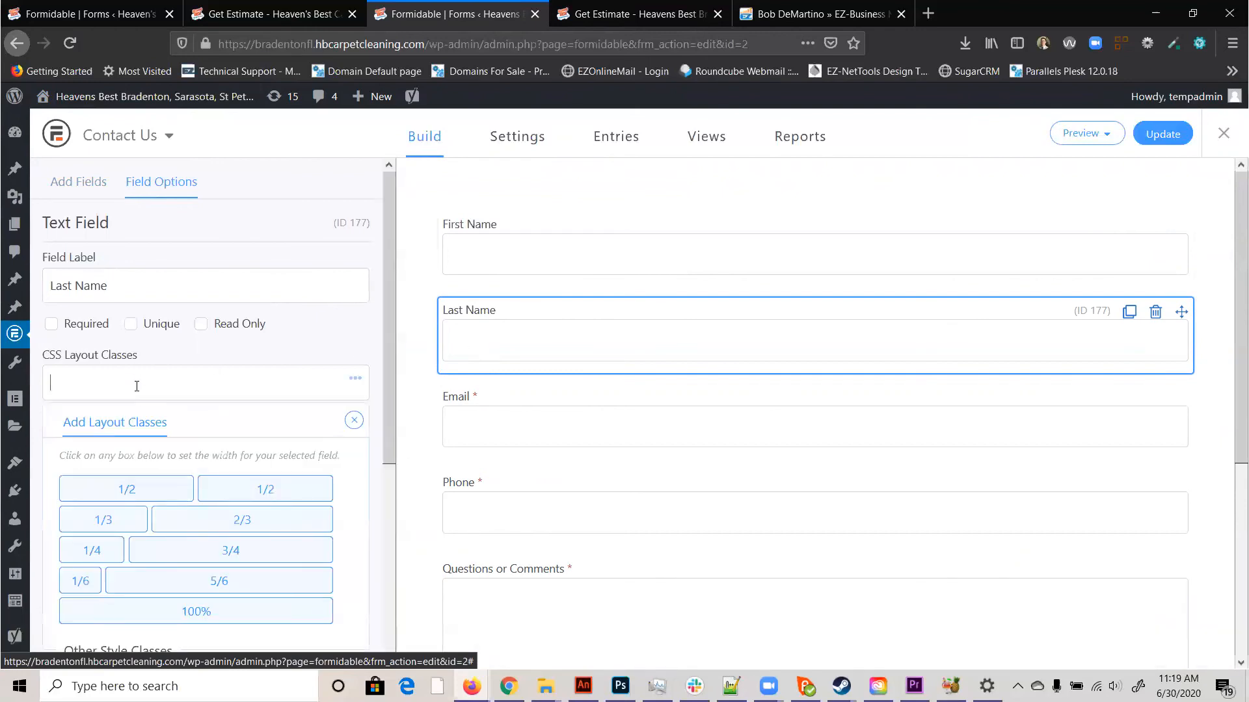
{"action": "left_click", "coordinate": [132, 499]}
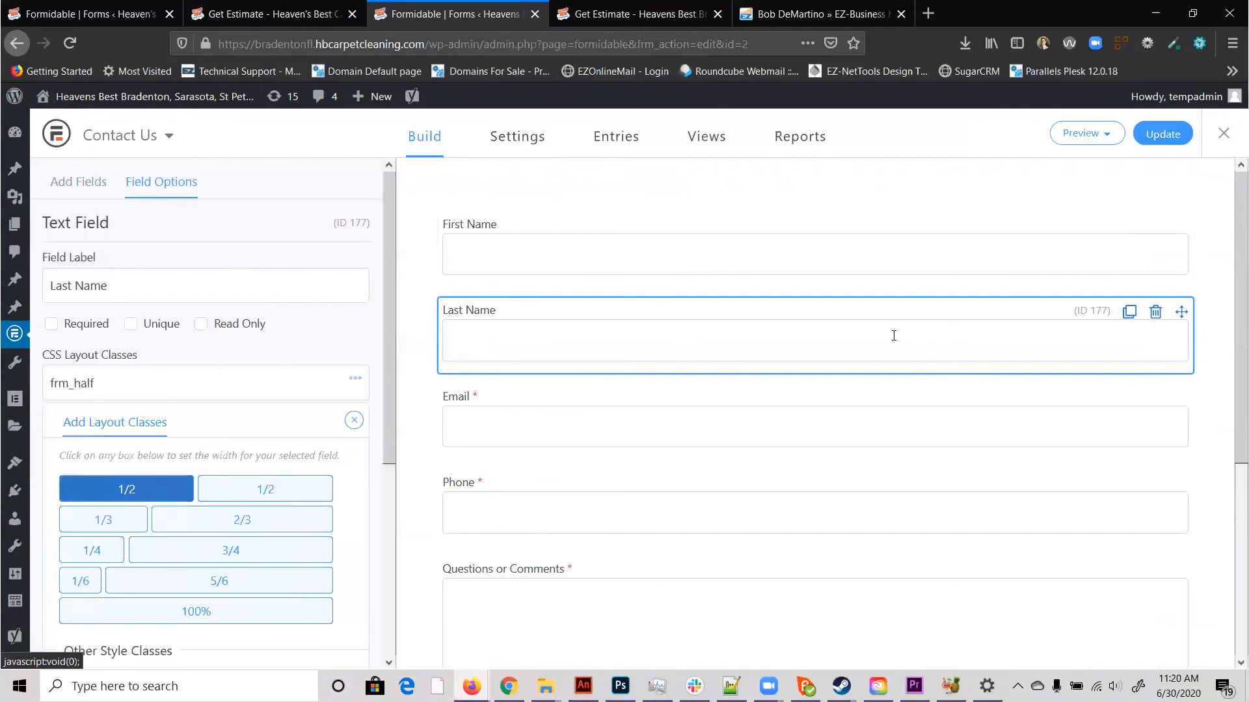
Step: Save the Contact Us form and view it on the Bradenton site's live Contact Us page
{"action": "left_click", "coordinate": [1163, 135]}
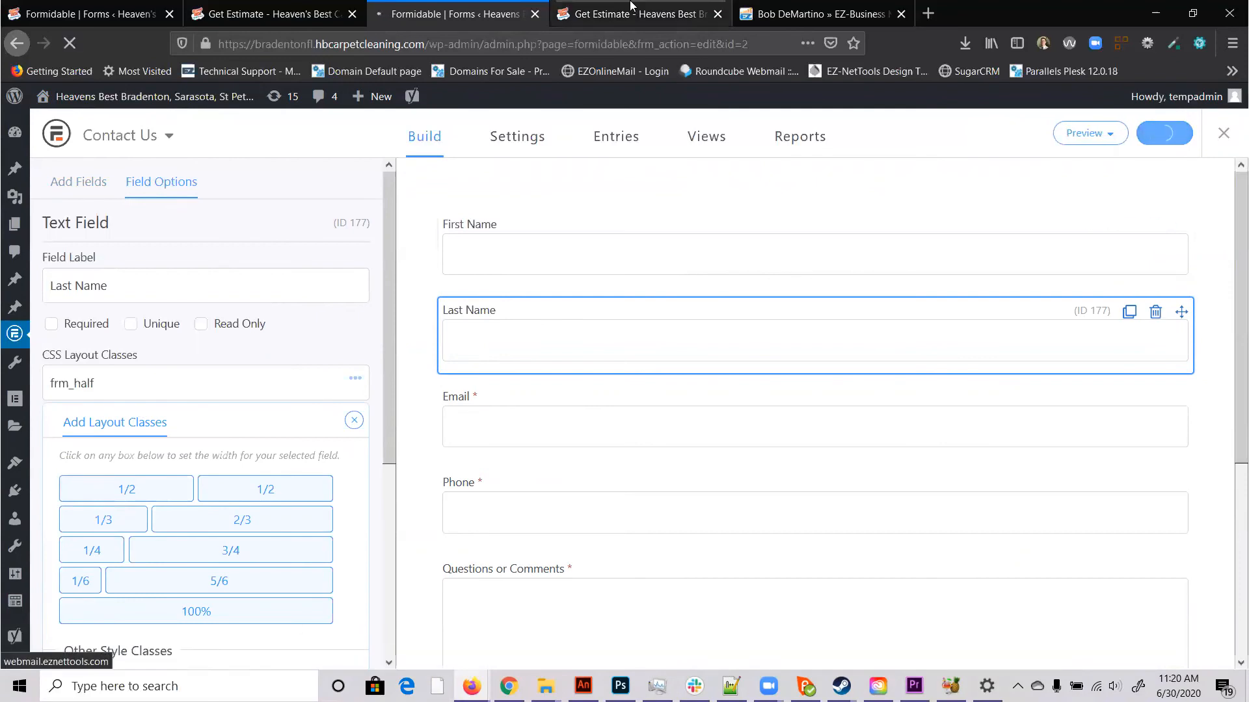
{"action": "left_click", "coordinate": [601, 5]}
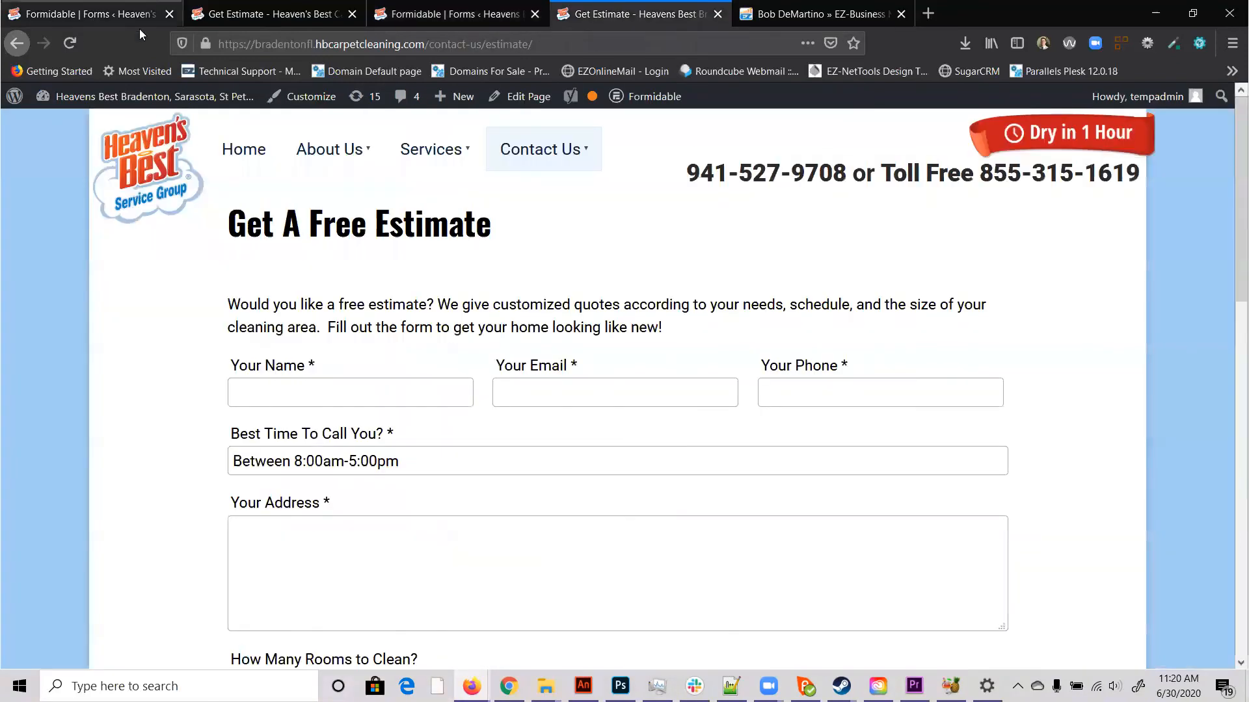
{"action": "left_click", "coordinate": [16, 42]}
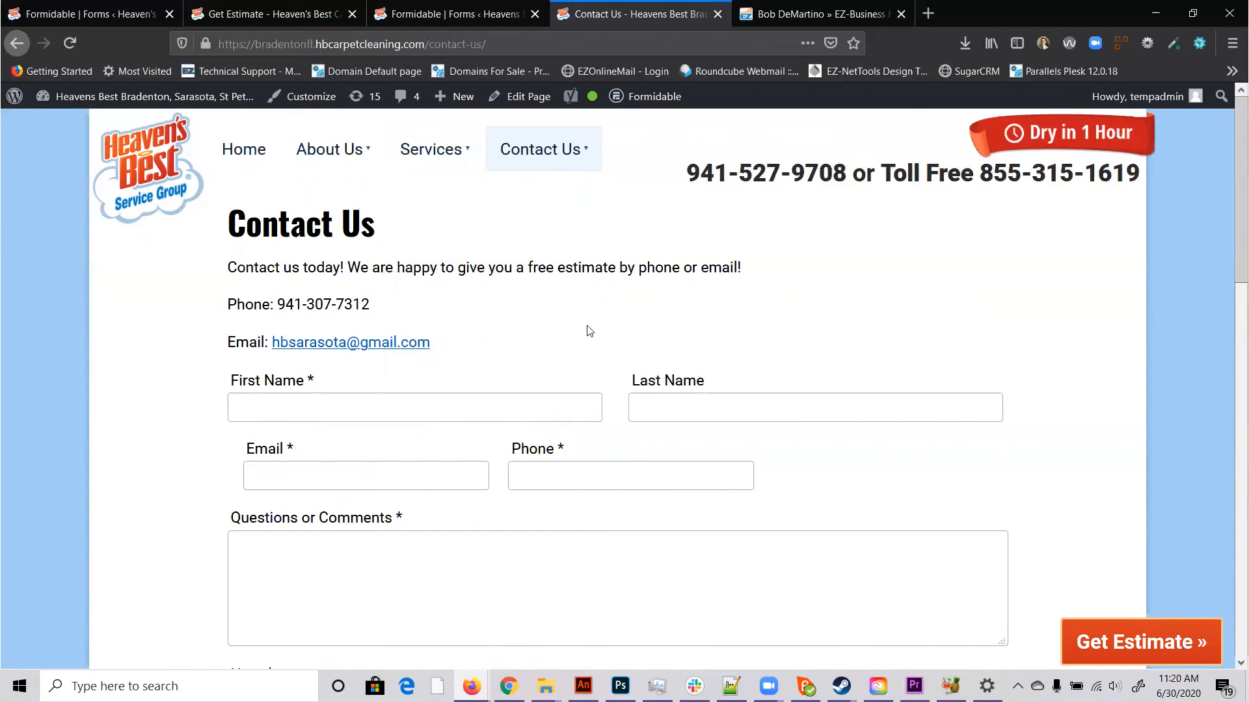
Step: Set the Email field's CSS layout classes to frm_half frm_first, checking the layout on the live page
{"action": "left_click", "coordinate": [447, 12]}
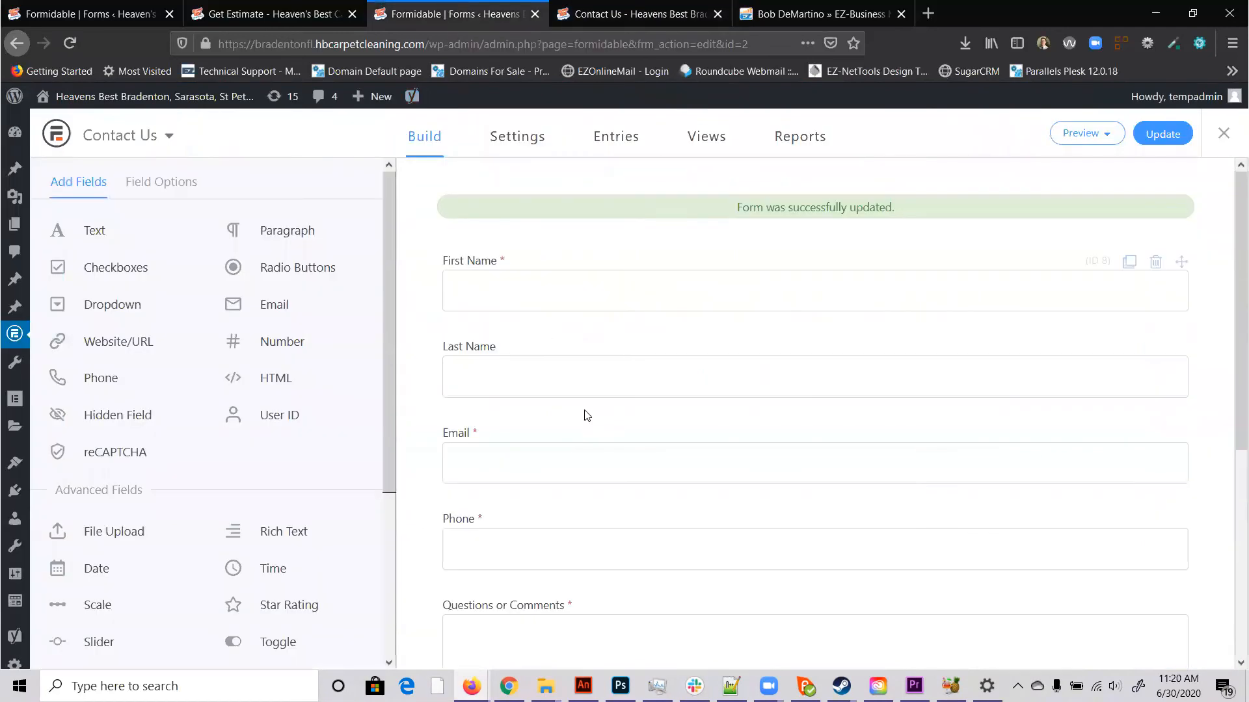
{"action": "left_click", "coordinate": [527, 429]}
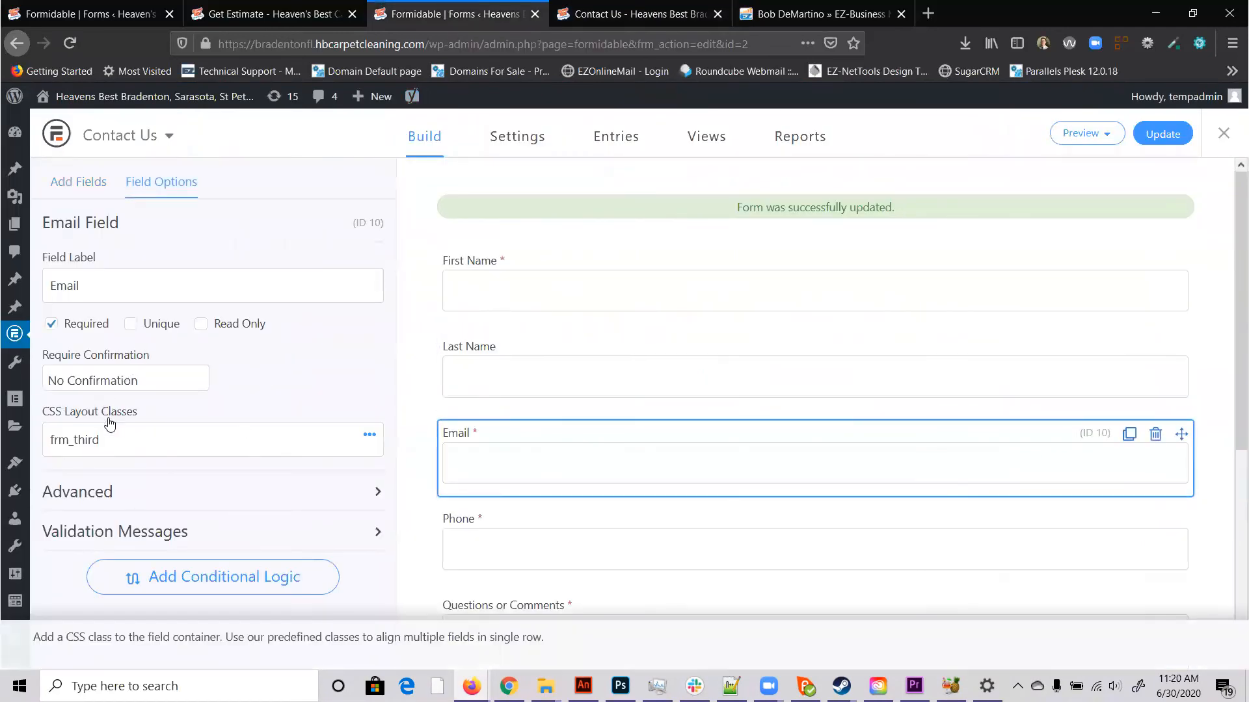
{"action": "double_click", "coordinate": [117, 440]}
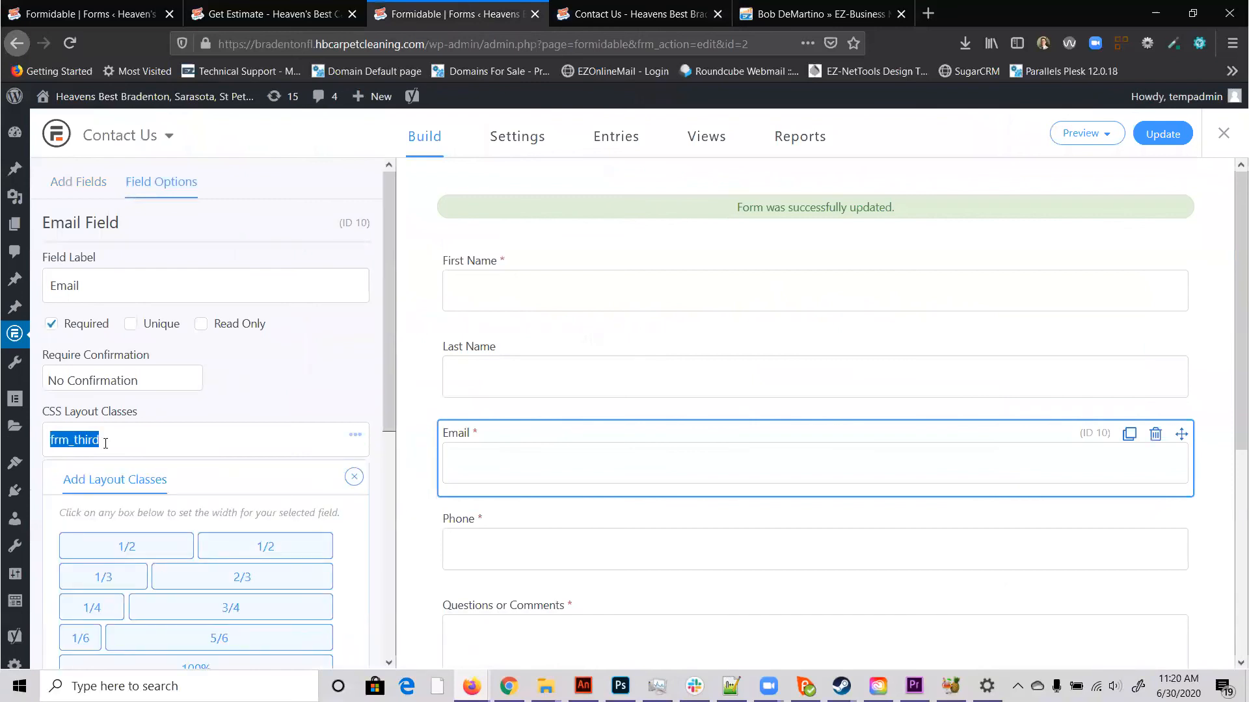
{"action": "left_click", "coordinate": [161, 553]}
{"action": "scroll", "coordinate": [314, 169], "scroll_direction": "down", "scroll_amount": 4}
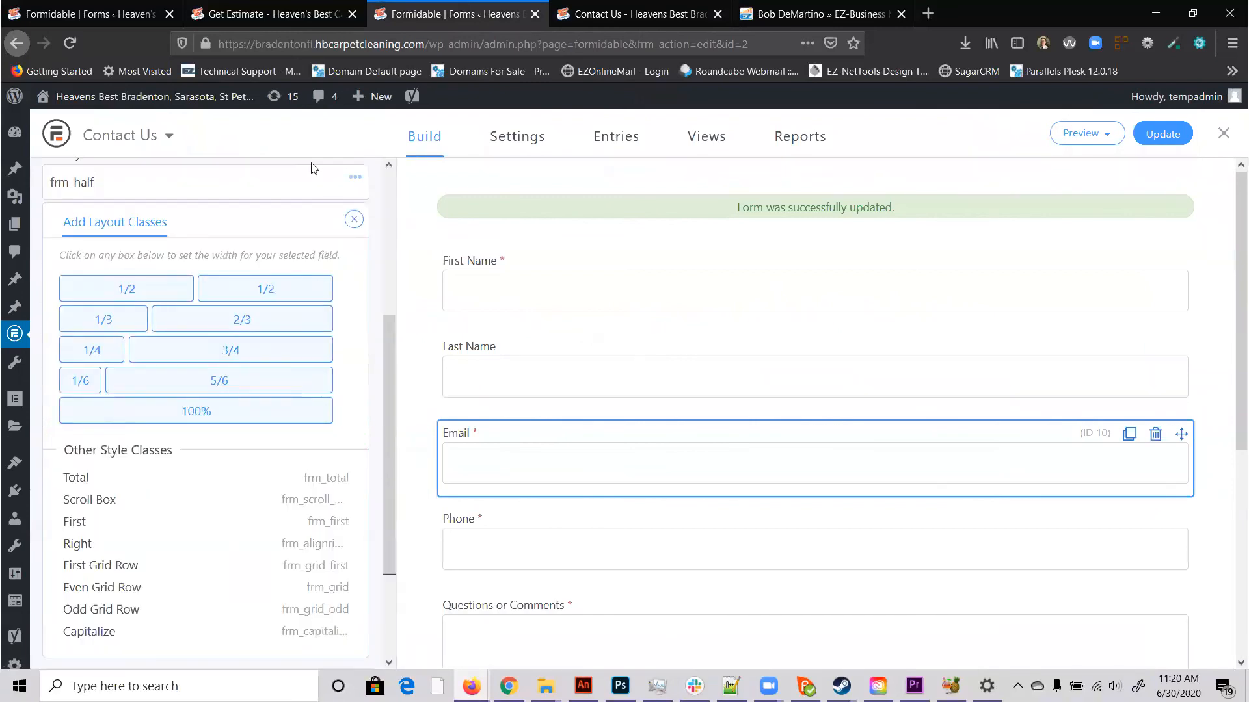
{"action": "scroll", "coordinate": [290, 275], "scroll_direction": "up", "scroll_amount": 2}
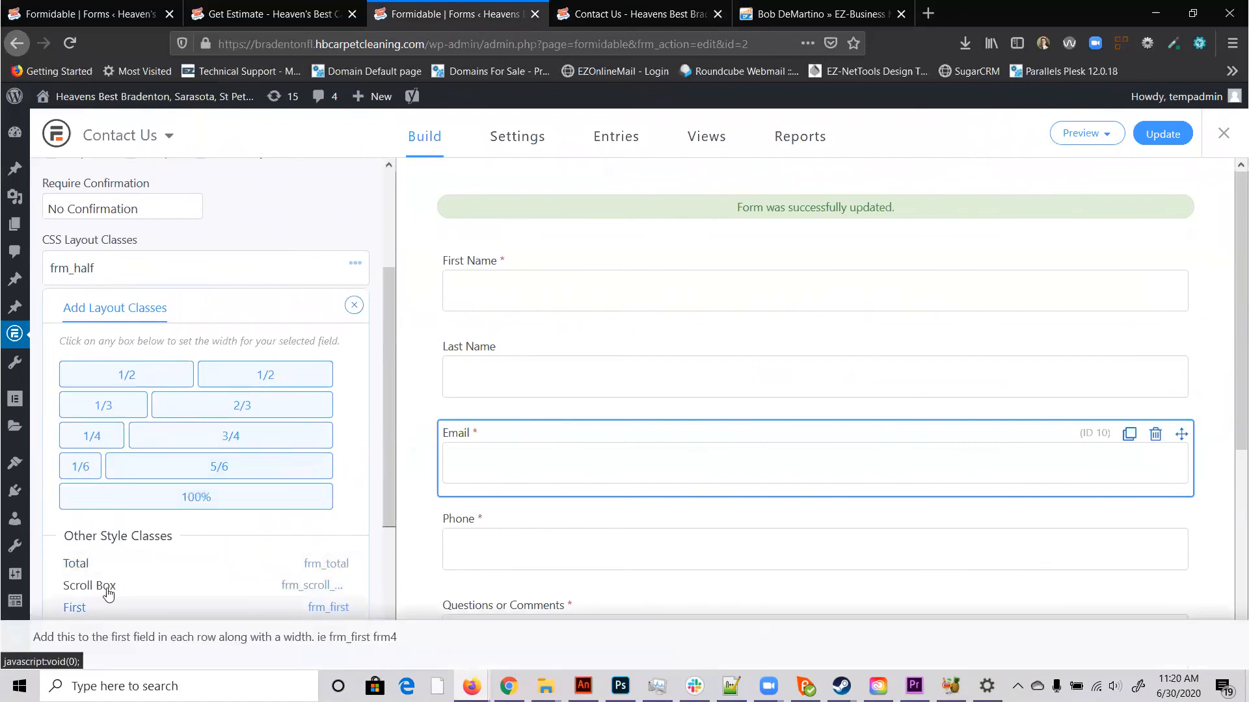
{"action": "scroll", "coordinate": [108, 594], "scroll_direction": "down", "scroll_amount": 2}
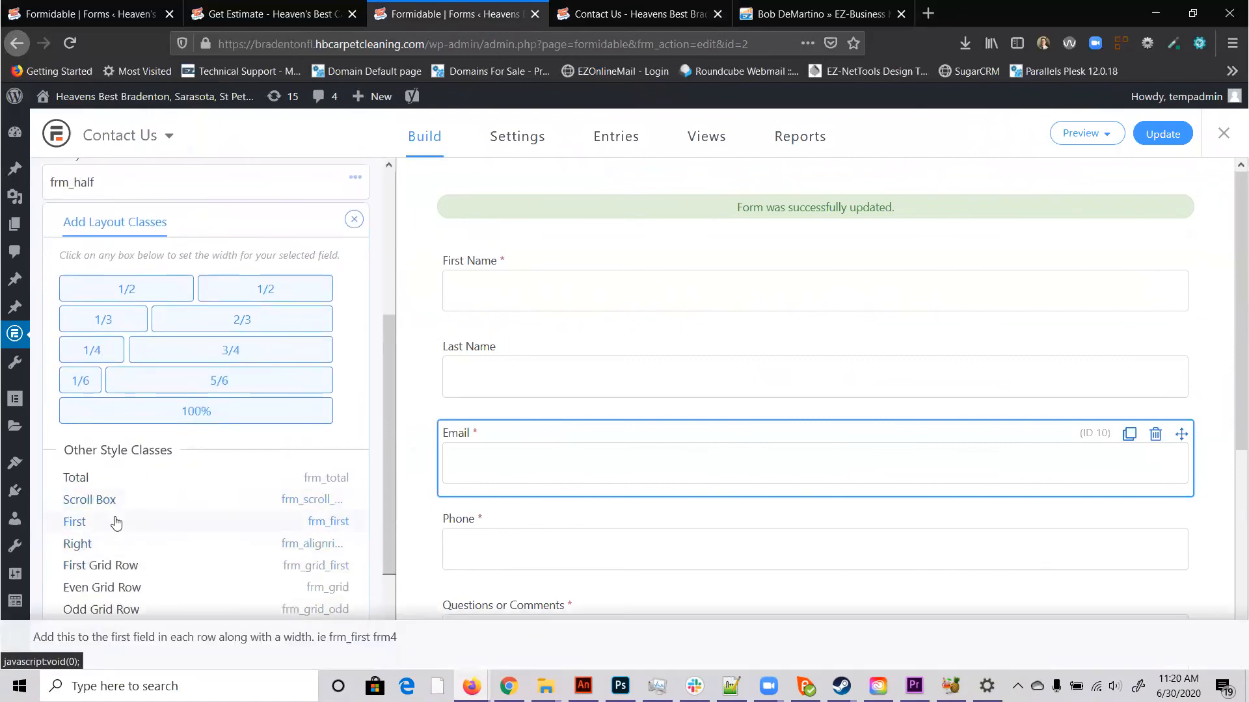
{"action": "left_click", "coordinate": [84, 523]}
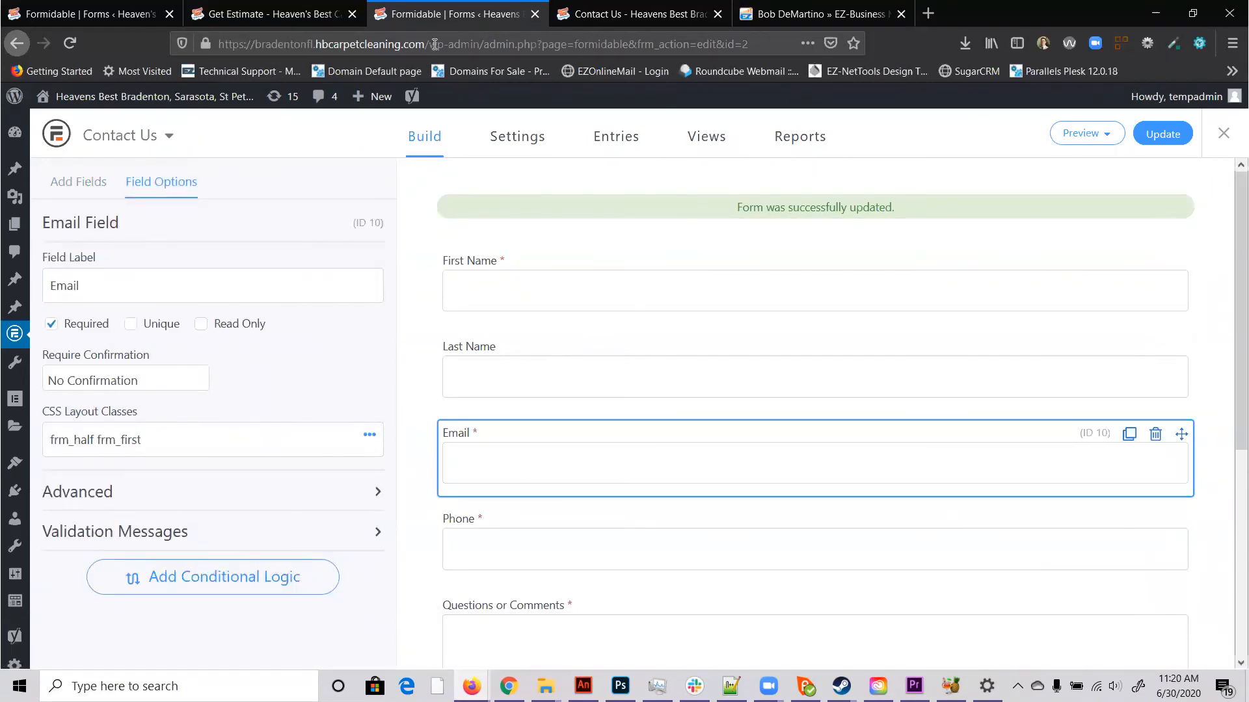
{"action": "left_click", "coordinate": [641, 13]}
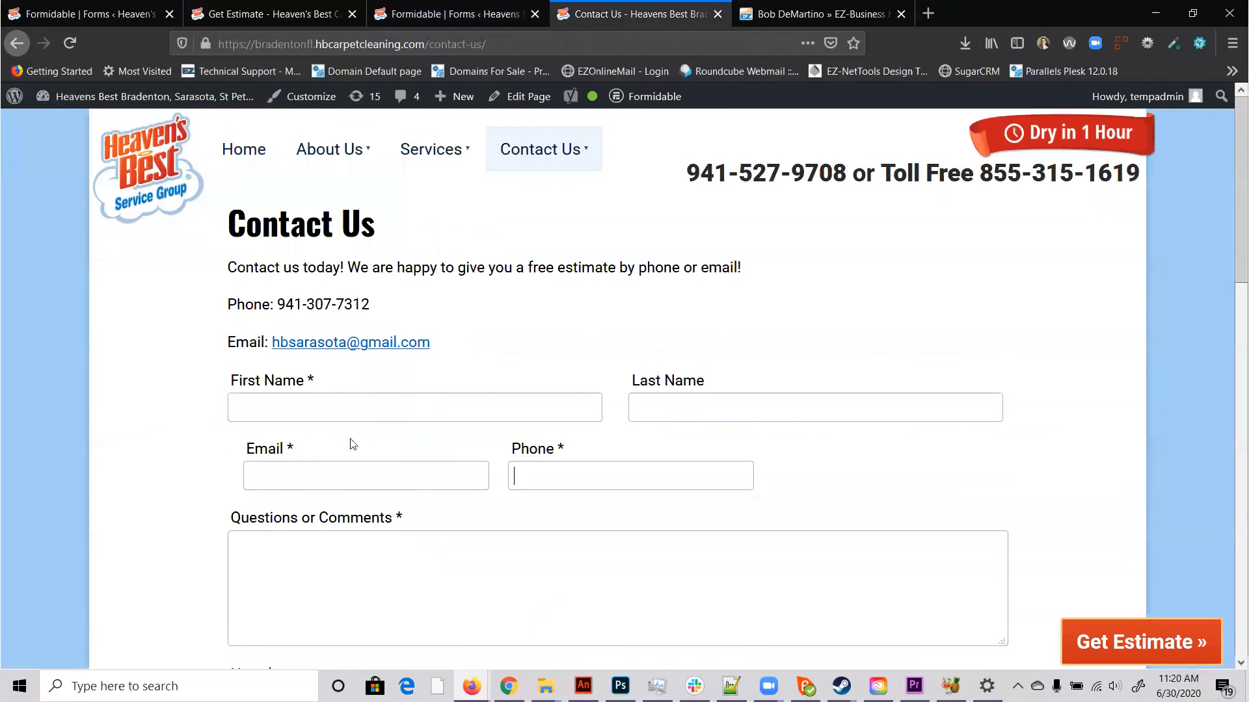
{"action": "left_click", "coordinate": [501, 13]}
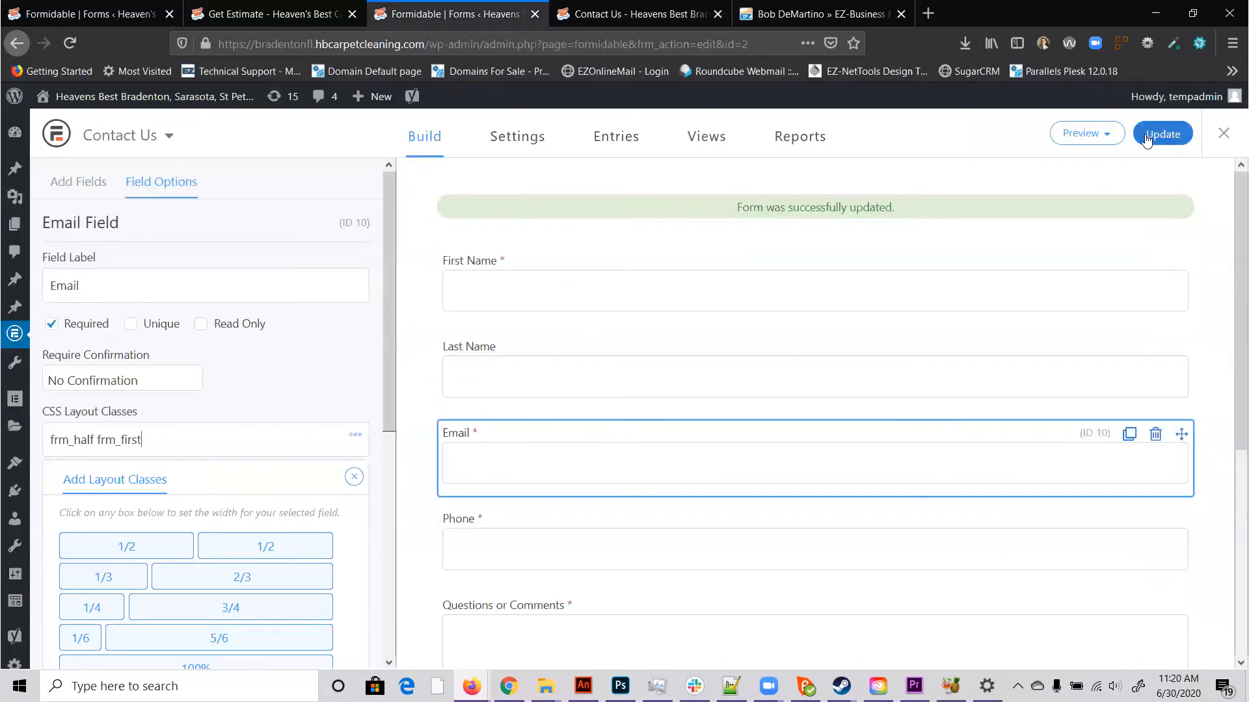
Step: Replace the Phone field's CSS layout class with frm_half
{"action": "left_click", "coordinate": [480, 523]}
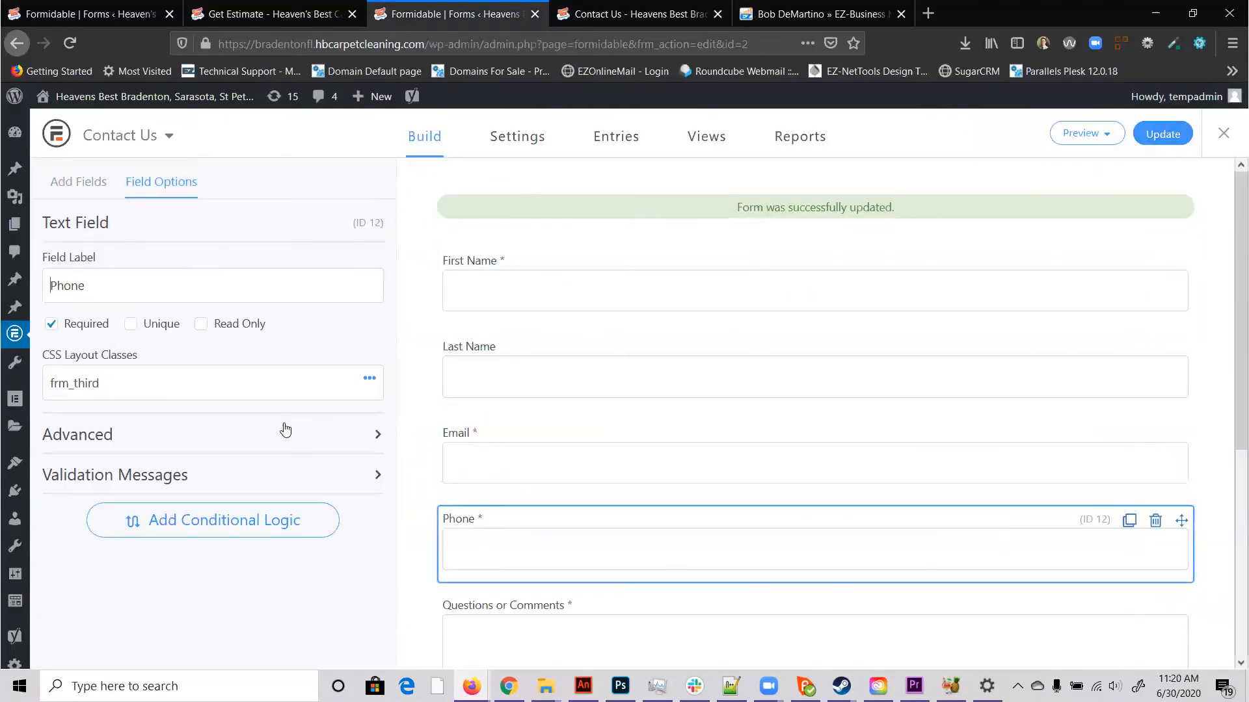
{"action": "left_click", "coordinate": [171, 382]}
{"action": "key", "text": "ctrl+a"}
{"action": "key", "text": "BackSpace"}
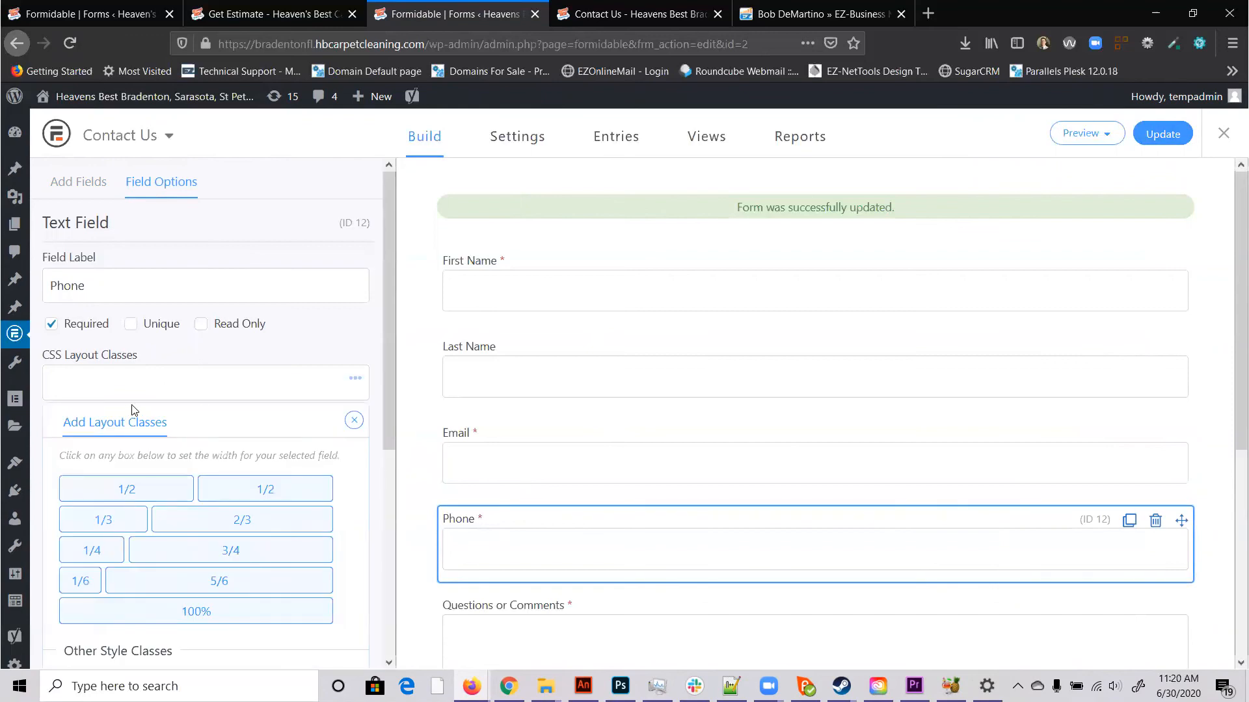
{"action": "left_click", "coordinate": [126, 489]}
Step: Update the form, reload the live Contact Us page to check the field layout, and return to the form builder
{"action": "left_click", "coordinate": [1149, 137]}
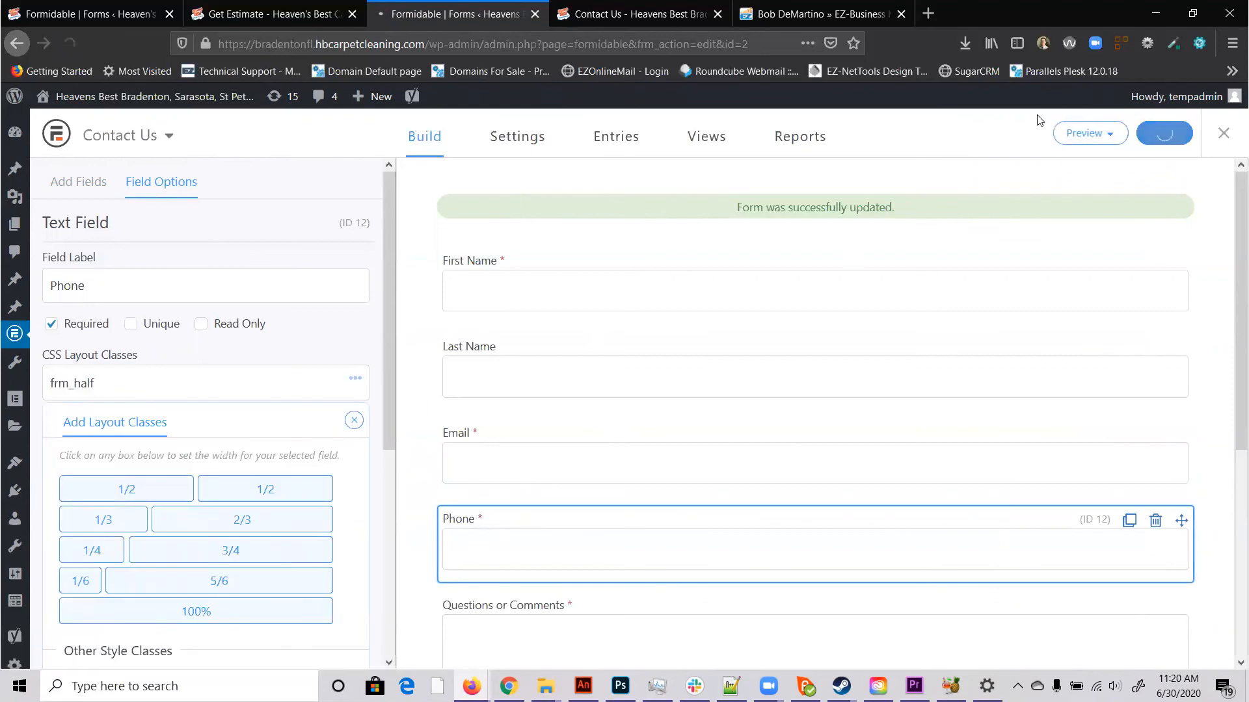
{"action": "left_click", "coordinate": [655, 13]}
{"action": "left_click", "coordinate": [79, 39]}
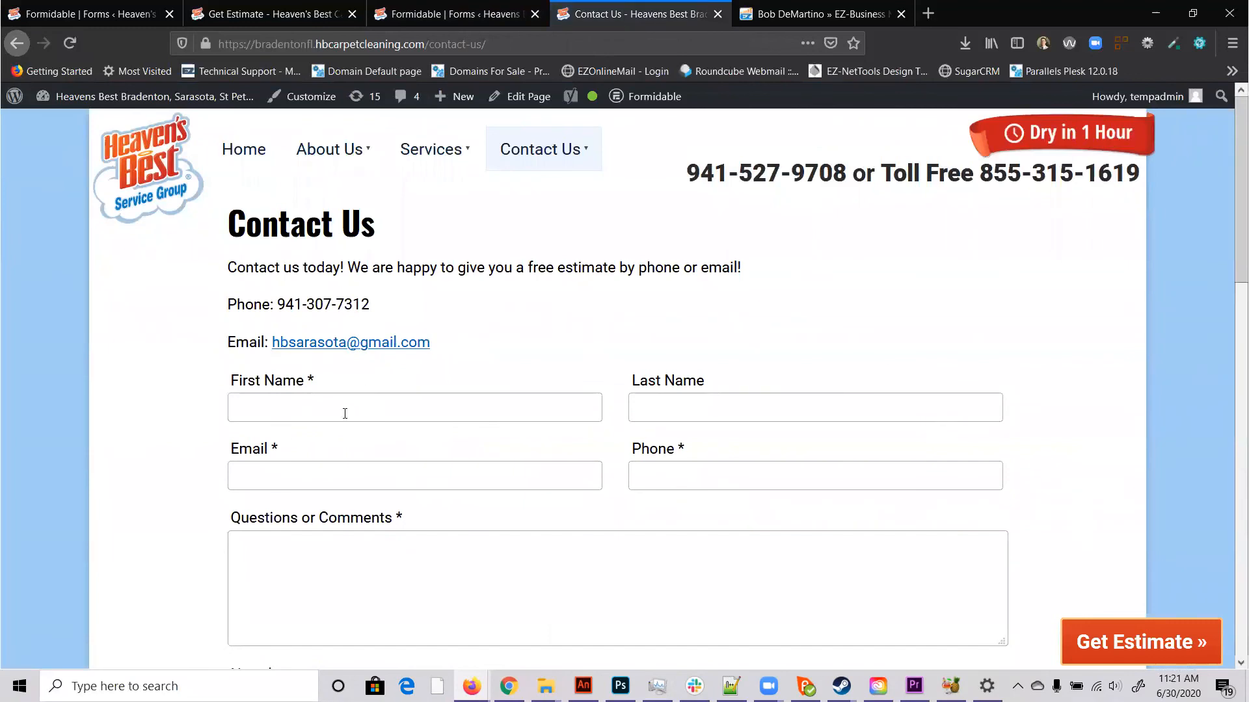
{"action": "key", "text": "ctrl+Page_Up"}
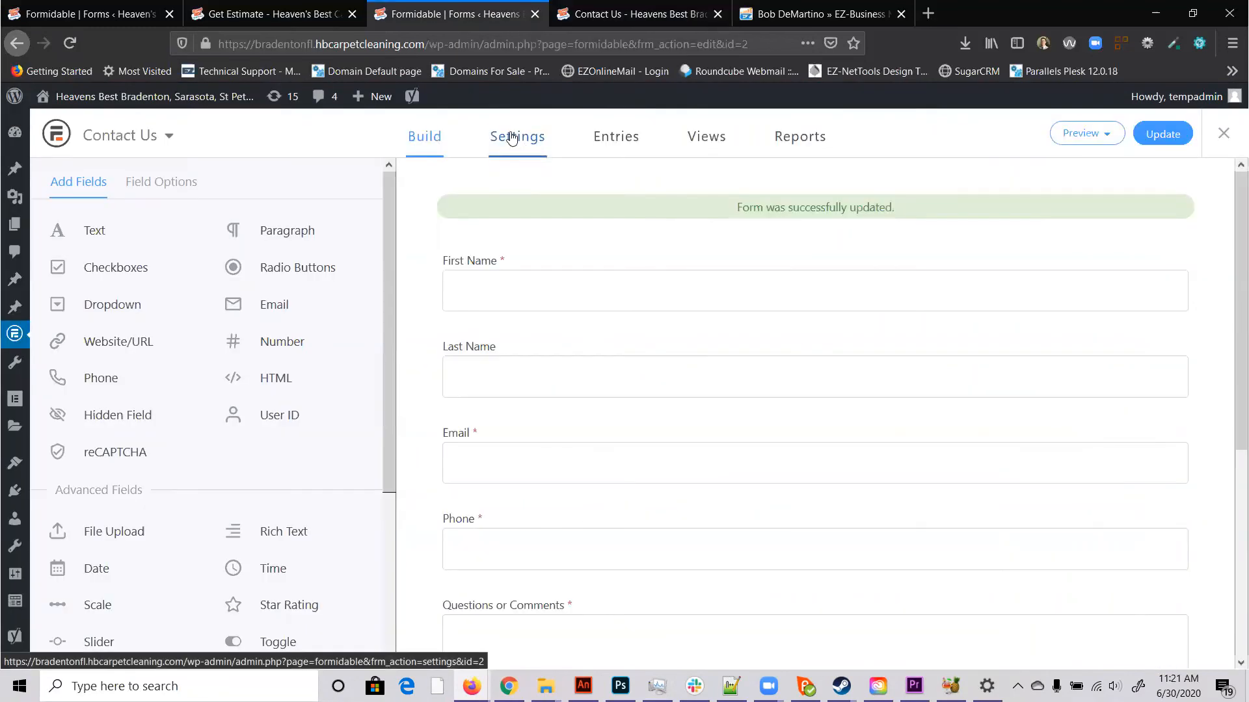
Step: Add a new Send API data action to the Contact Us form's actions and notifications
{"action": "left_click", "coordinate": [517, 143]}
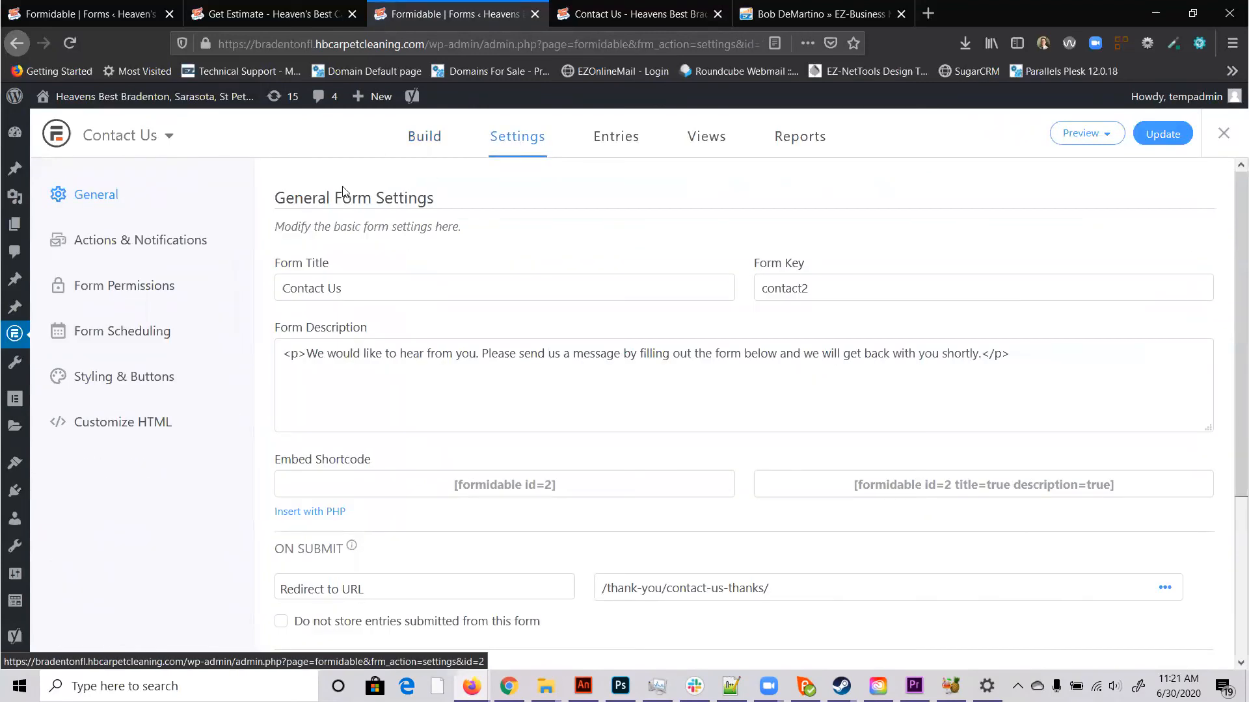
{"action": "left_click", "coordinate": [175, 243]}
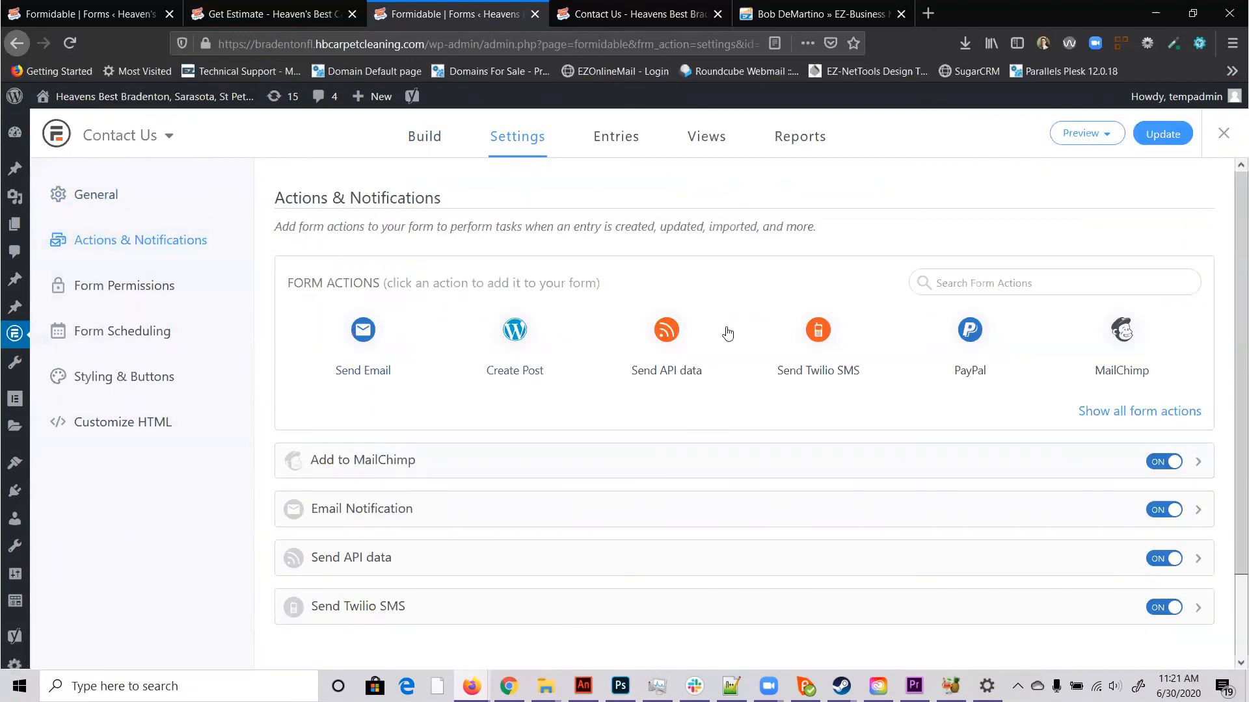
{"action": "left_click", "coordinate": [665, 333]}
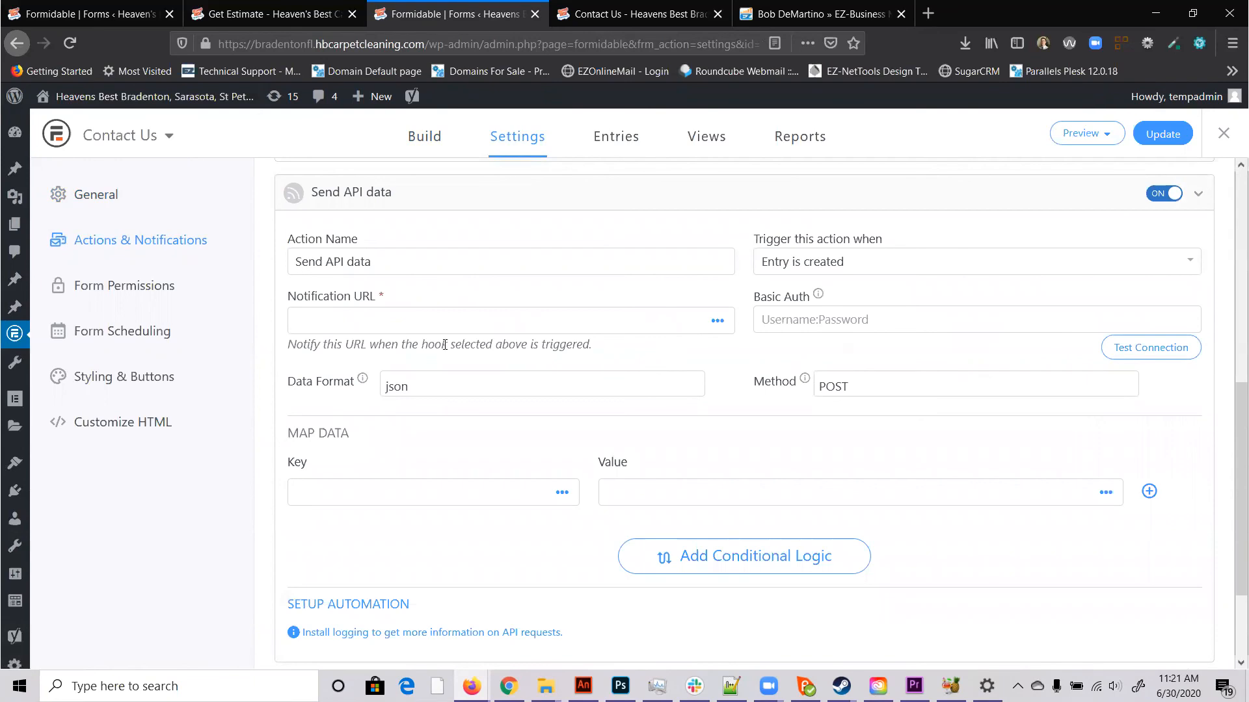
Step: Name the new API action "Send to EZ-BusinessManager" and collapse and reopen it
{"action": "scroll", "coordinate": [449, 342], "scroll_direction": "up", "scroll_amount": 3}
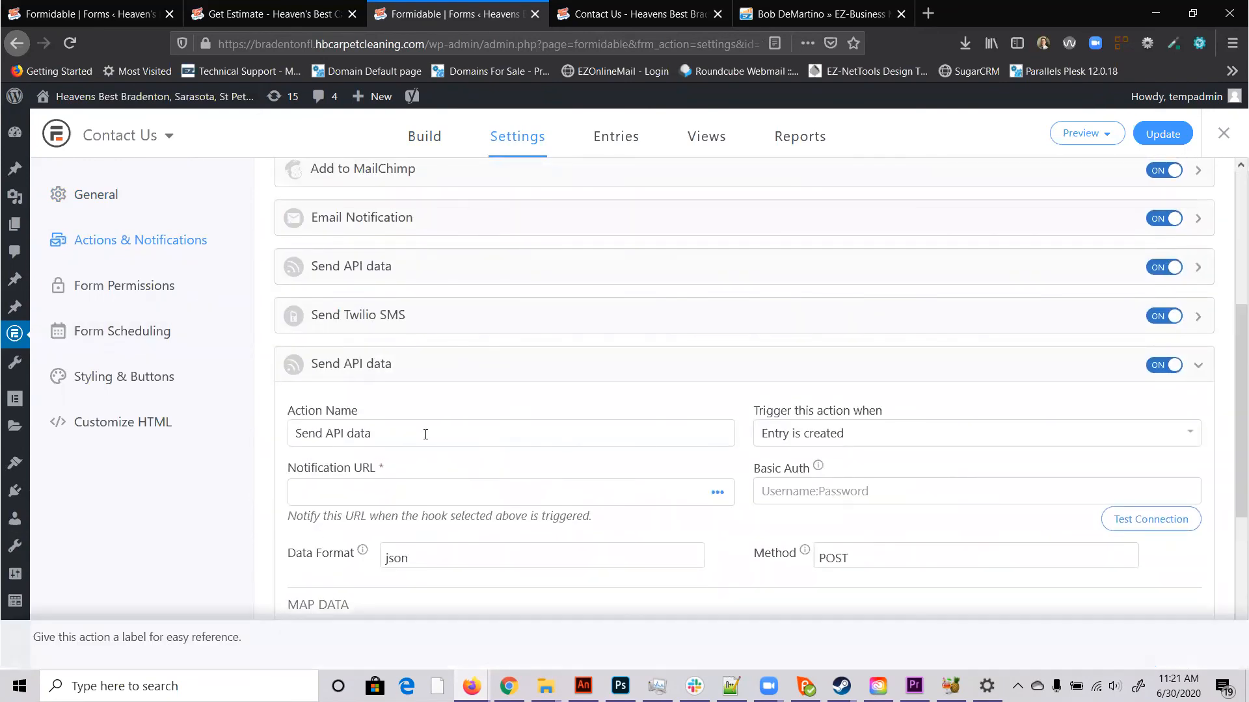
{"action": "left_click_drag", "start_coordinate": [420, 425], "coordinate": [0, 423]}
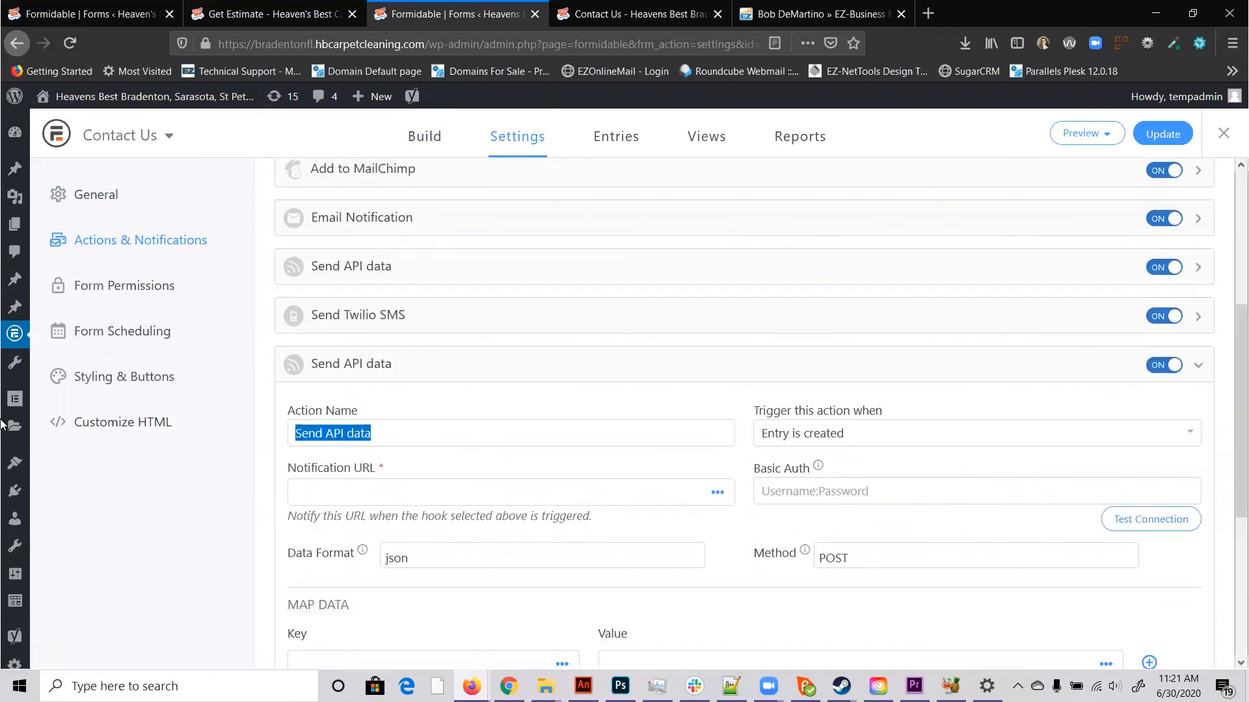
{"action": "type", "text": "Send to"}
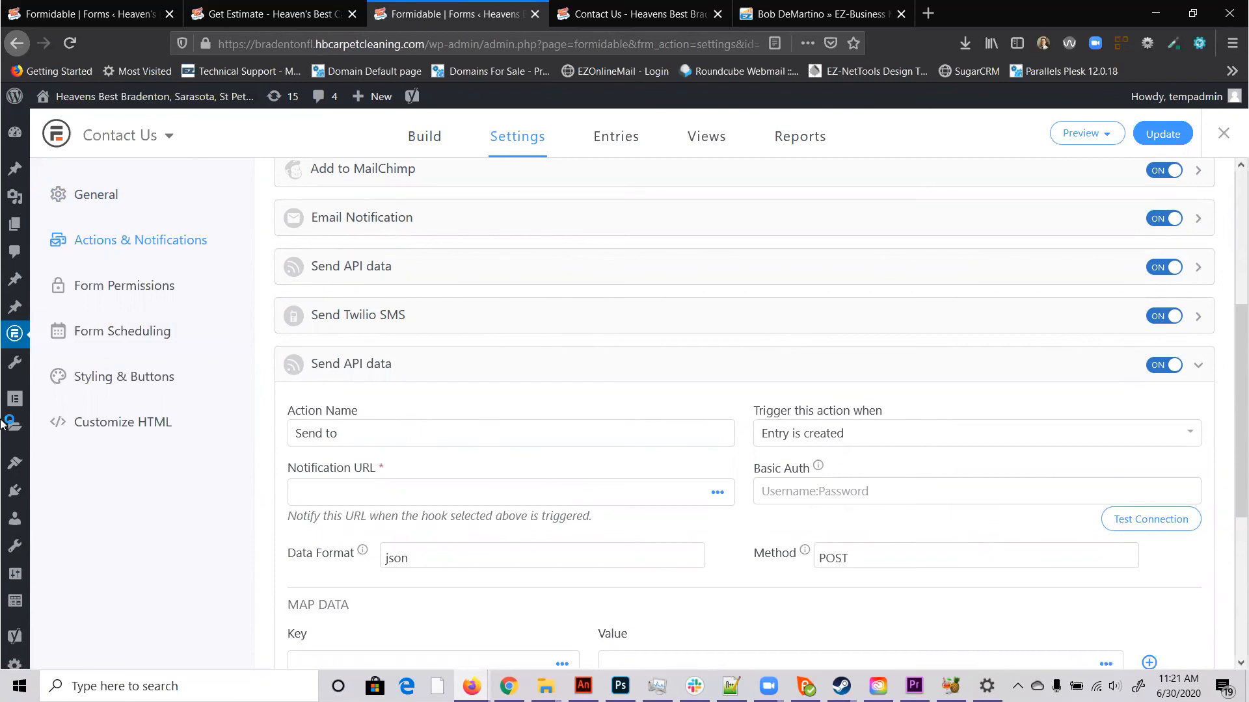
{"action": "type", "text": " EZ-BusinessManager"}
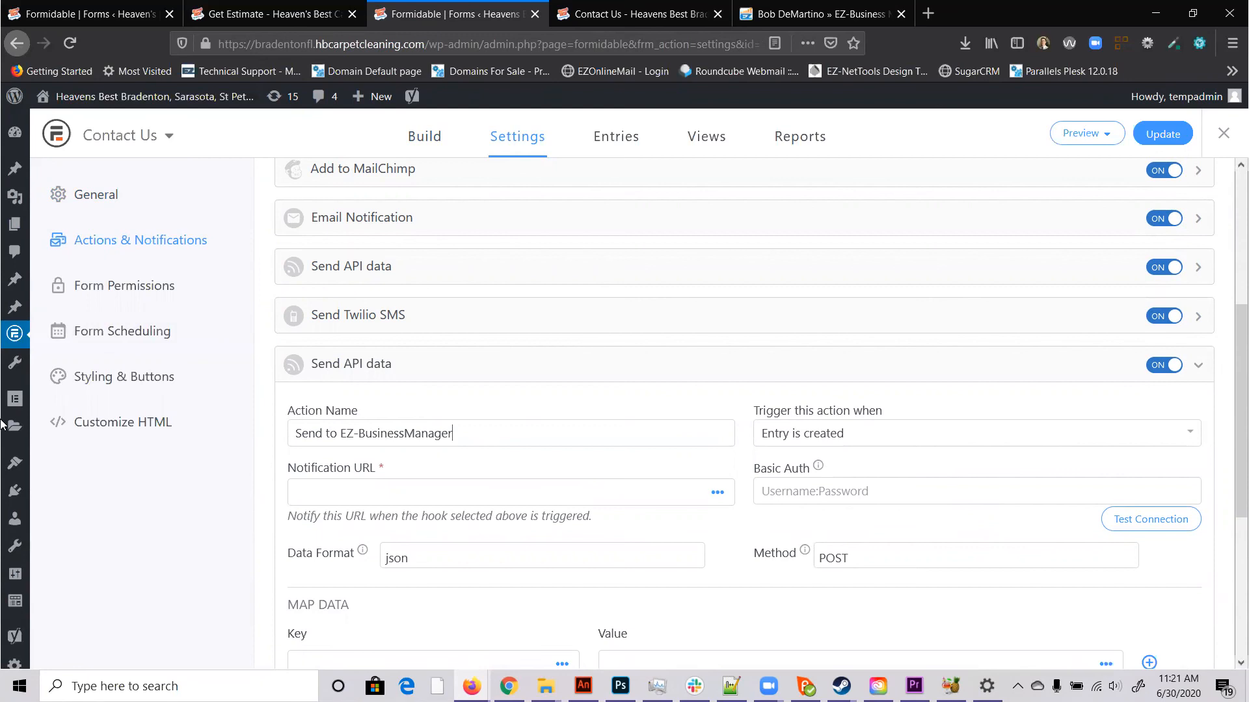
{"action": "left_click", "coordinate": [484, 364]}
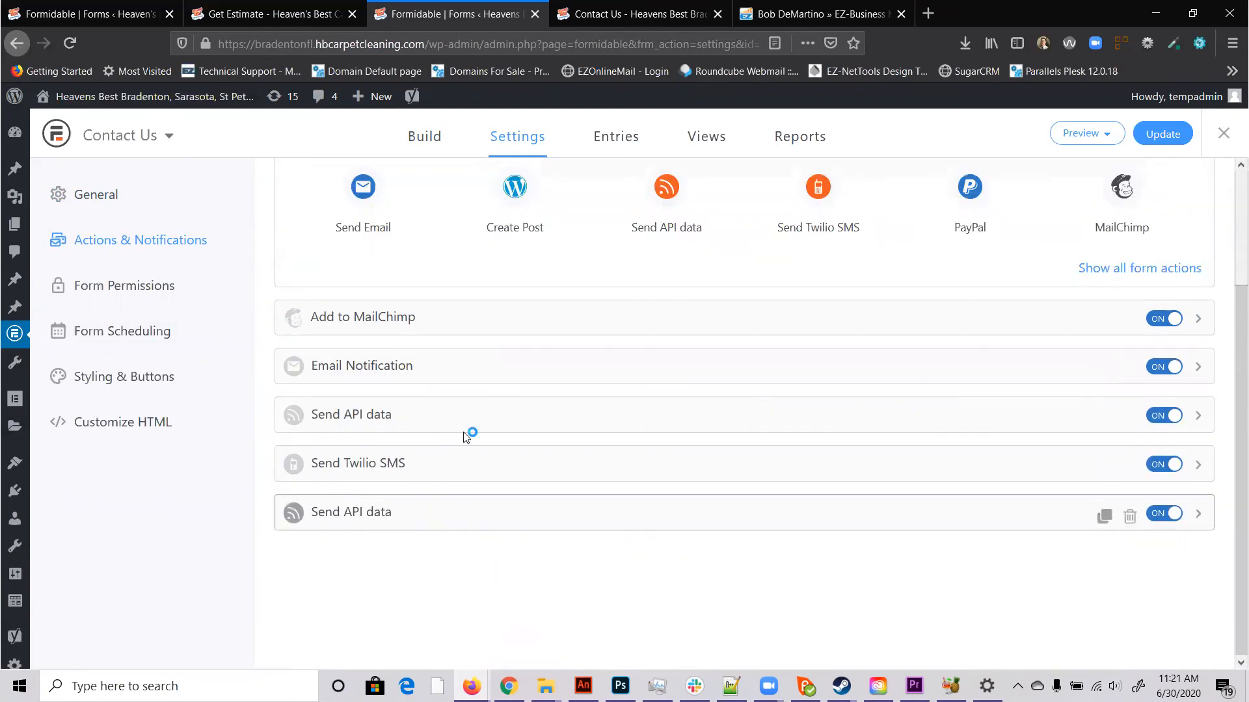
{"action": "left_click", "coordinate": [485, 525]}
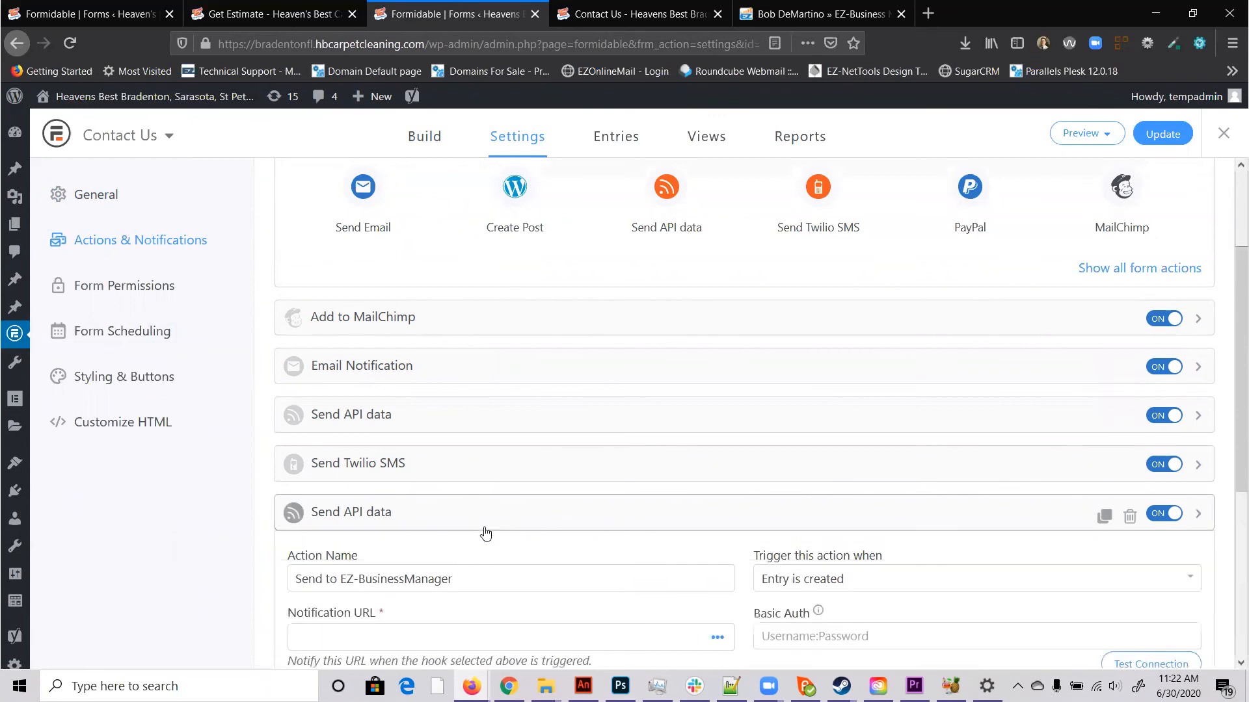
{"action": "left_click", "coordinate": [502, 585]}
{"action": "scroll", "coordinate": [502, 573], "scroll_direction": "down", "scroll_amount": 3}
{"action": "left_click", "coordinate": [454, 463]}
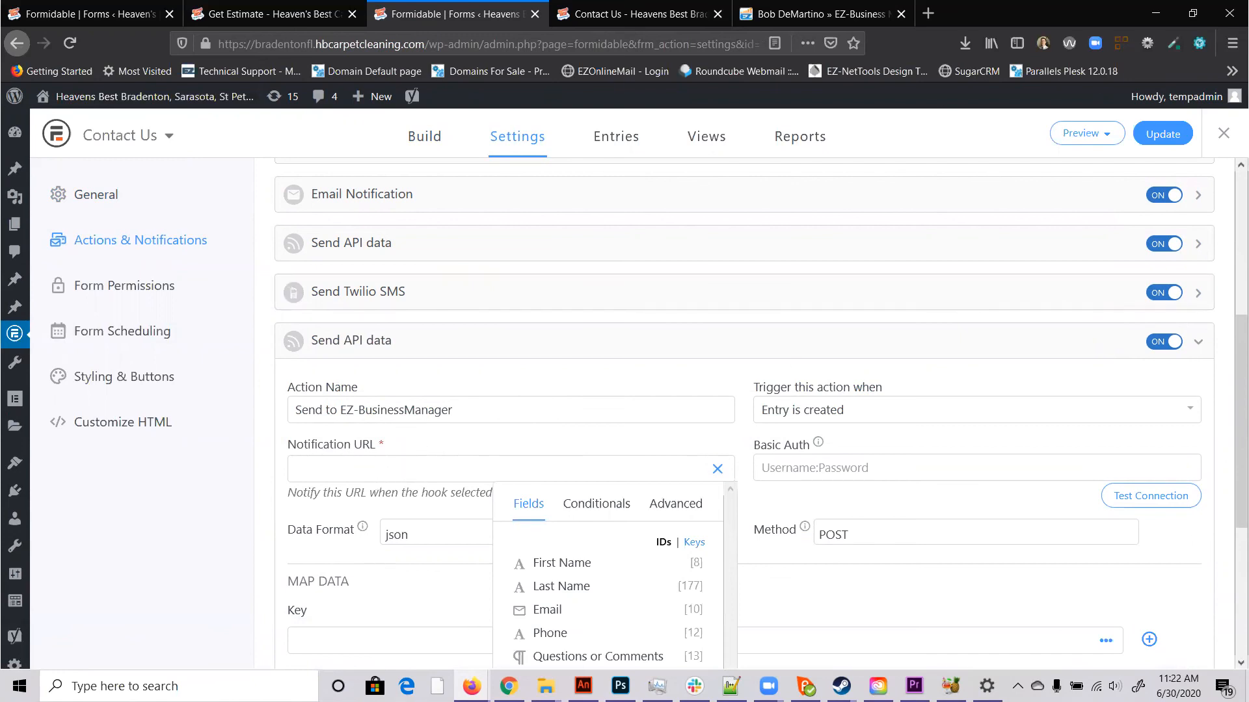
{"action": "key", "text": "alt+Tab"}
{"action": "scroll", "coordinate": [865, 482], "scroll_direction": "up", "scroll_amount": 15}
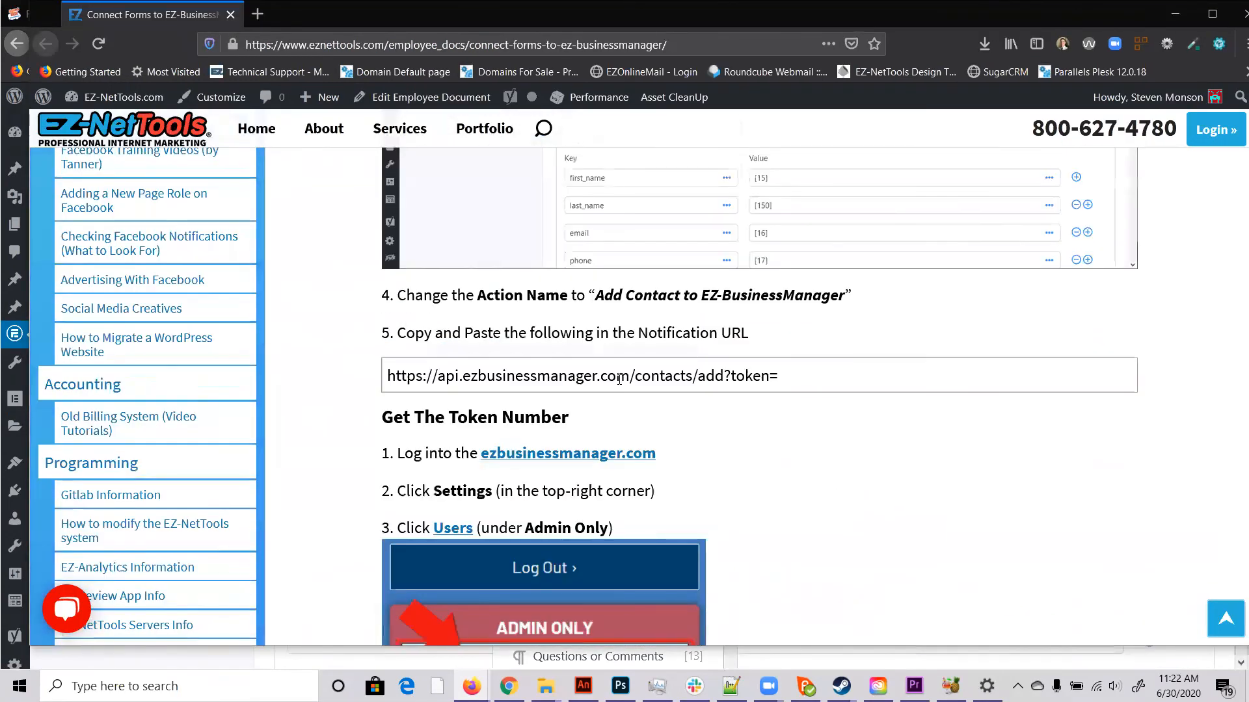
{"action": "triple_click", "coordinate": [513, 377]}
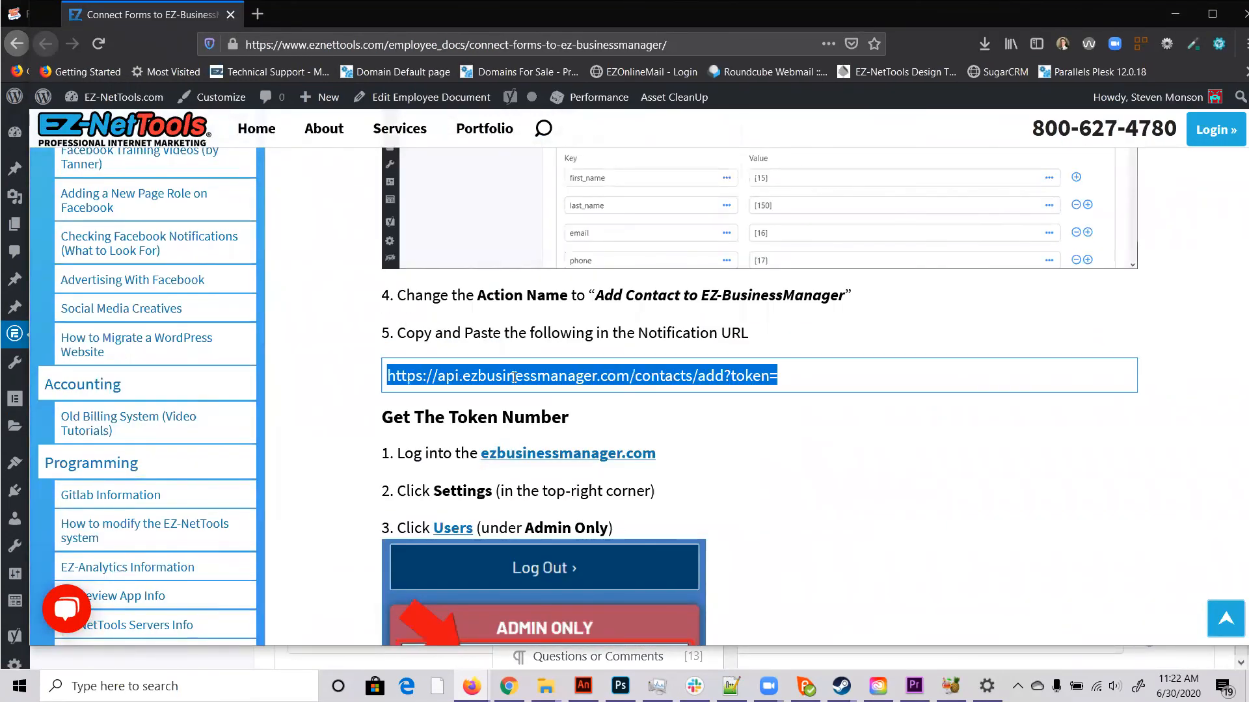
{"action": "key", "text": "ctrl+c"}
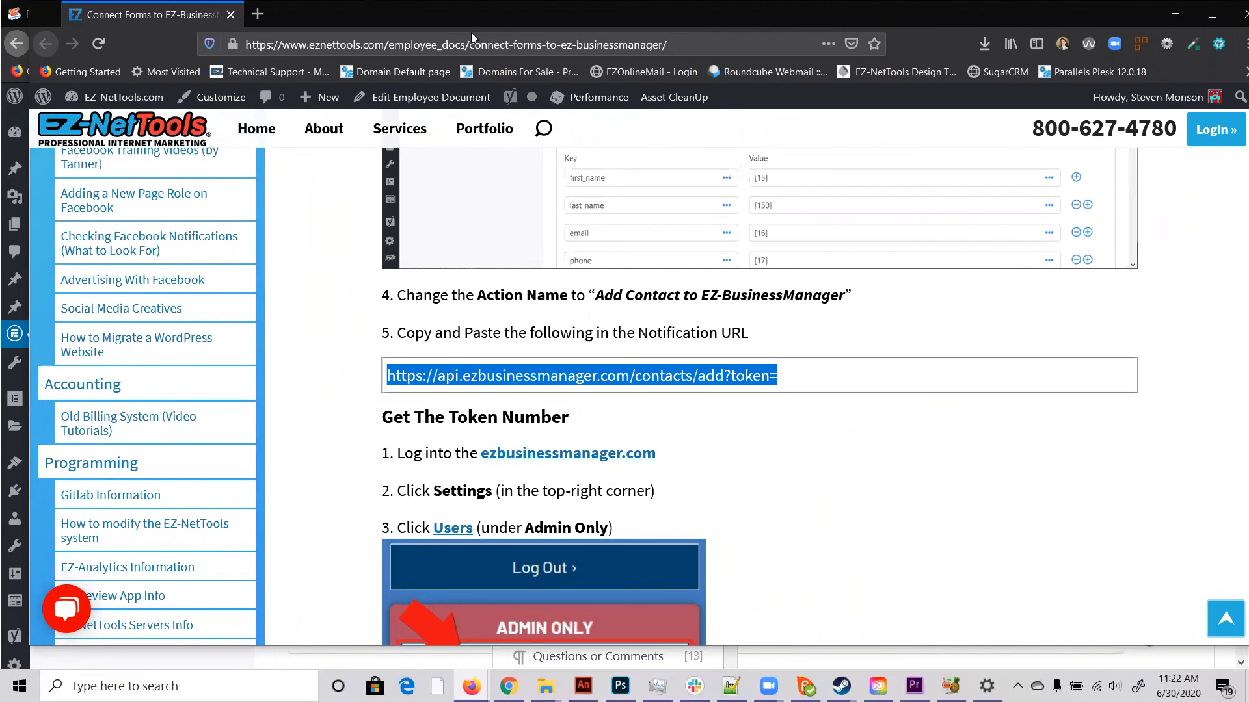
{"action": "key", "text": "alt+Tab"}
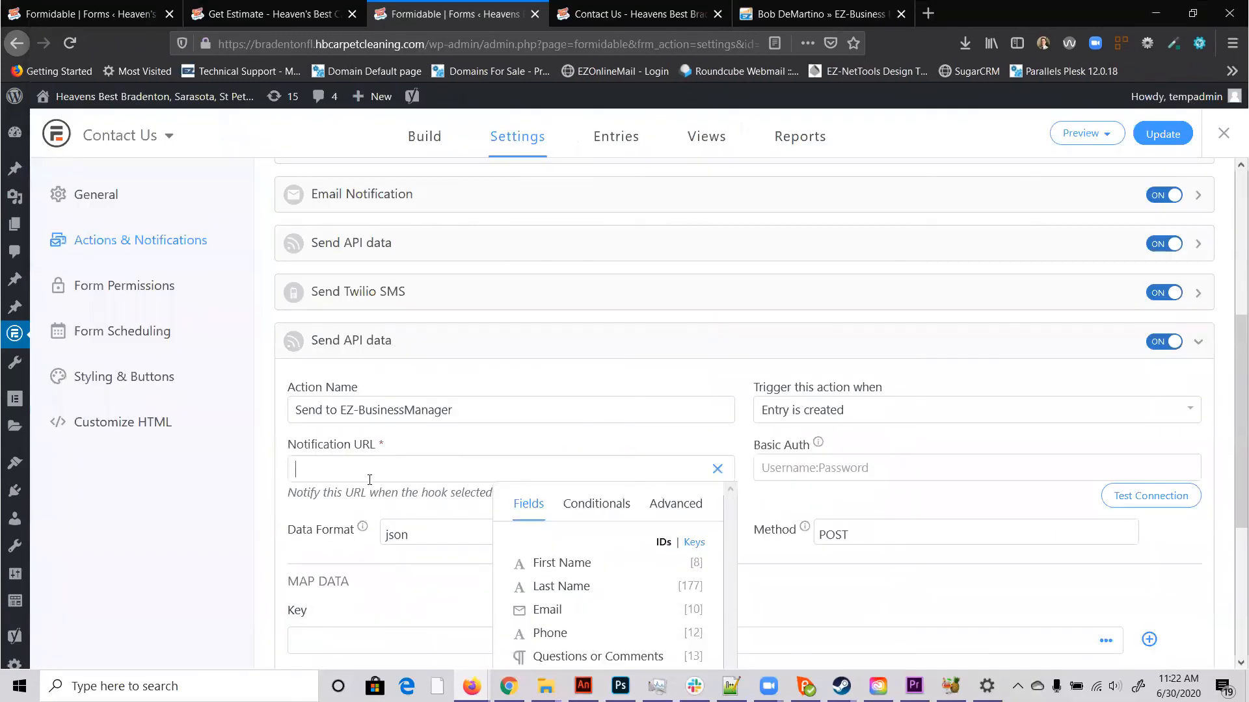
{"action": "key", "text": "ctrl+v"}
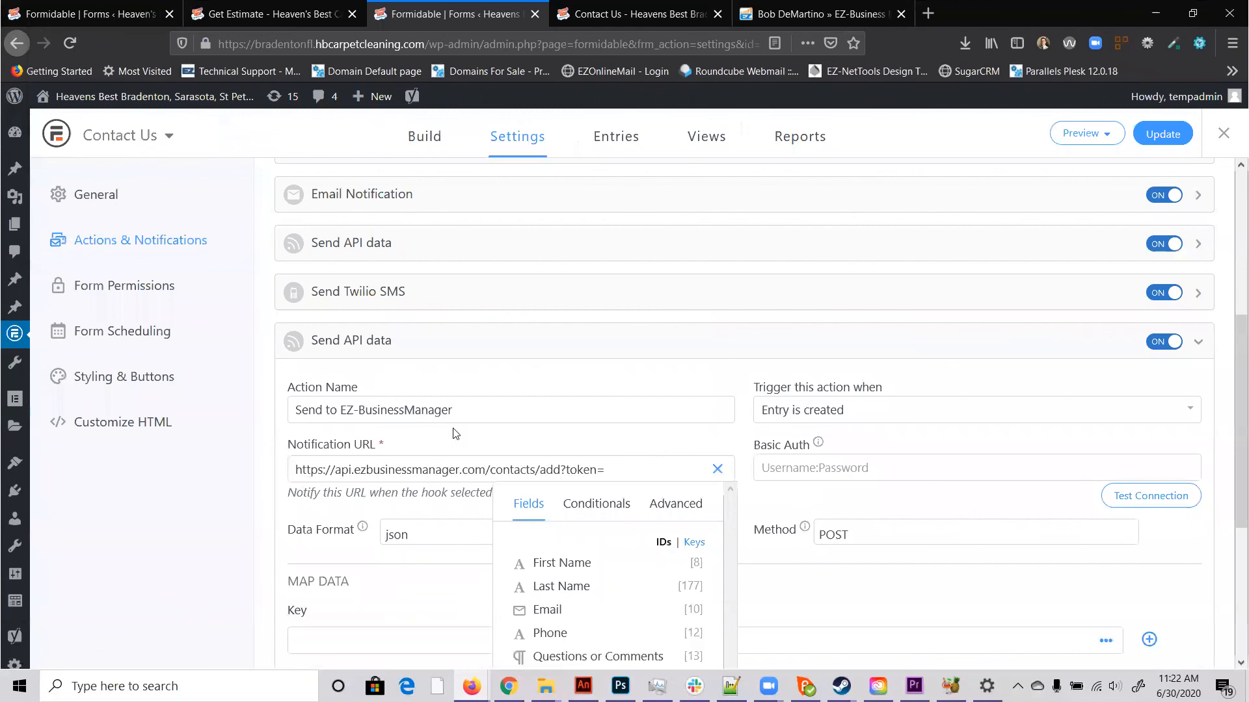
Step: Switch to EZ-BusinessManager and open the admin-only Users list from its settings
{"action": "left_click", "coordinate": [778, 12]}
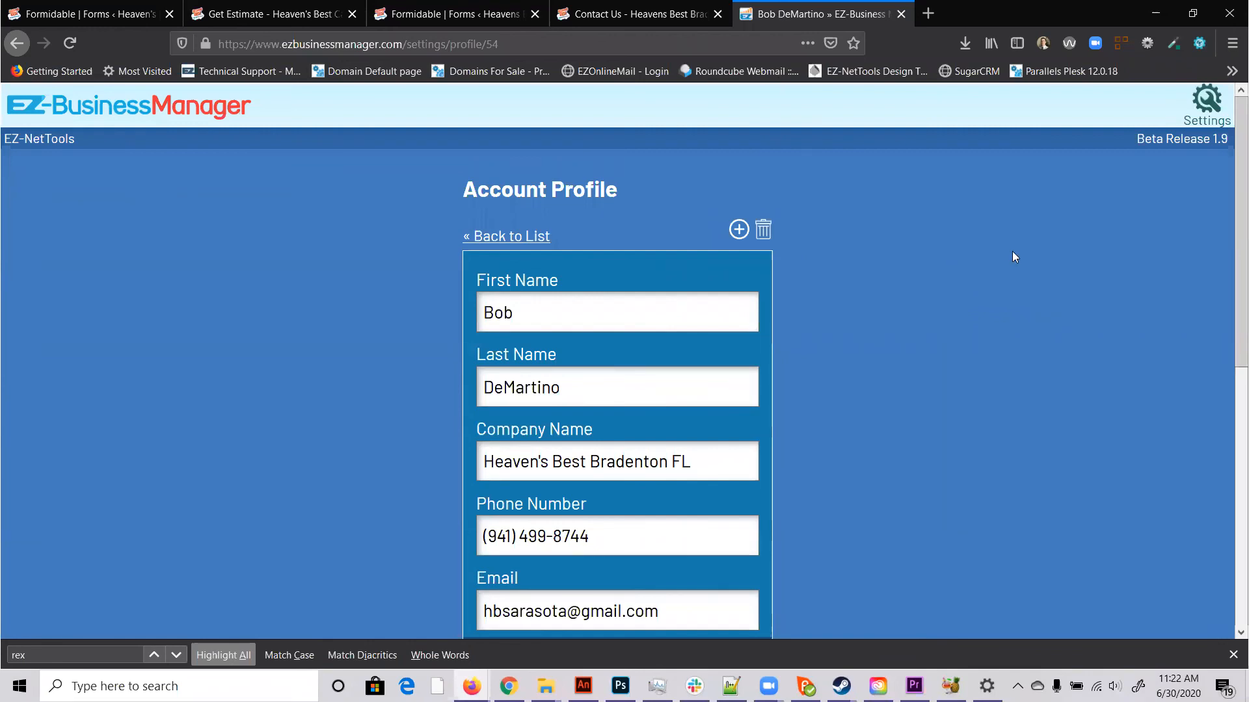
{"action": "left_click", "coordinate": [175, 121]}
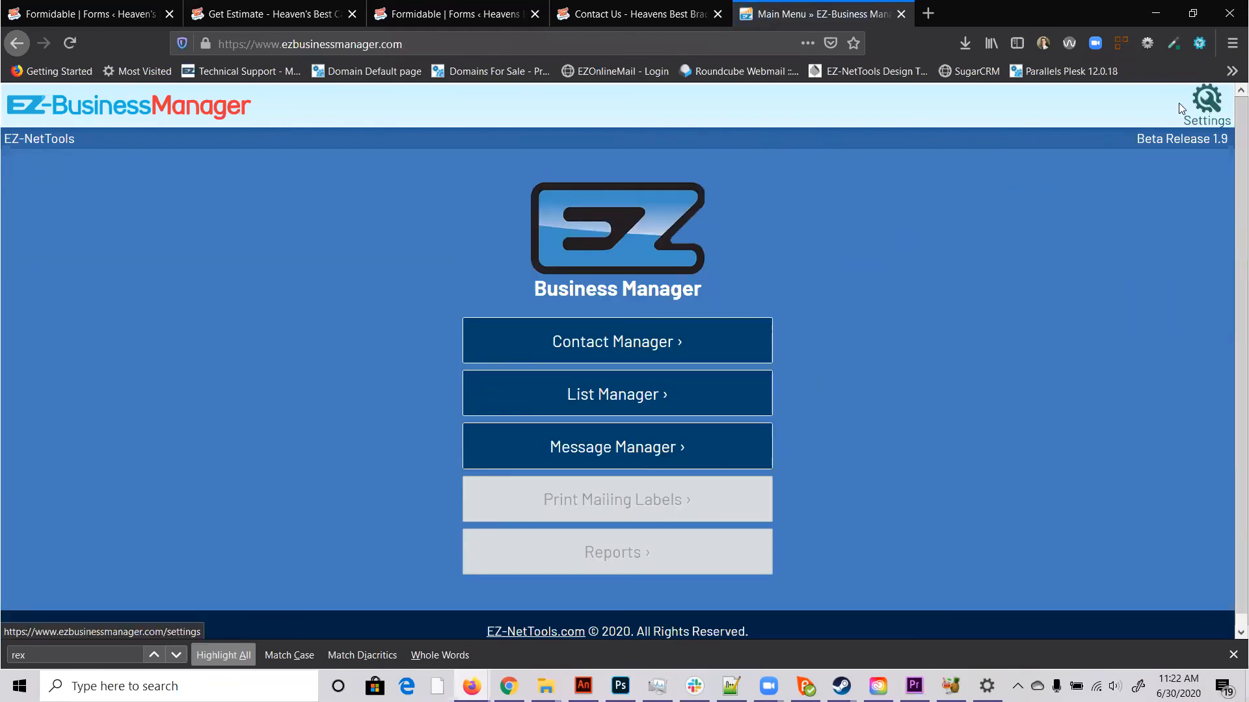
{"action": "left_click", "coordinate": [1213, 111]}
{"action": "scroll", "coordinate": [941, 221], "scroll_direction": "down", "scroll_amount": 2}
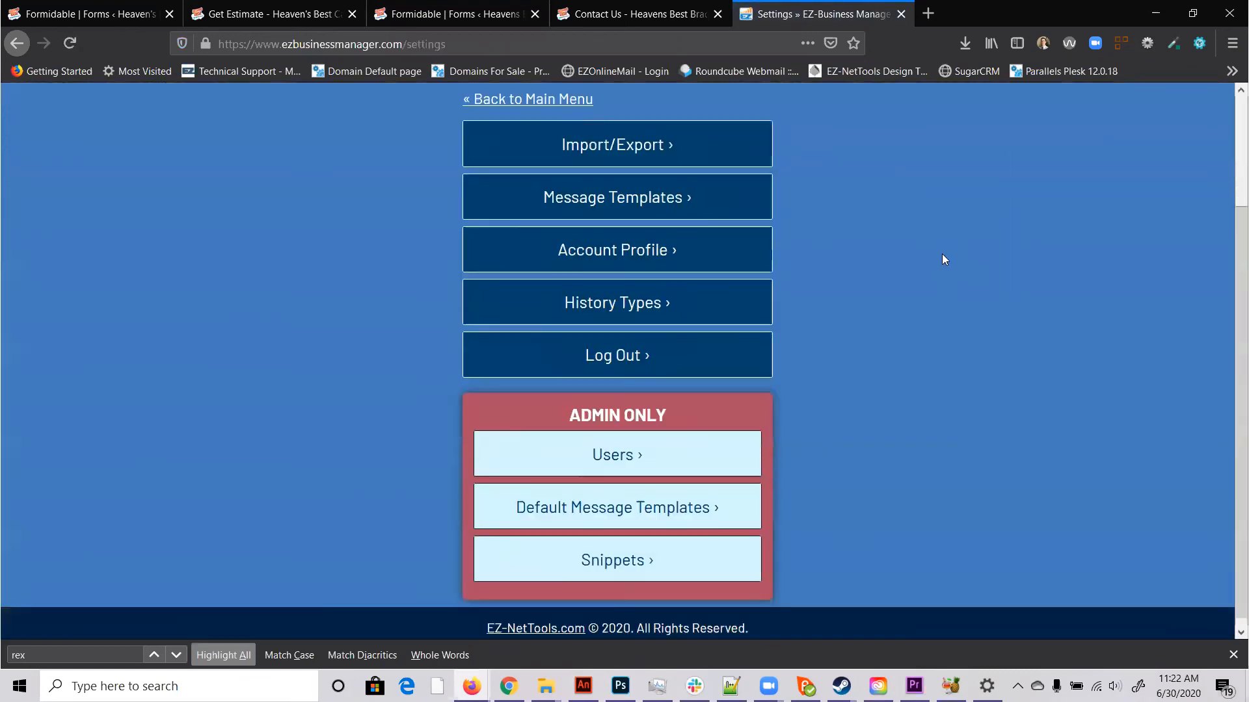
{"action": "left_click", "coordinate": [595, 447]}
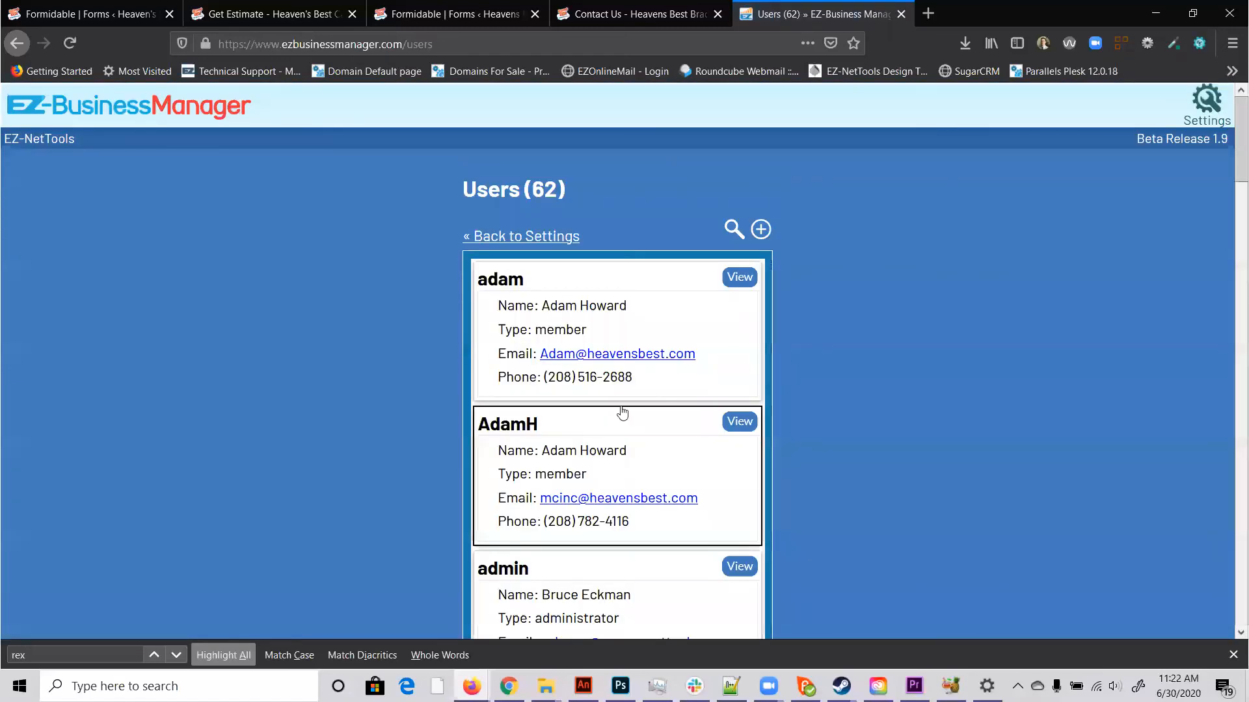
Step: Search the users for "brad" and open the Heaven's Best Bradenton FL account profile
{"action": "left_click", "coordinate": [664, 10]}
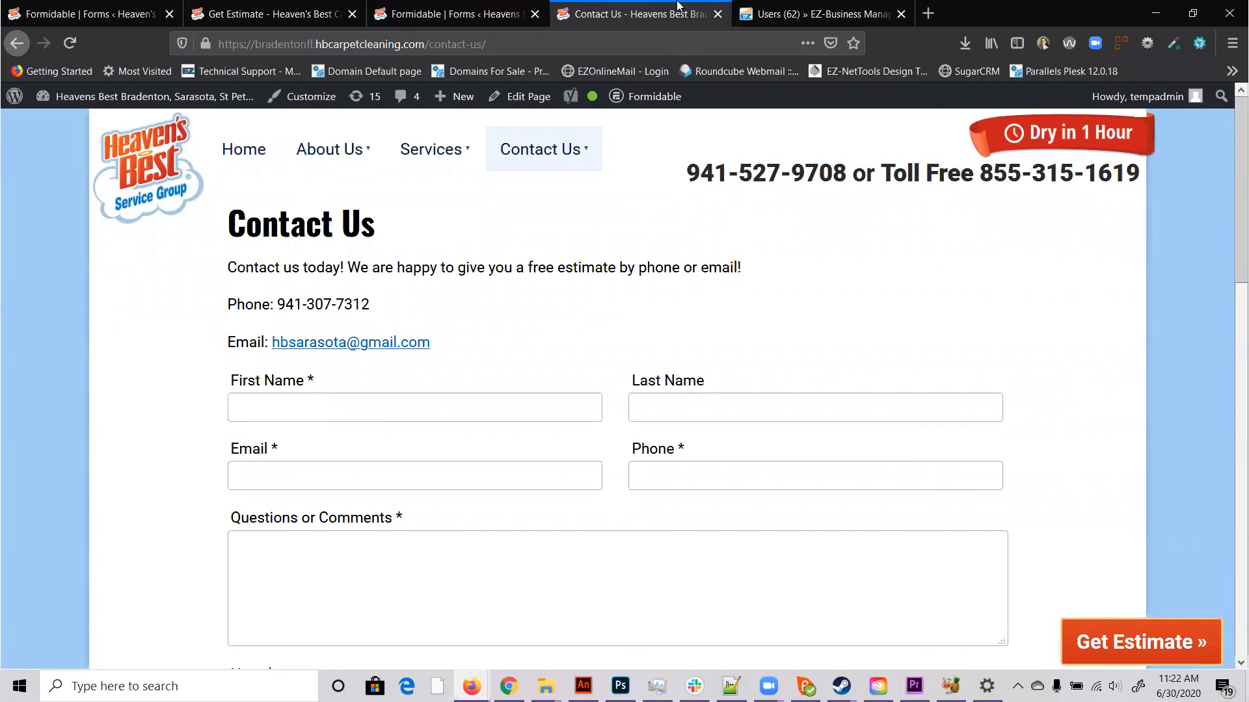
{"action": "left_click", "coordinate": [796, 6]}
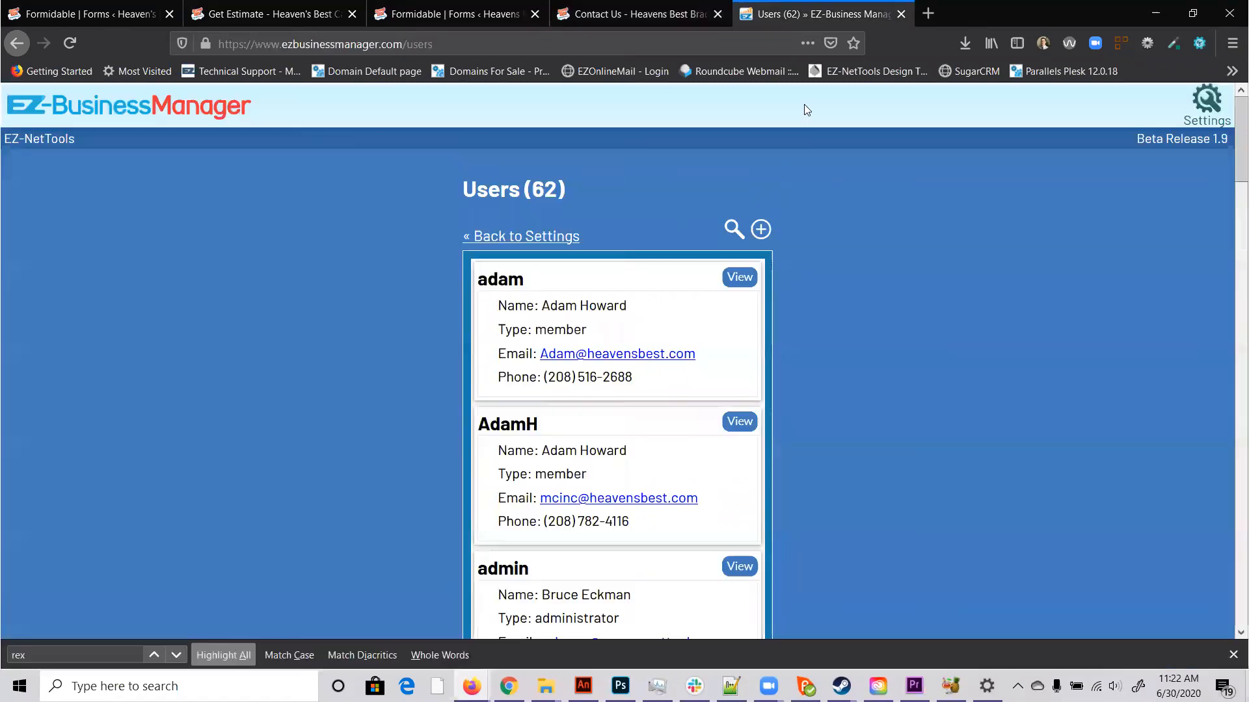
{"action": "left_click", "coordinate": [733, 229]}
{"action": "type", "text": "brad"}
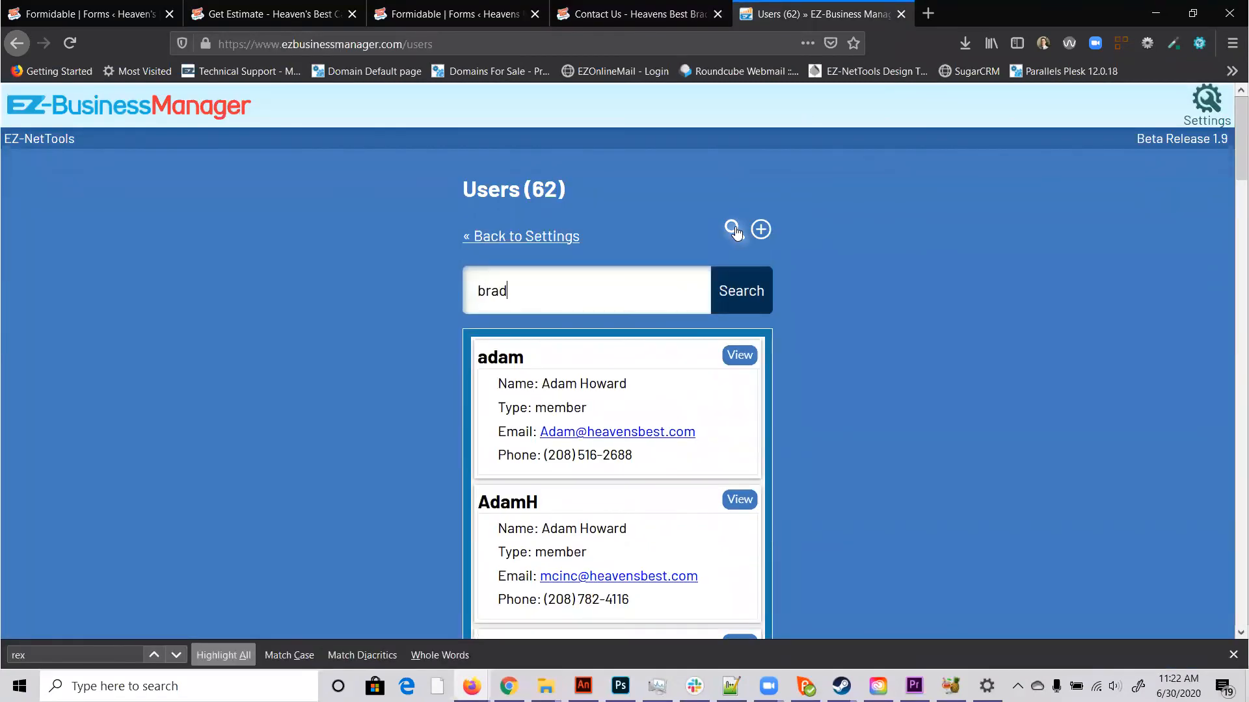
{"action": "key", "text": "Return"}
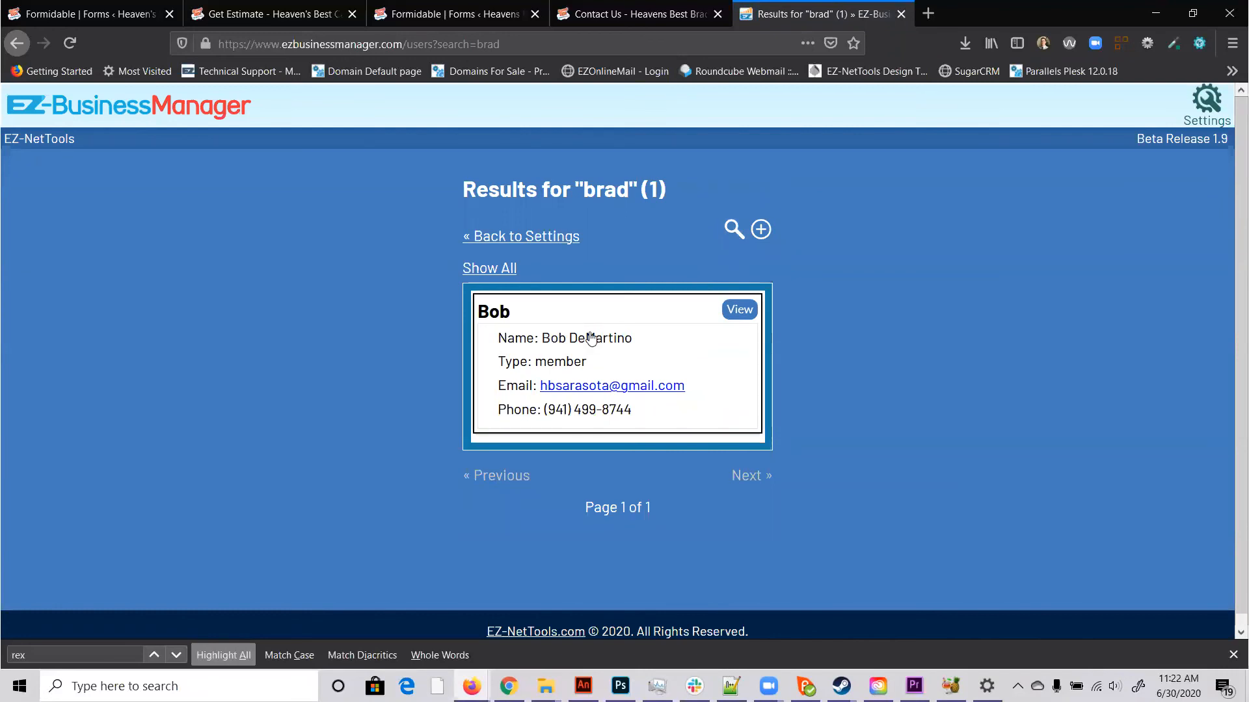
{"action": "left_click", "coordinate": [741, 311]}
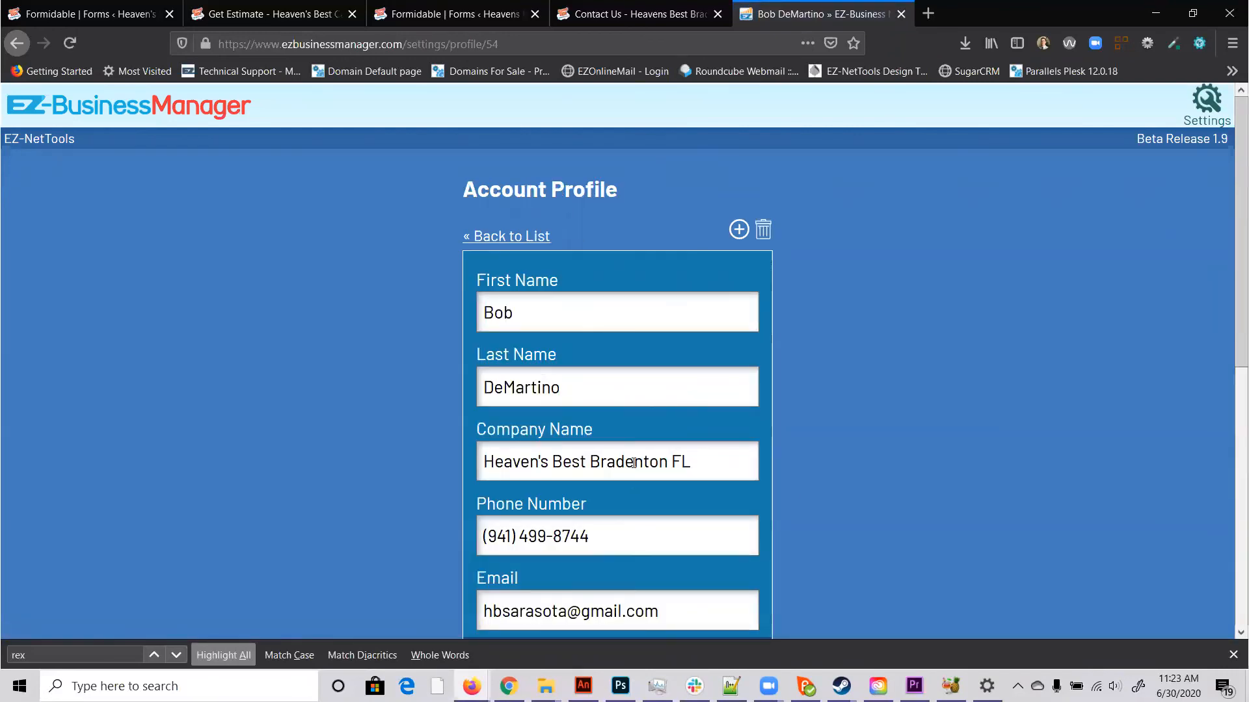
Step: Copy the account's token from the profile and append it to the Notification URL of the Send to EZ-BusinessManager action
{"action": "scroll", "coordinate": [616, 348], "scroll_direction": "down", "scroll_amount": 7}
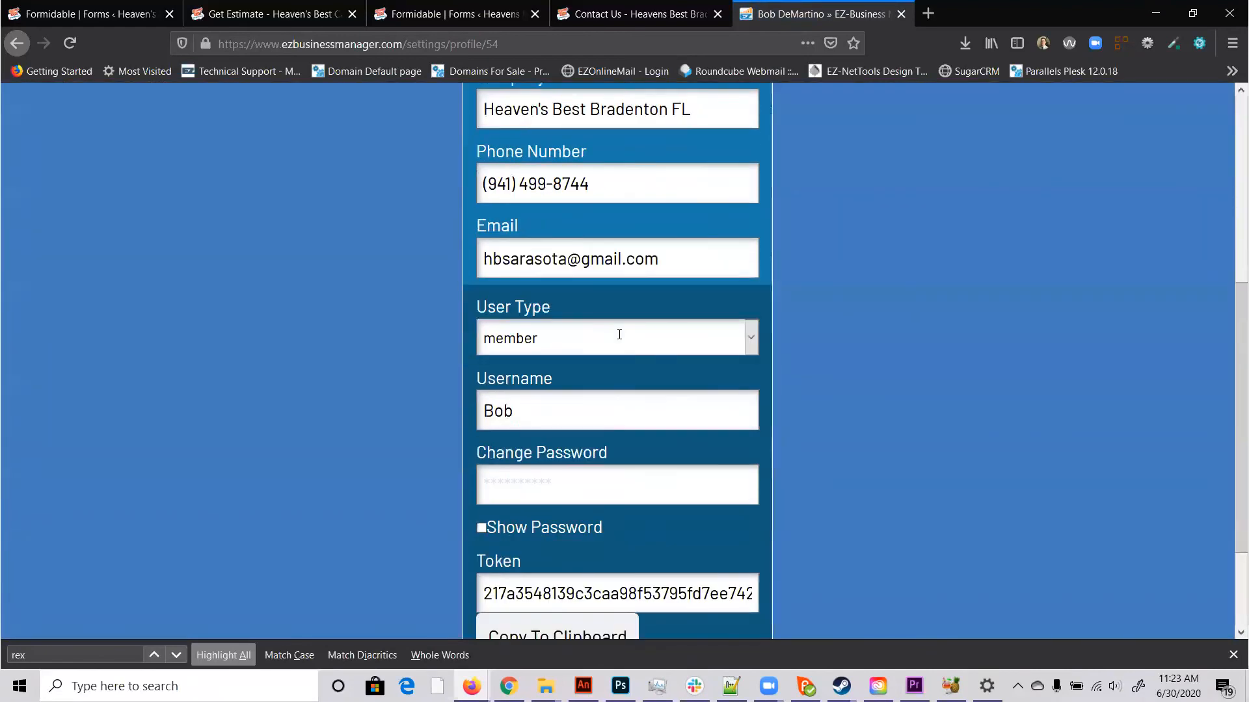
{"action": "scroll", "coordinate": [620, 334], "scroll_direction": "down", "scroll_amount": 1}
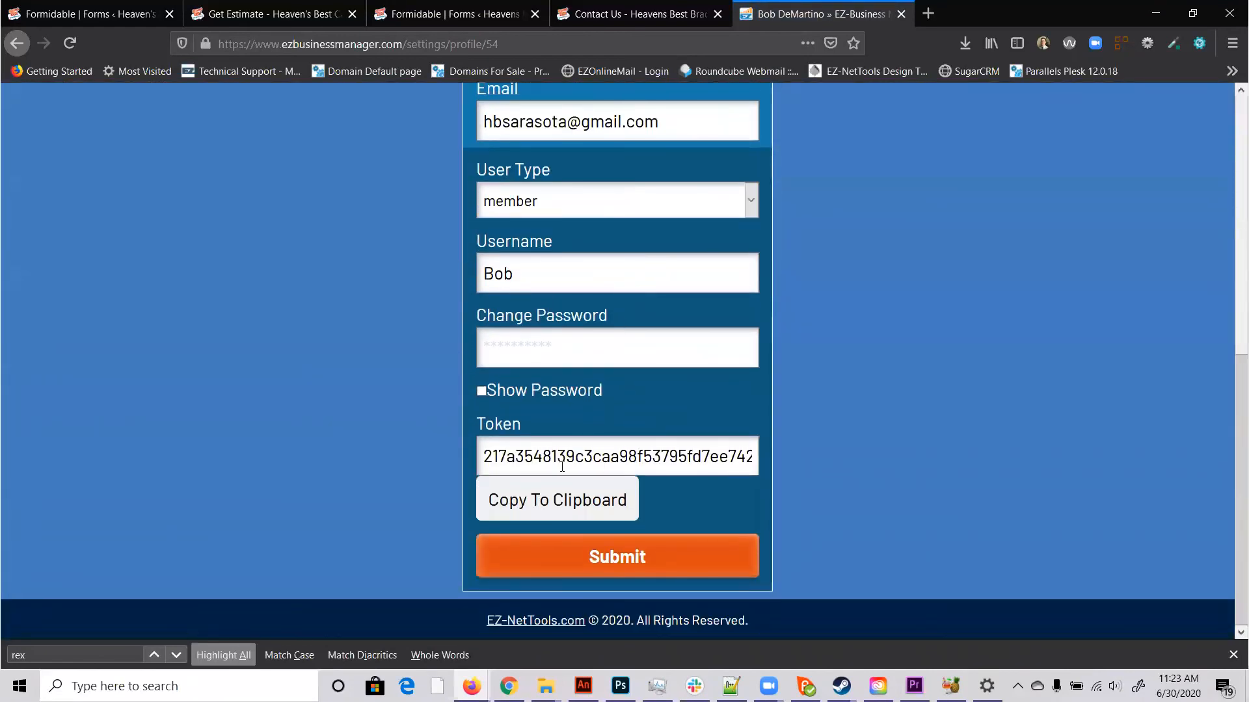
{"action": "left_click", "coordinate": [544, 501]}
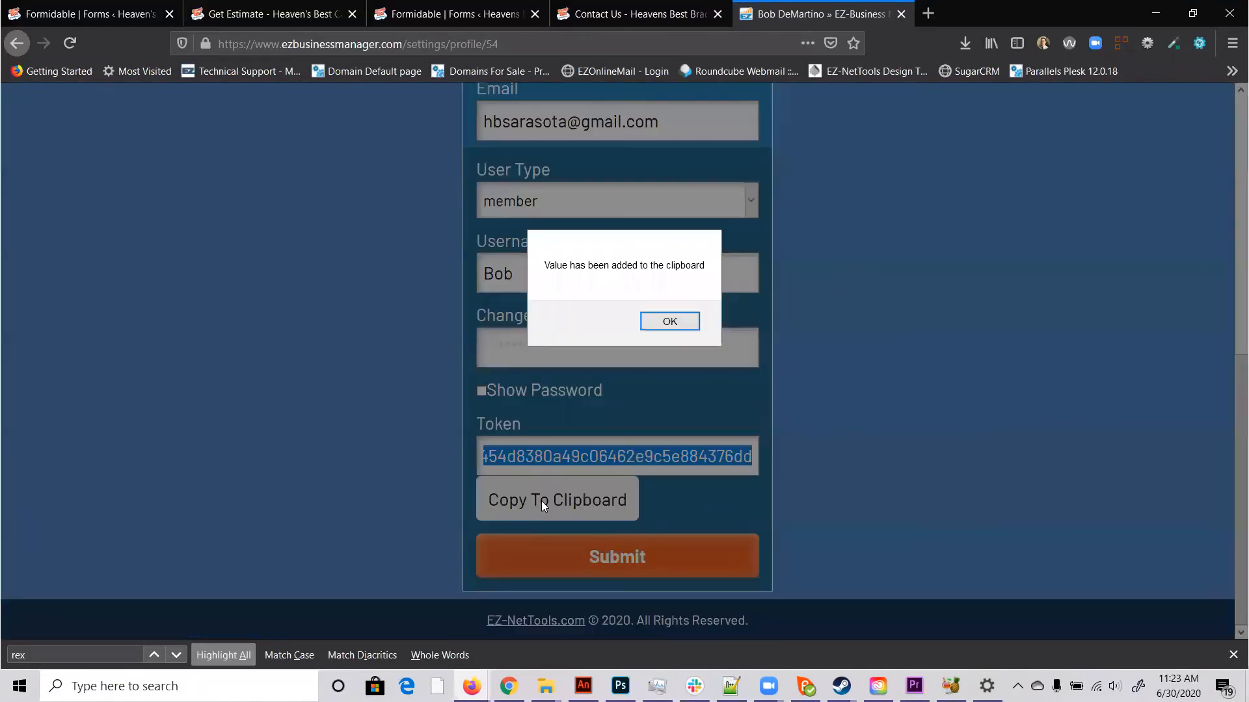
{"action": "left_click", "coordinate": [673, 321]}
{"action": "left_click", "coordinate": [650, 9]}
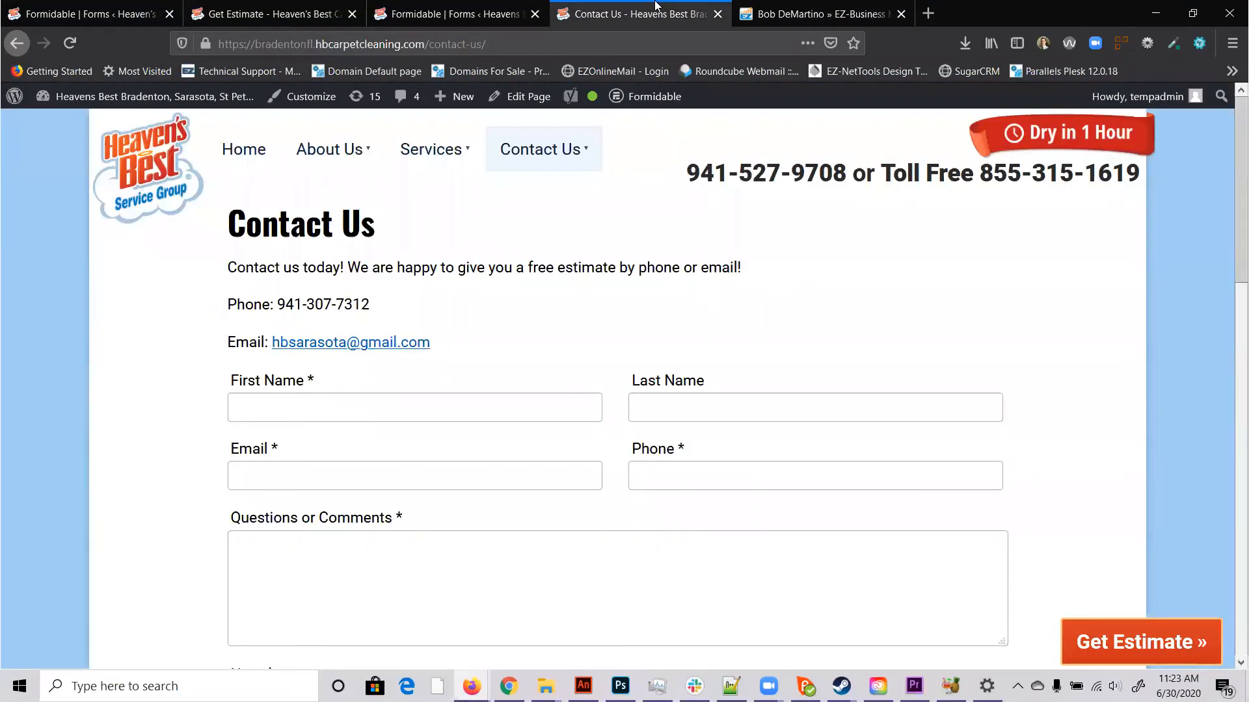
{"action": "left_click", "coordinate": [460, 9]}
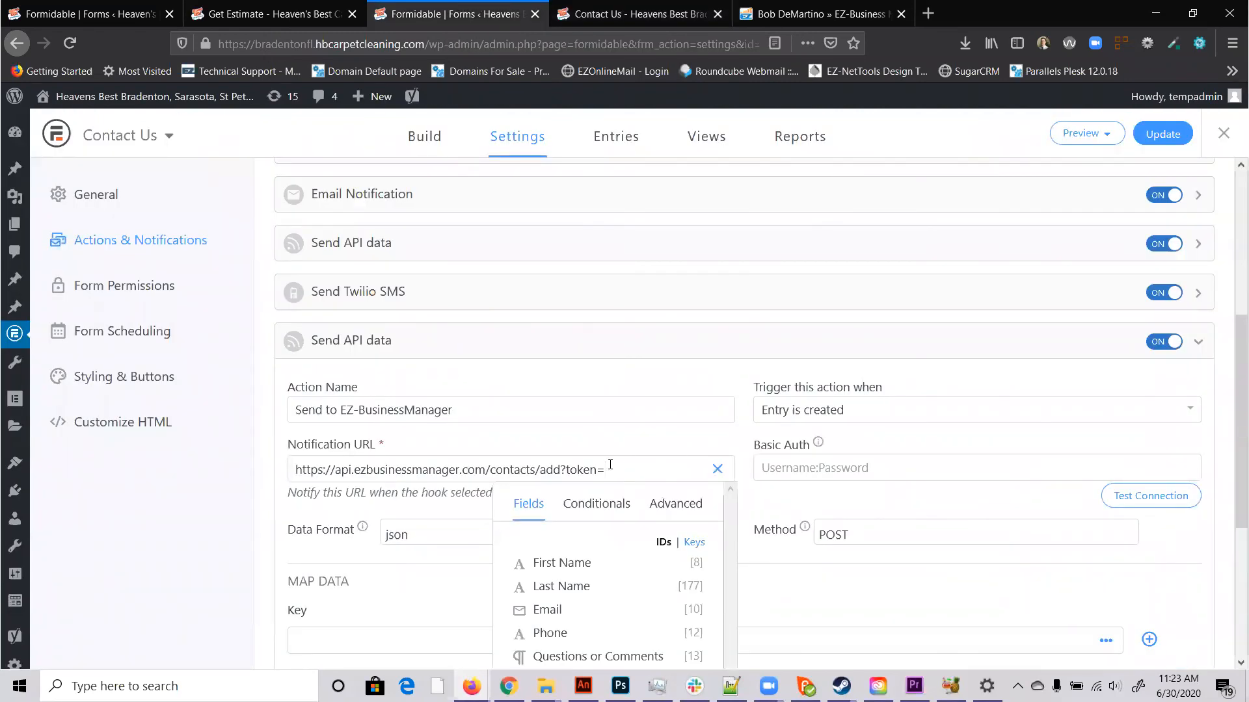
{"action": "key", "text": "ctrl+v"}
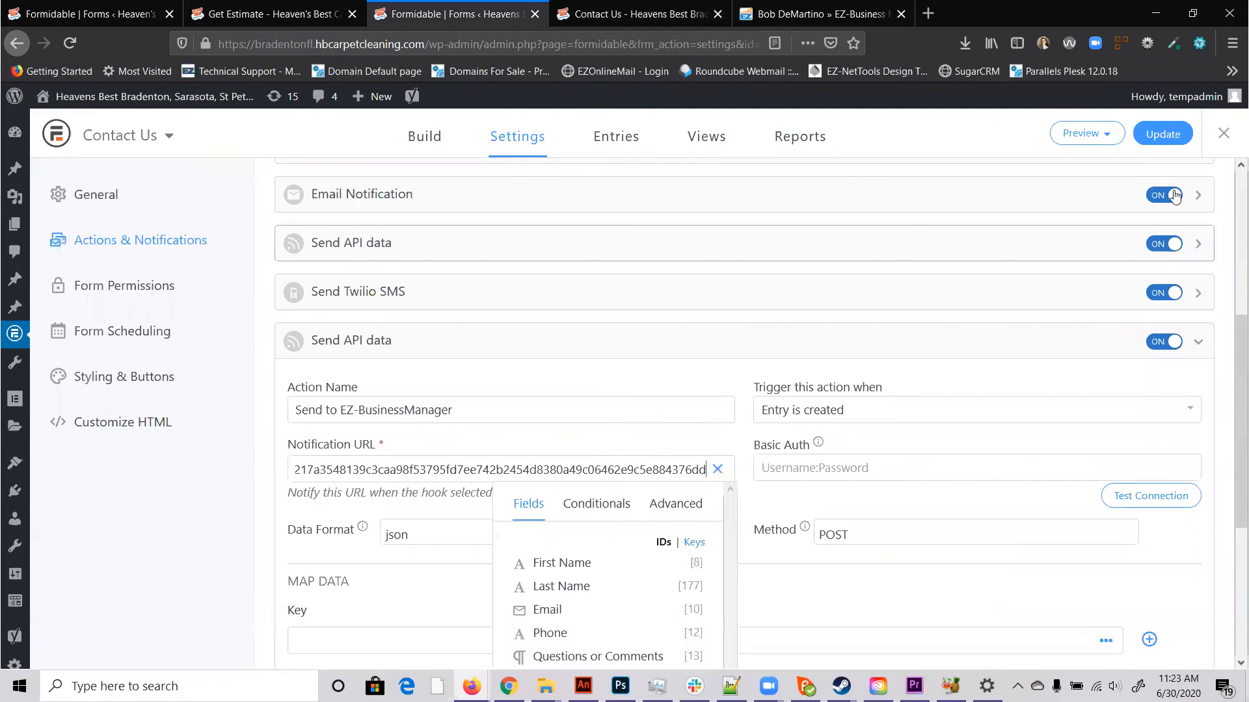
Step: Save the form settings, reopen the Send to EZ-BusinessManager action and test its API connection
{"action": "left_click", "coordinate": [1163, 133]}
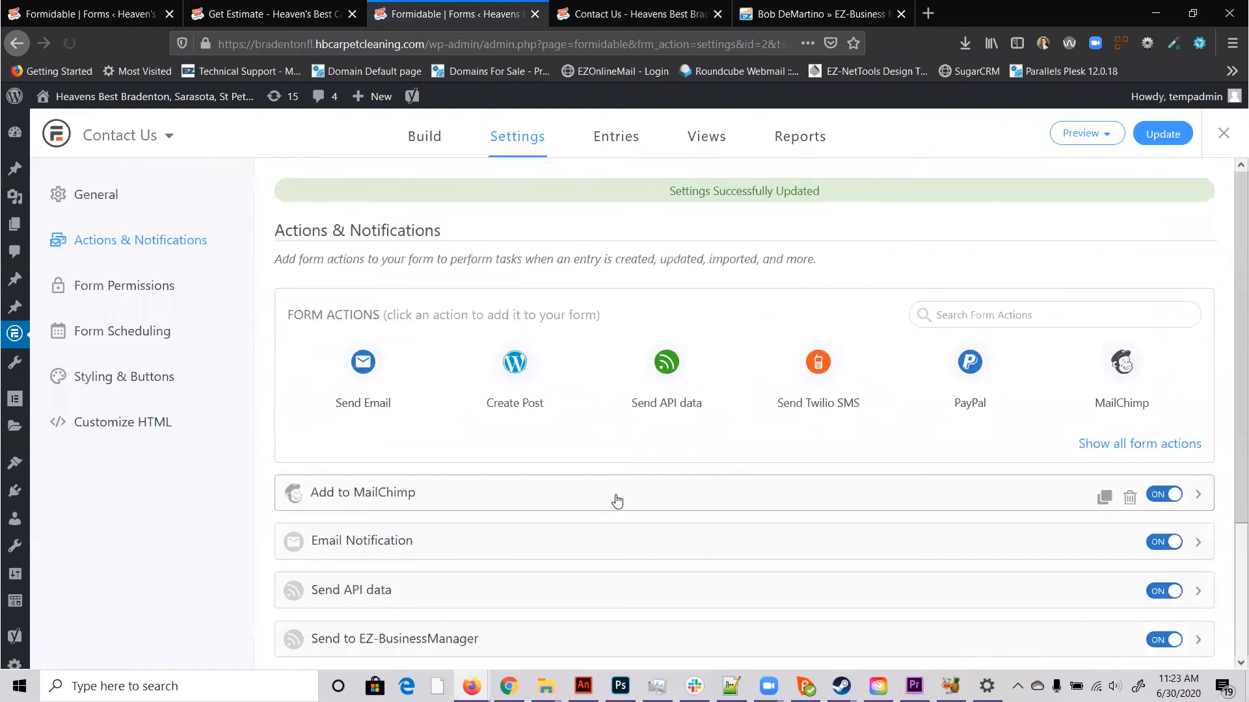
{"action": "scroll", "coordinate": [618, 497], "scroll_direction": "down", "scroll_amount": 3}
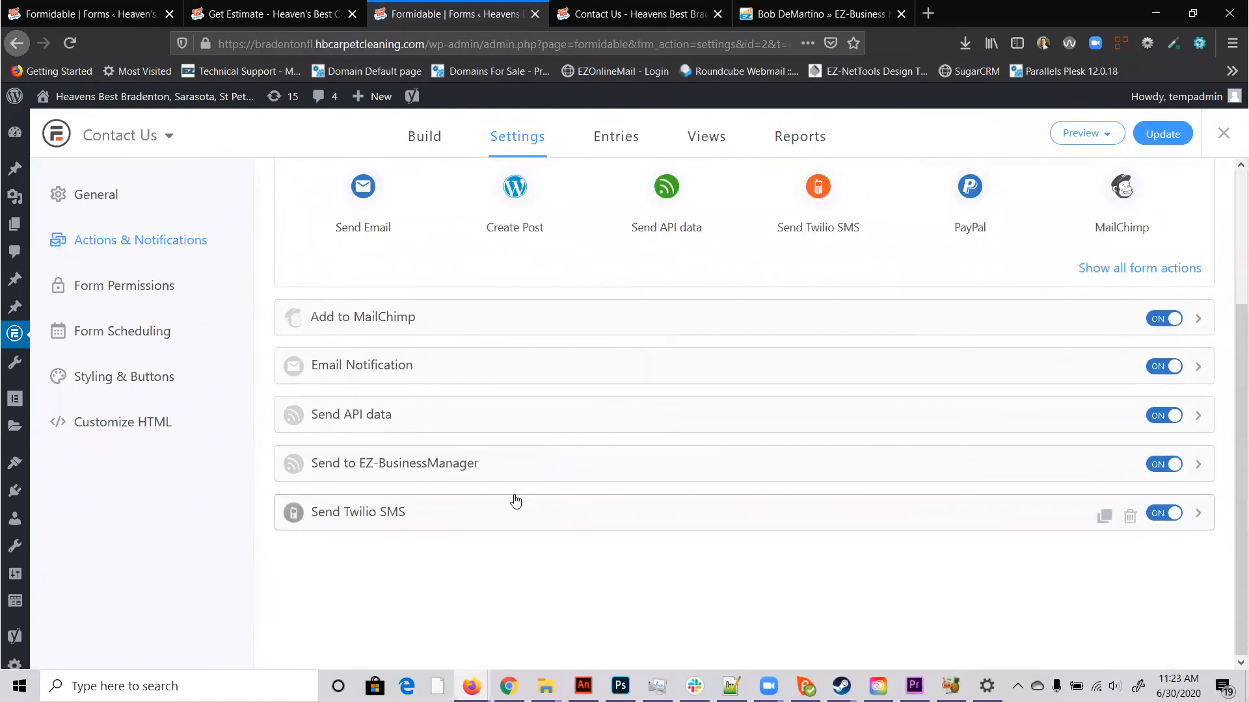
{"action": "left_click", "coordinate": [390, 472]}
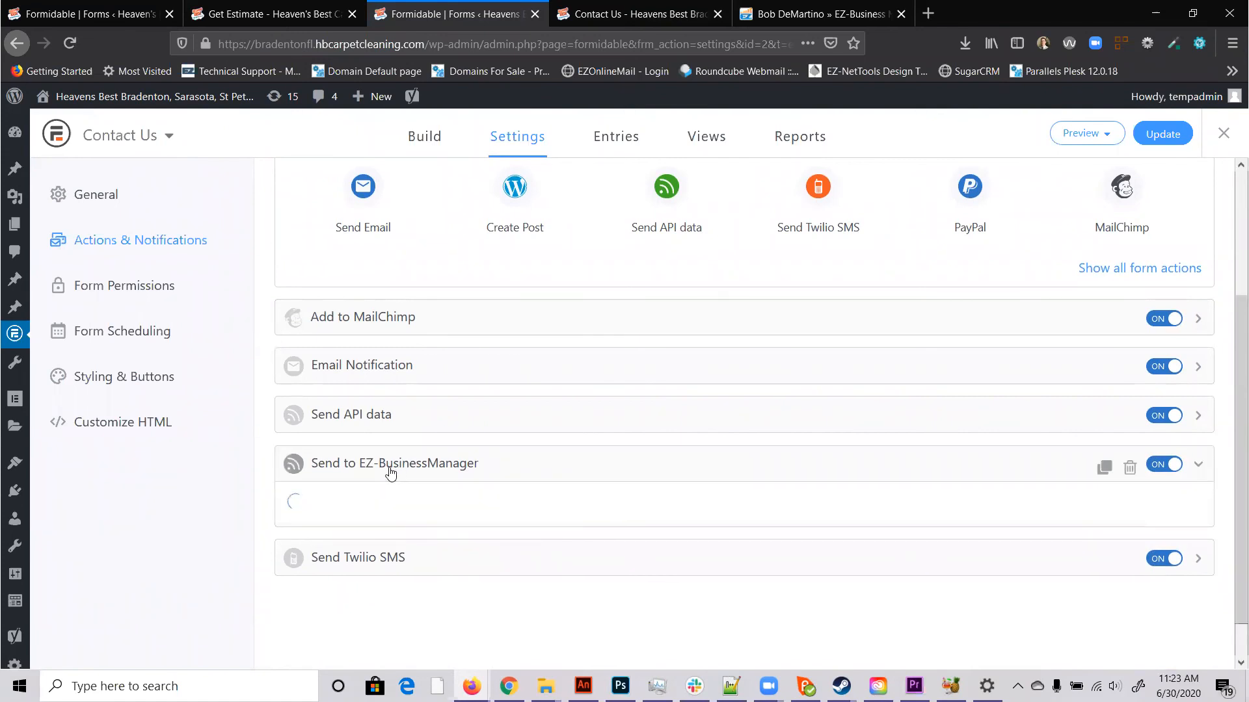
{"action": "scroll", "coordinate": [533, 474], "scroll_direction": "down", "scroll_amount": 3}
{"action": "left_click", "coordinate": [1131, 451]}
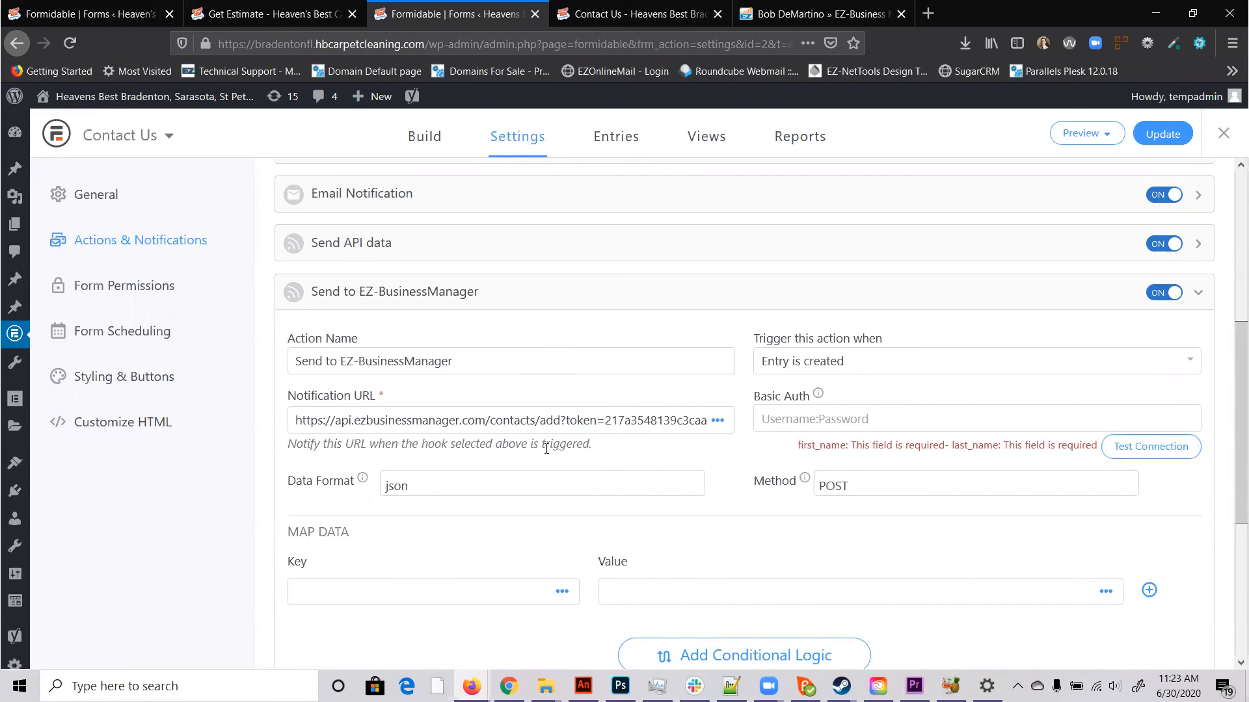
{"action": "scroll", "coordinate": [545, 454], "scroll_direction": "down", "scroll_amount": 1}
{"action": "scroll", "coordinate": [544, 454], "scroll_direction": "down", "scroll_amount": 1}
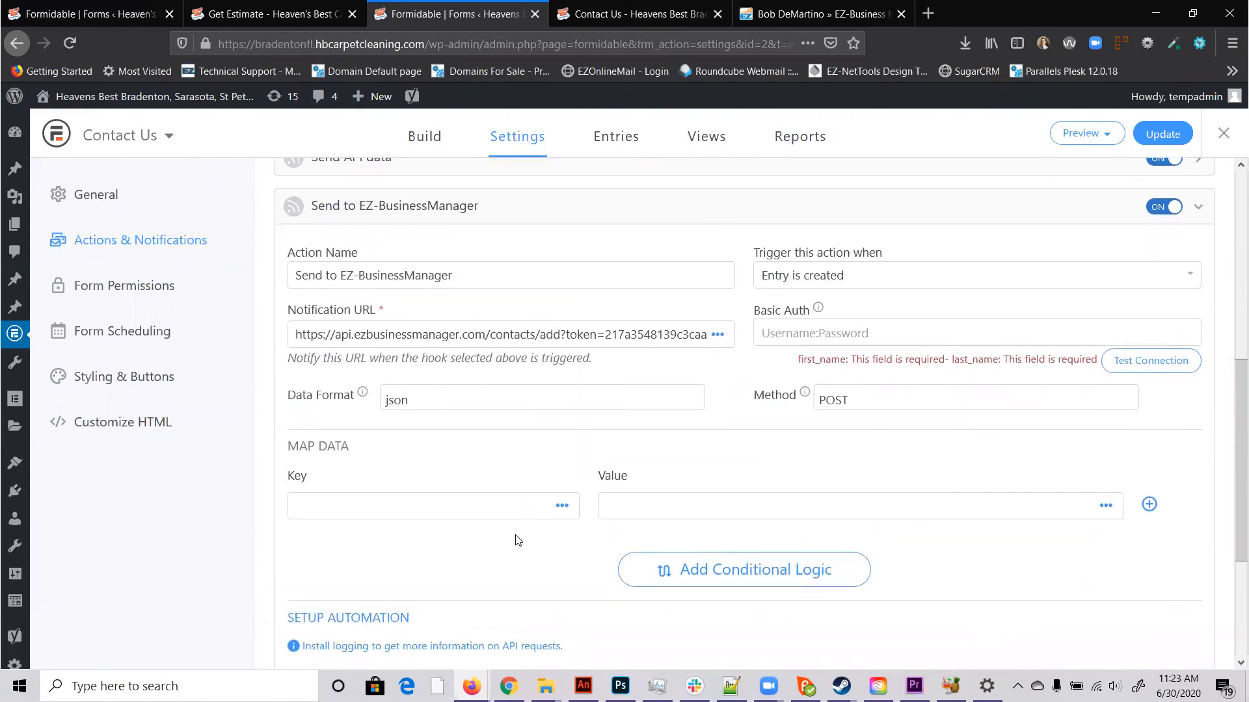
Step: Check the fields on the live Contact Us page and the open EZ-BusinessManager profile, and return to the form's action settings
{"action": "key", "text": "ctrl+Tab"}
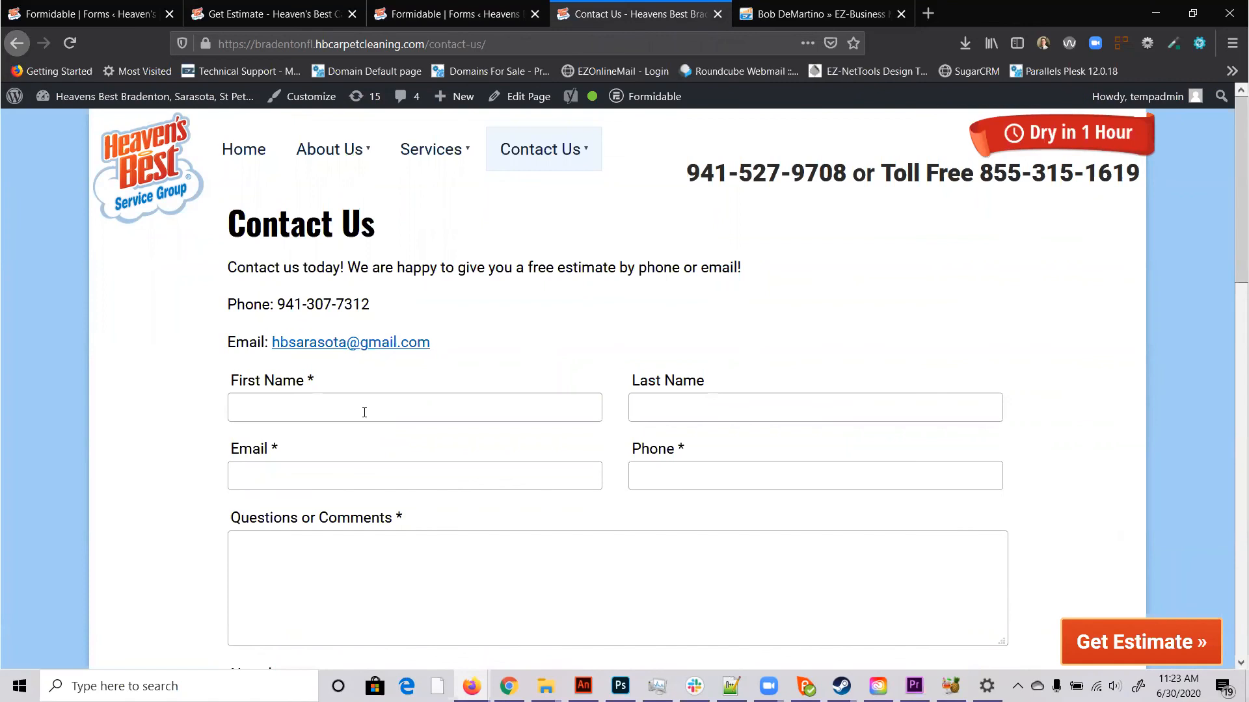
{"action": "left_click", "coordinate": [311, 409]}
{"action": "left_click", "coordinate": [755, 10]}
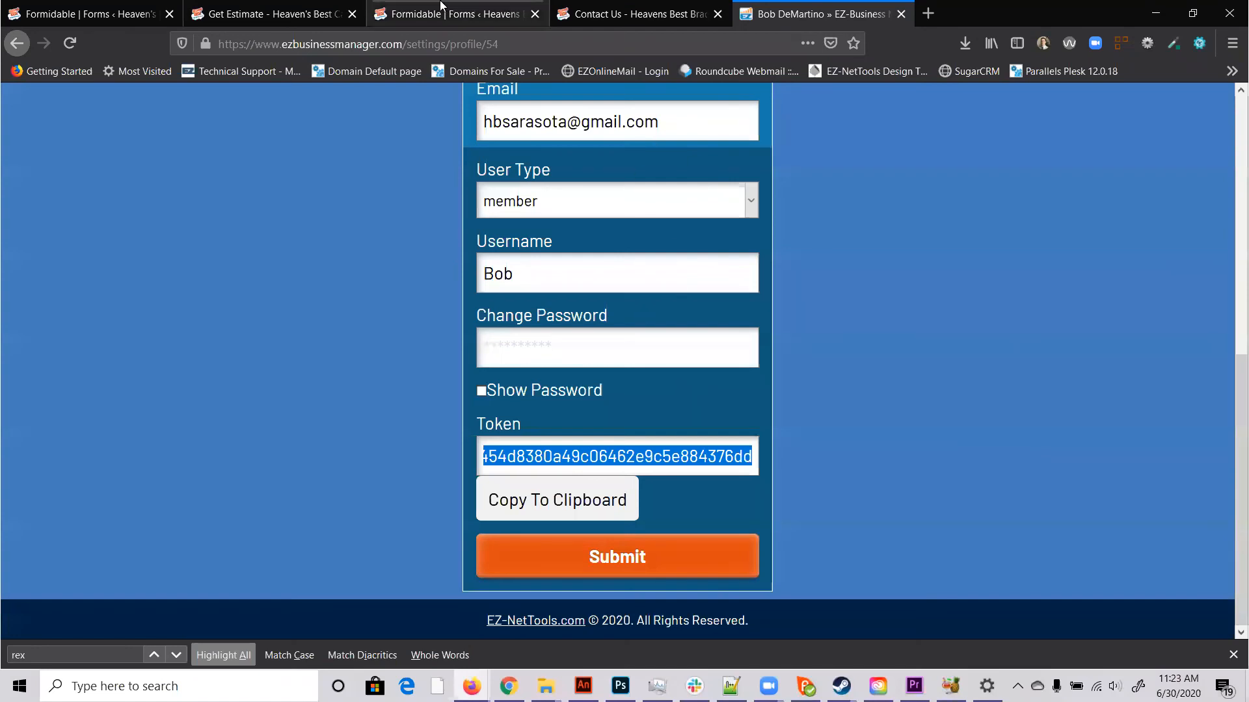
{"action": "left_click", "coordinate": [474, 12]}
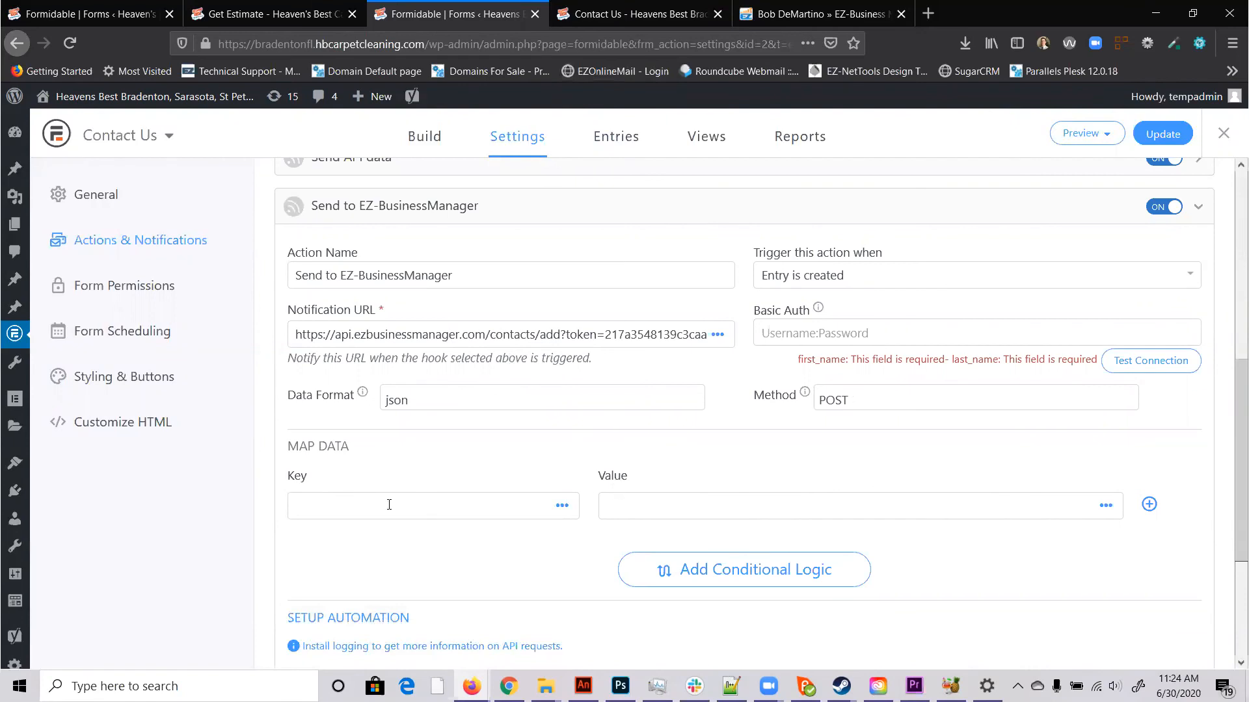
Step: Map the key first_name to the First Name field [8] in the Send to EZ-BusinessManager action
{"action": "left_click", "coordinate": [359, 514]}
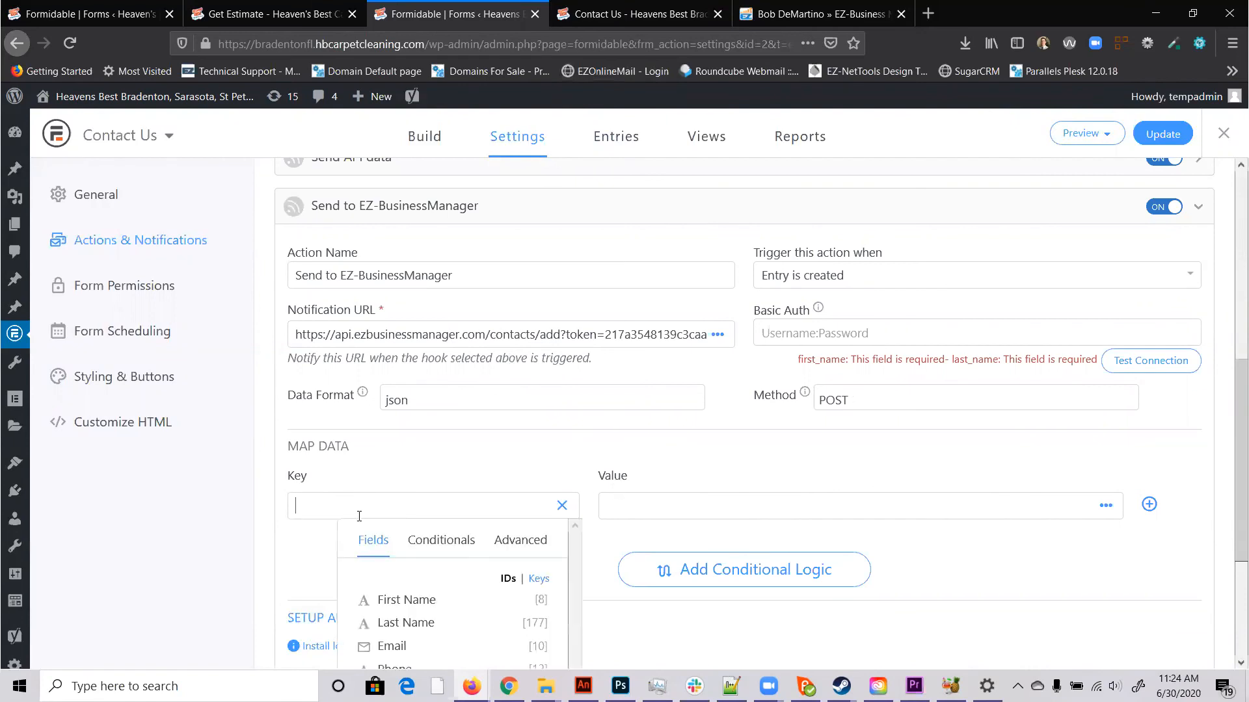
{"action": "type", "text": "first_name"}
{"action": "left_click", "coordinate": [634, 501]}
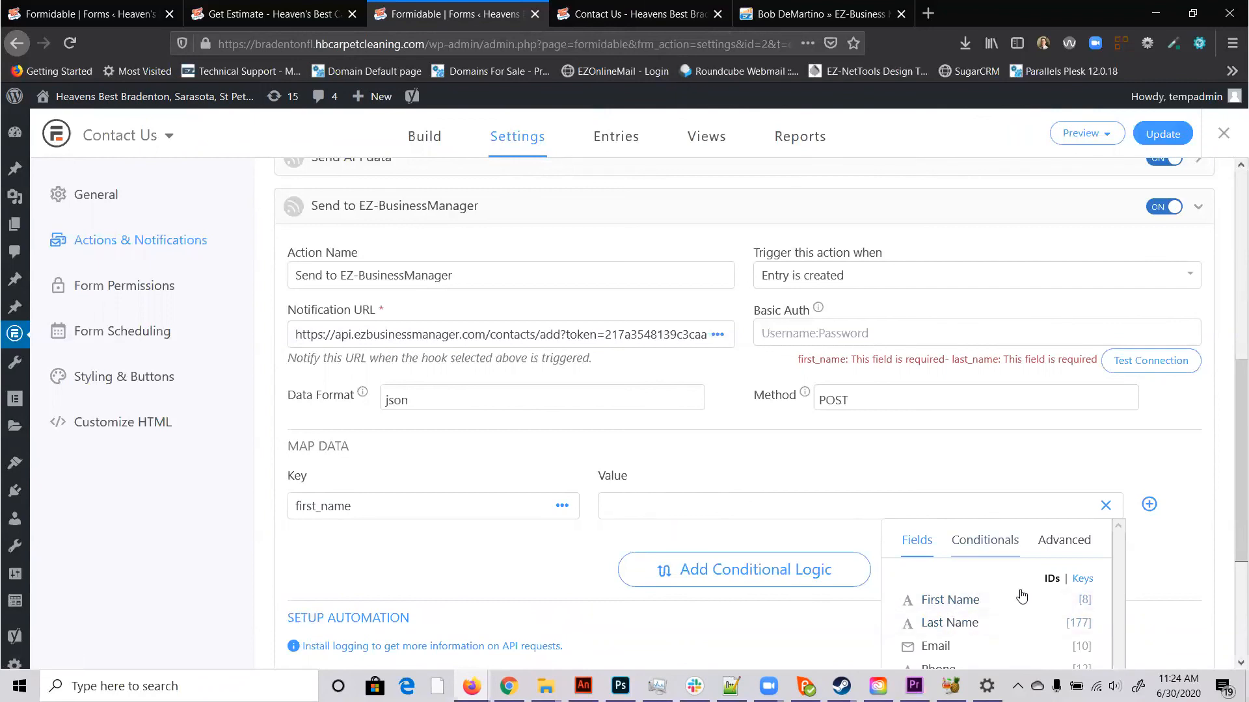
{"action": "left_click", "coordinate": [988, 600]}
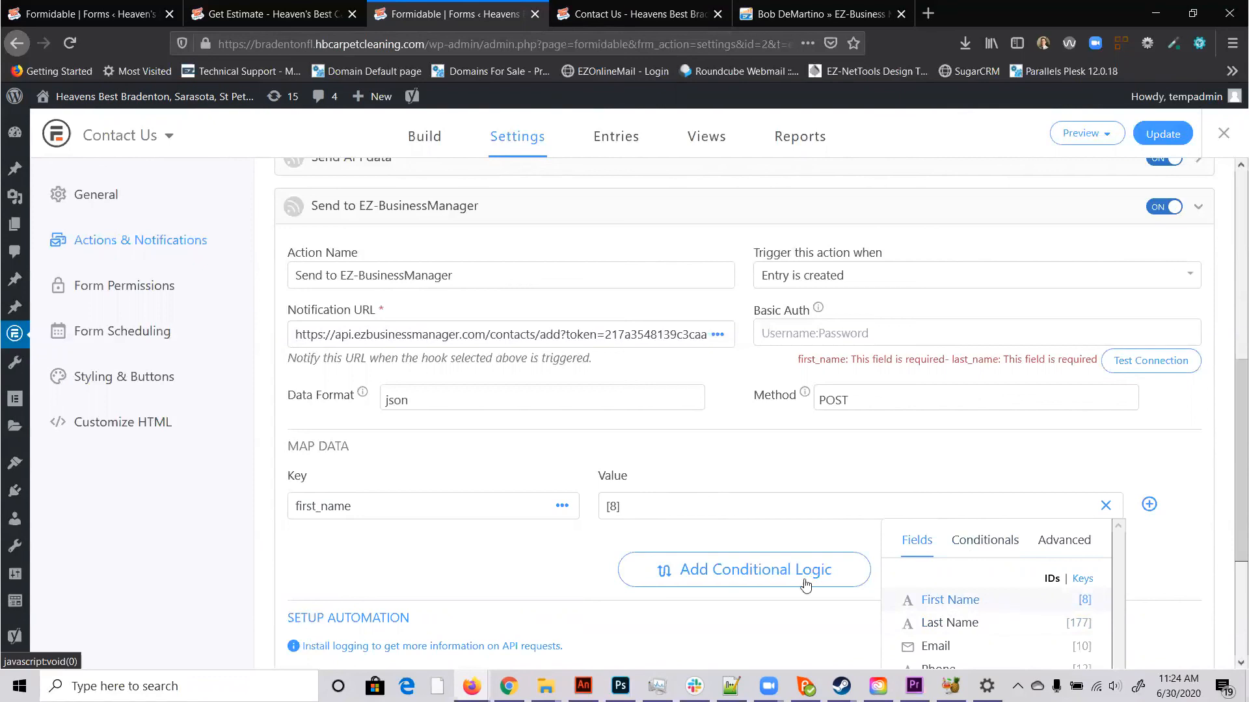
{"action": "left_click", "coordinate": [505, 548]}
{"action": "scroll", "coordinate": [518, 520], "scroll_direction": "down", "scroll_amount": 3}
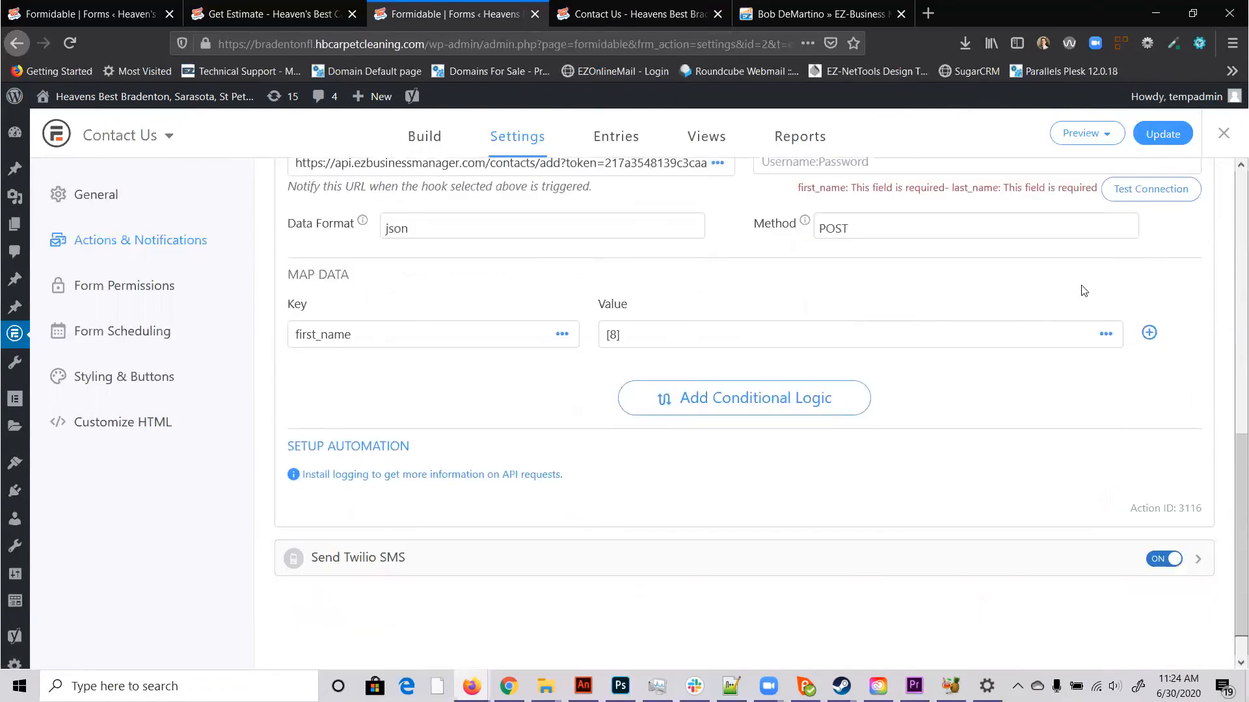
Step: Add two more data mapping rows with the keys last_name and email
{"action": "left_click", "coordinate": [1150, 334]}
{"action": "left_click", "coordinate": [301, 376]}
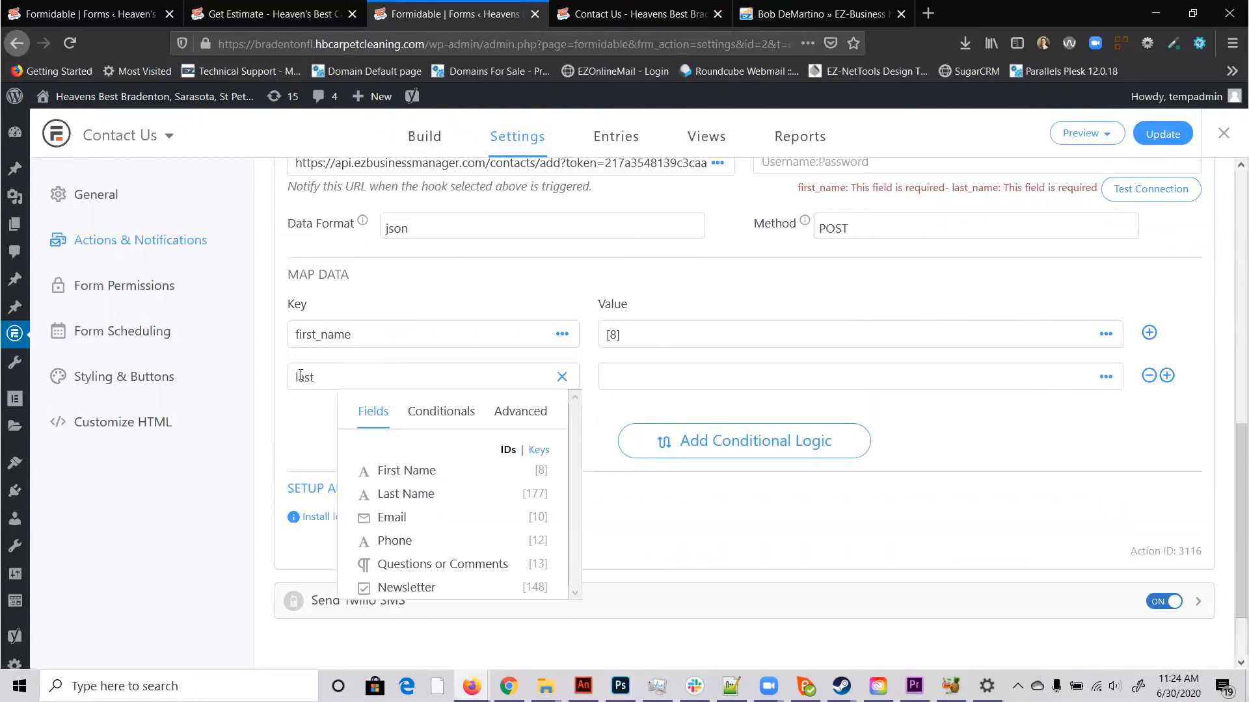
{"action": "type", "text": "last_name"}
{"action": "key", "text": "Return"}
{"action": "left_click", "coordinate": [398, 419]}
{"action": "type", "text": "email"}
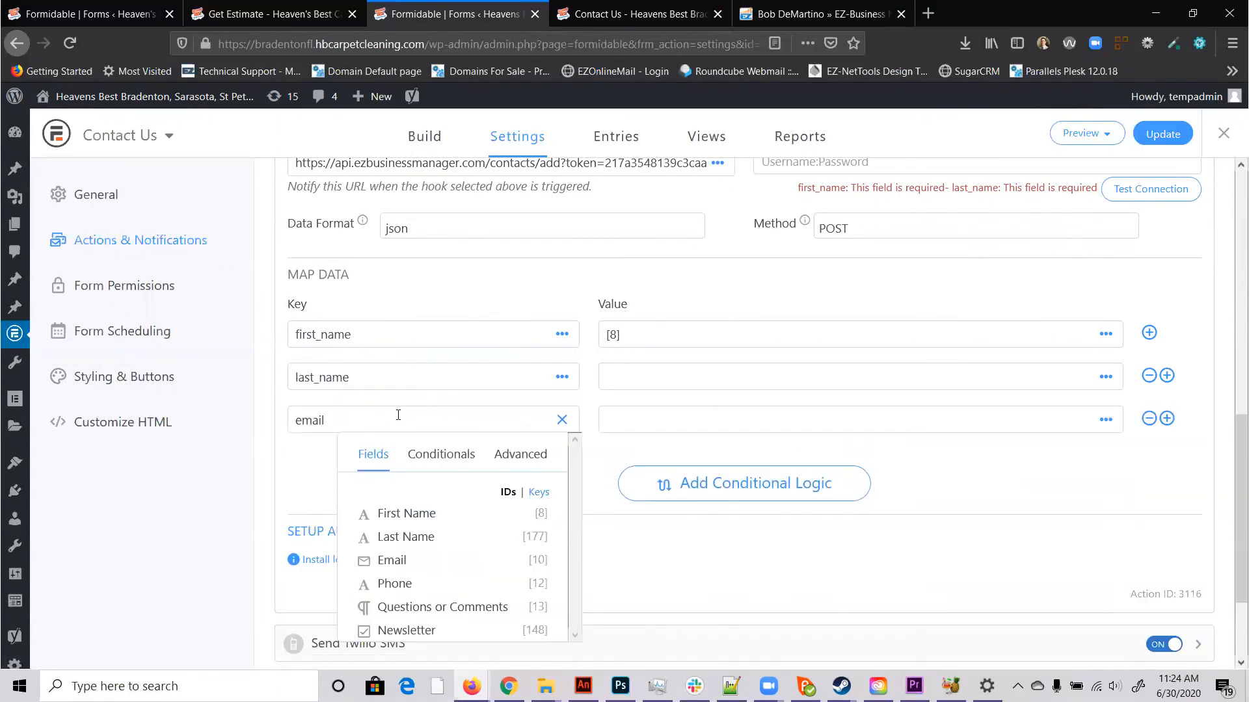
Step: Add data mapping rows with the keys phone and notes below the email row
{"action": "key", "text": "Return"}
{"action": "left_click", "coordinate": [401, 456]}
{"action": "type", "text": "phon"}
{"action": "key", "text": "BackSpace"}
{"action": "type", "text": "one"}
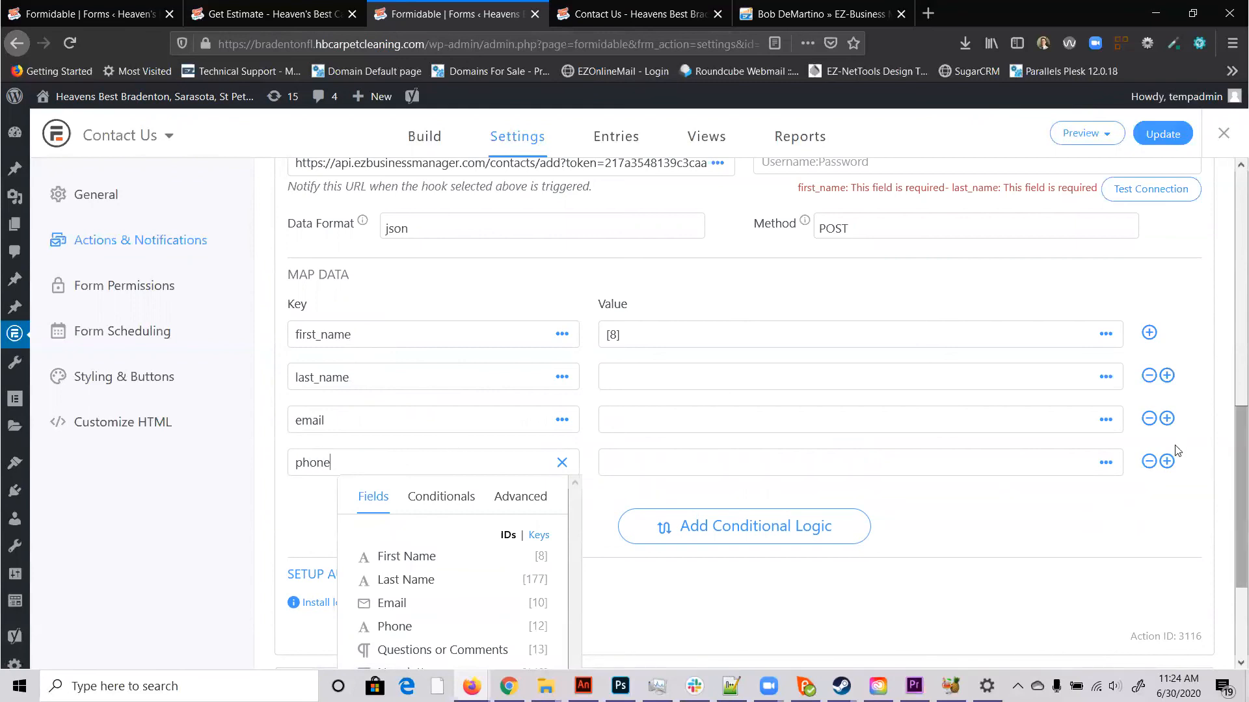
{"action": "left_click", "coordinate": [1167, 461]}
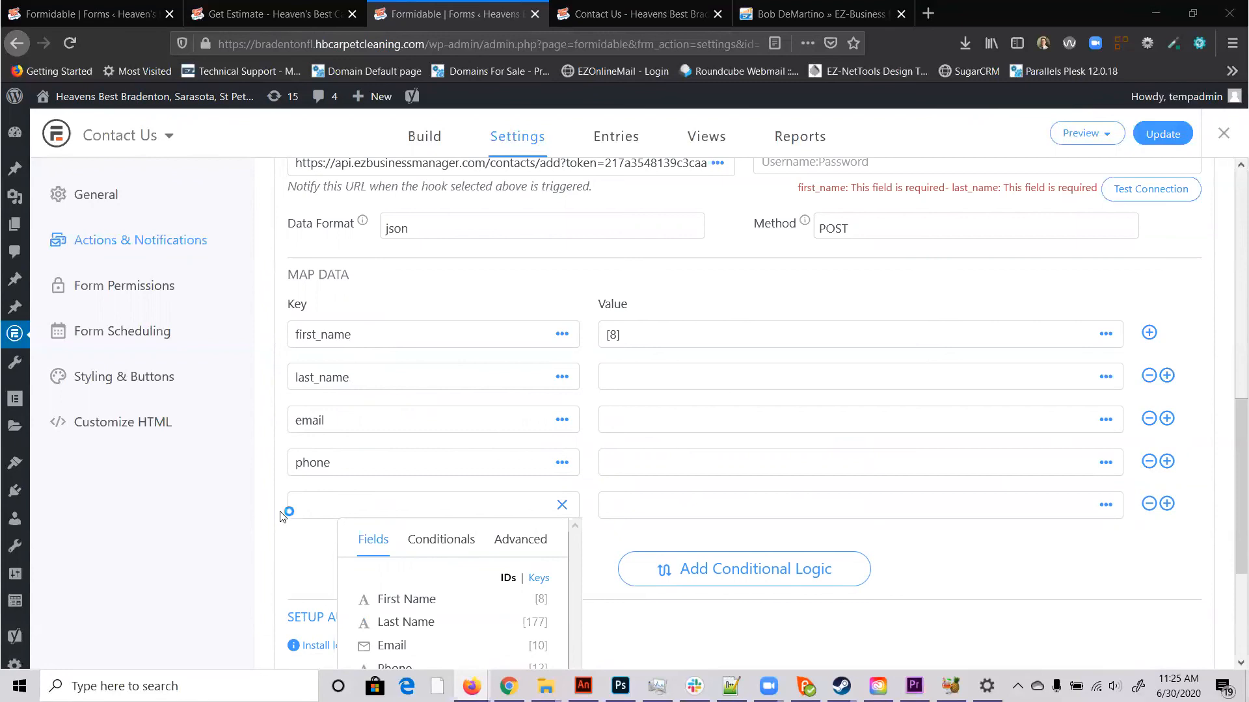
{"action": "type", "text": "notes"}
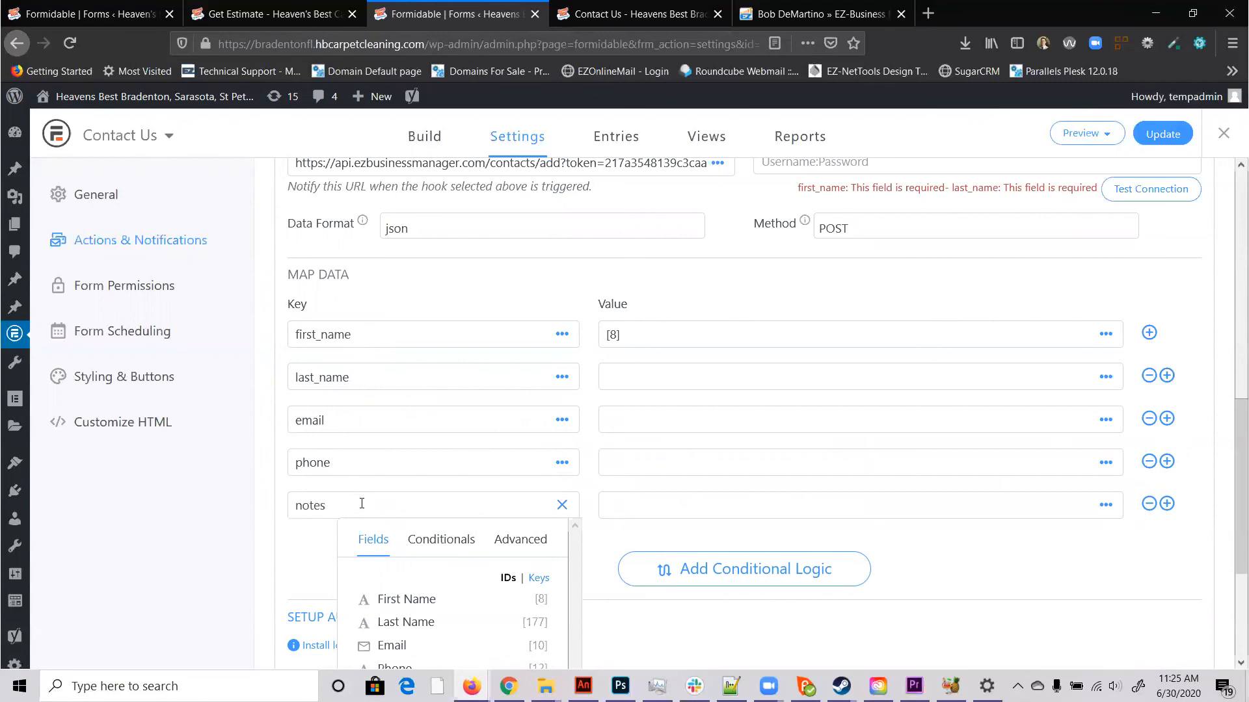
Step: Map last_name to Last Name [177], email to Email [10], phone to Phone [12] and notes to Questions or Comments [13]
{"action": "left_click", "coordinate": [662, 381]}
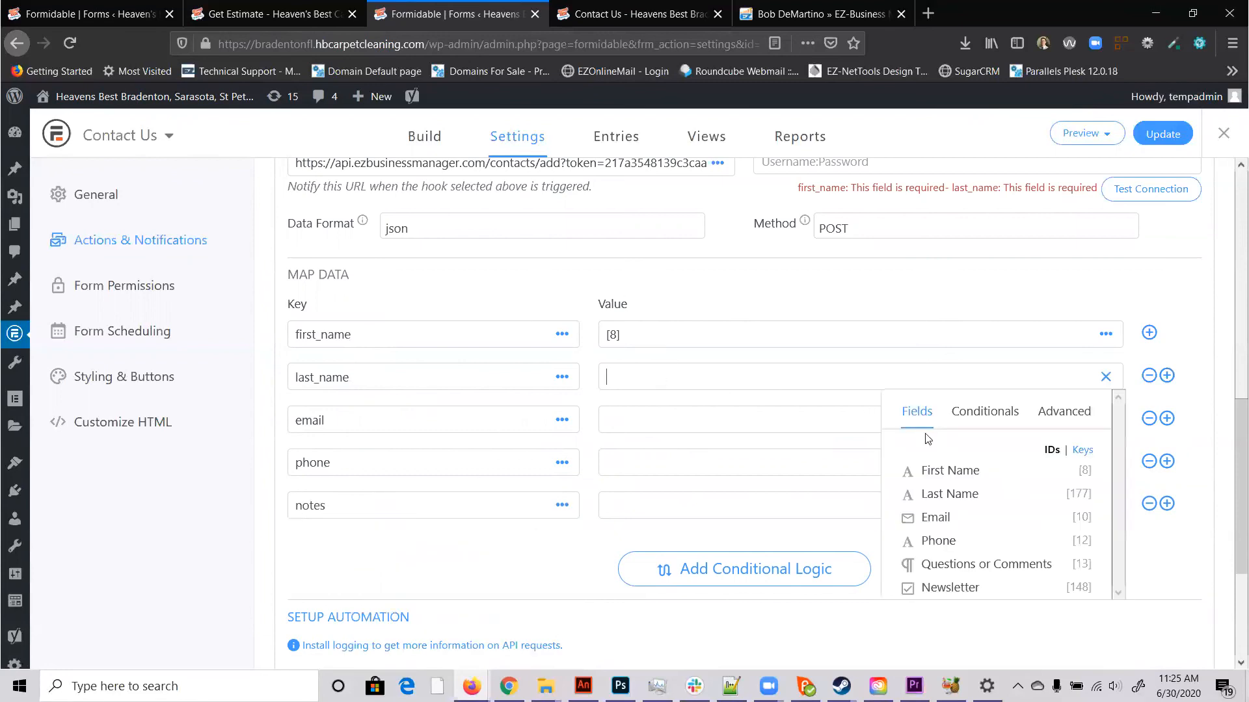
{"action": "left_click", "coordinate": [969, 497]}
{"action": "left_click", "coordinate": [624, 421]}
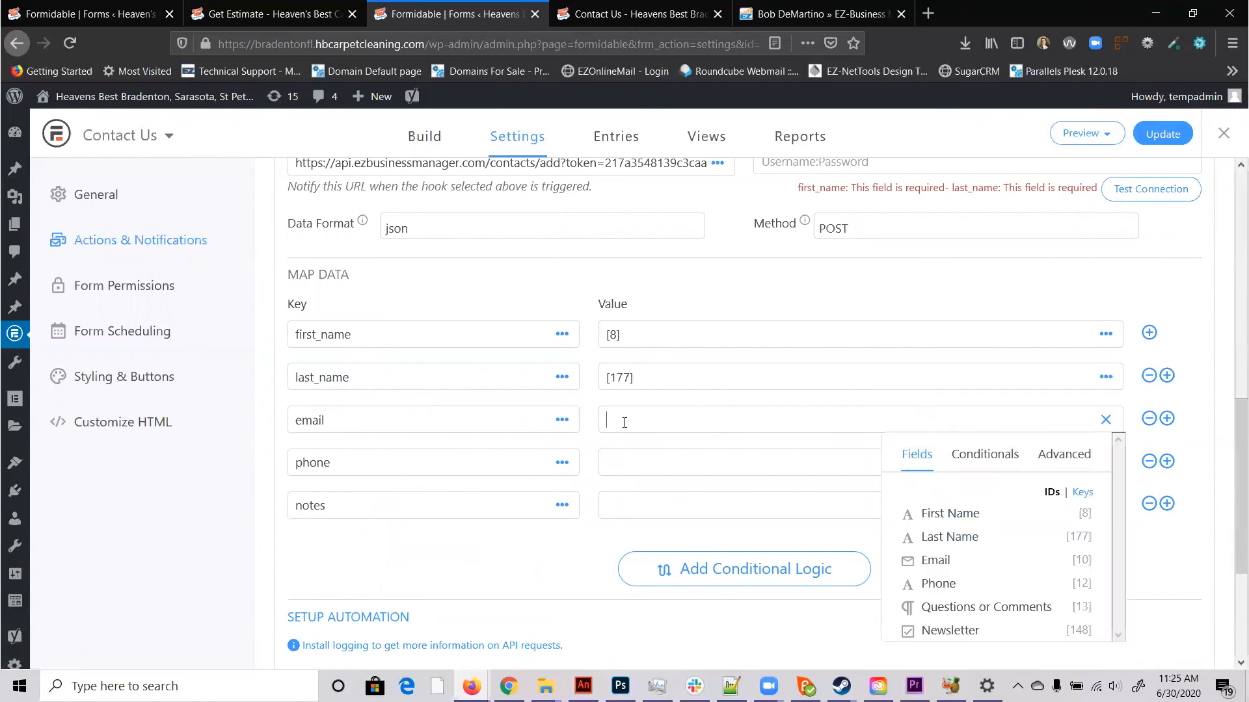
{"action": "left_click", "coordinate": [1002, 567]}
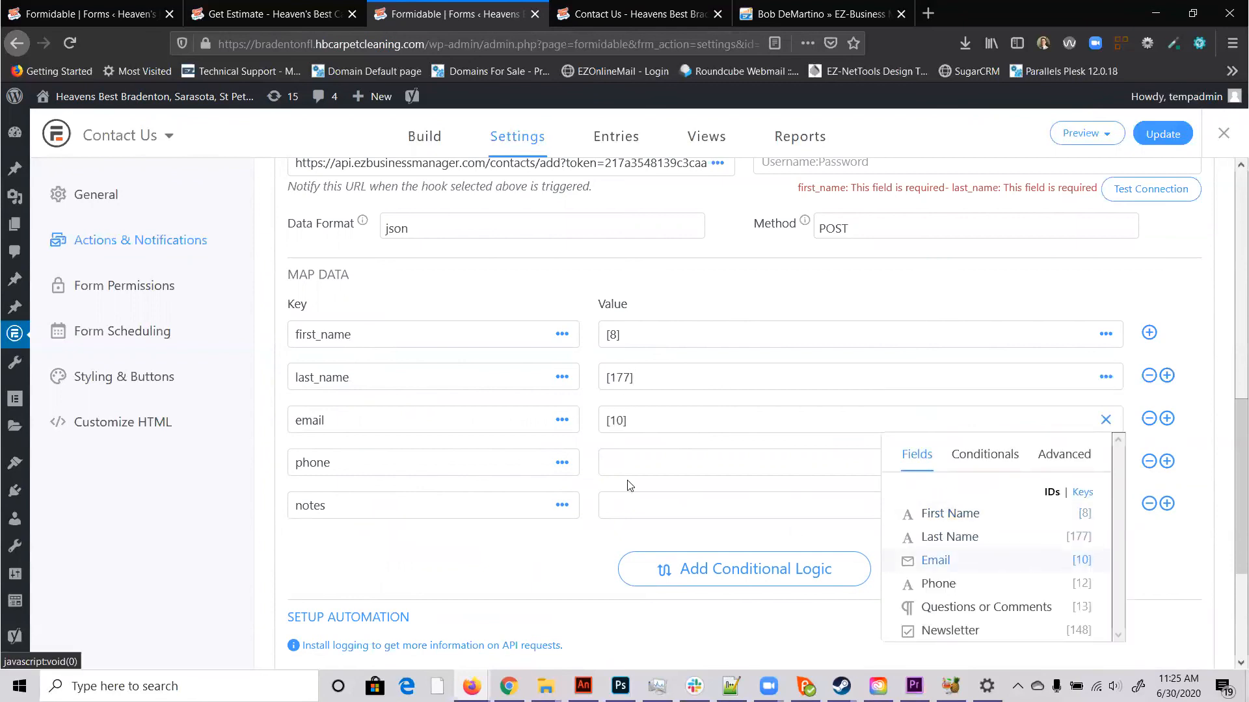
{"action": "left_click", "coordinate": [706, 465]}
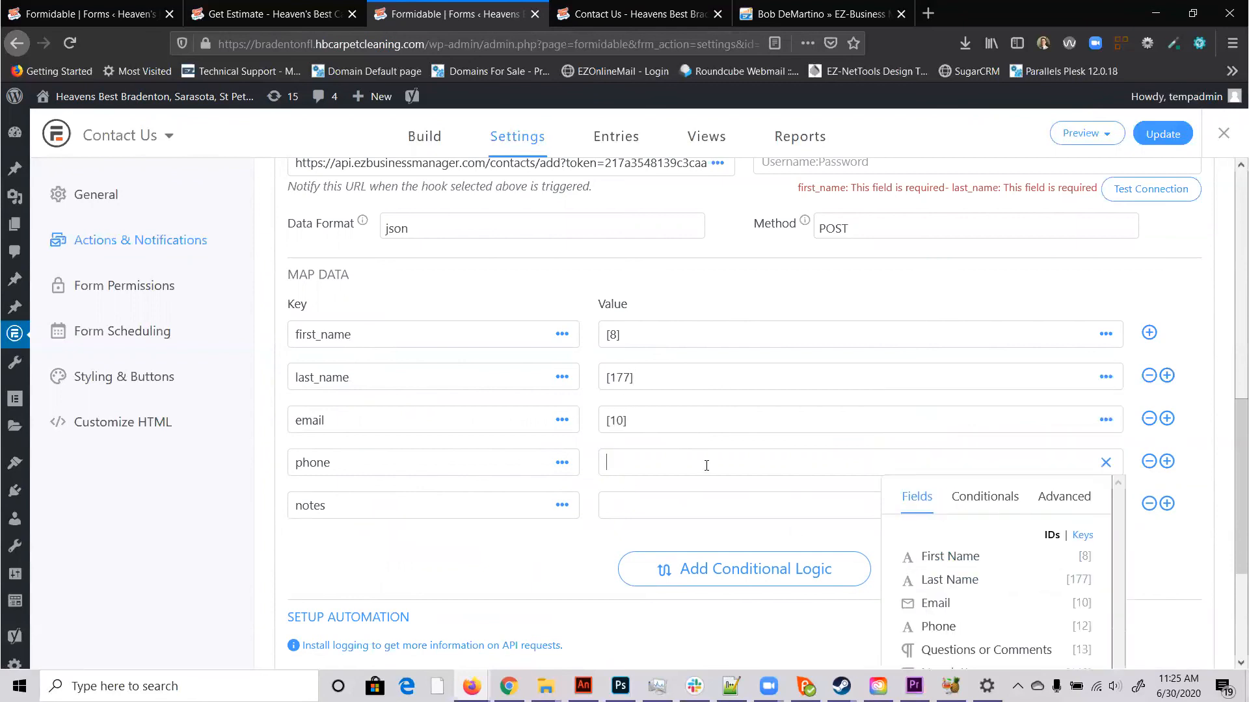
{"action": "left_click", "coordinate": [984, 634]}
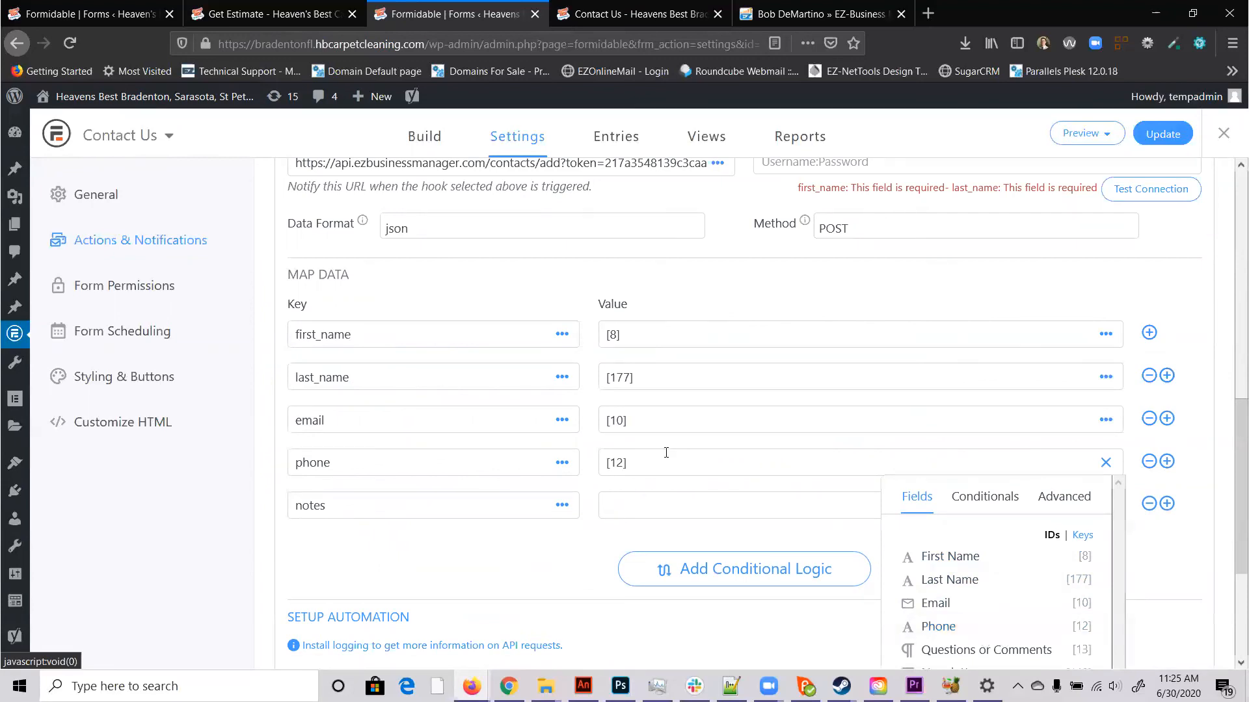
{"action": "left_click", "coordinate": [644, 520]}
{"action": "scroll", "coordinate": [1006, 594], "scroll_direction": "down", "scroll_amount": 3}
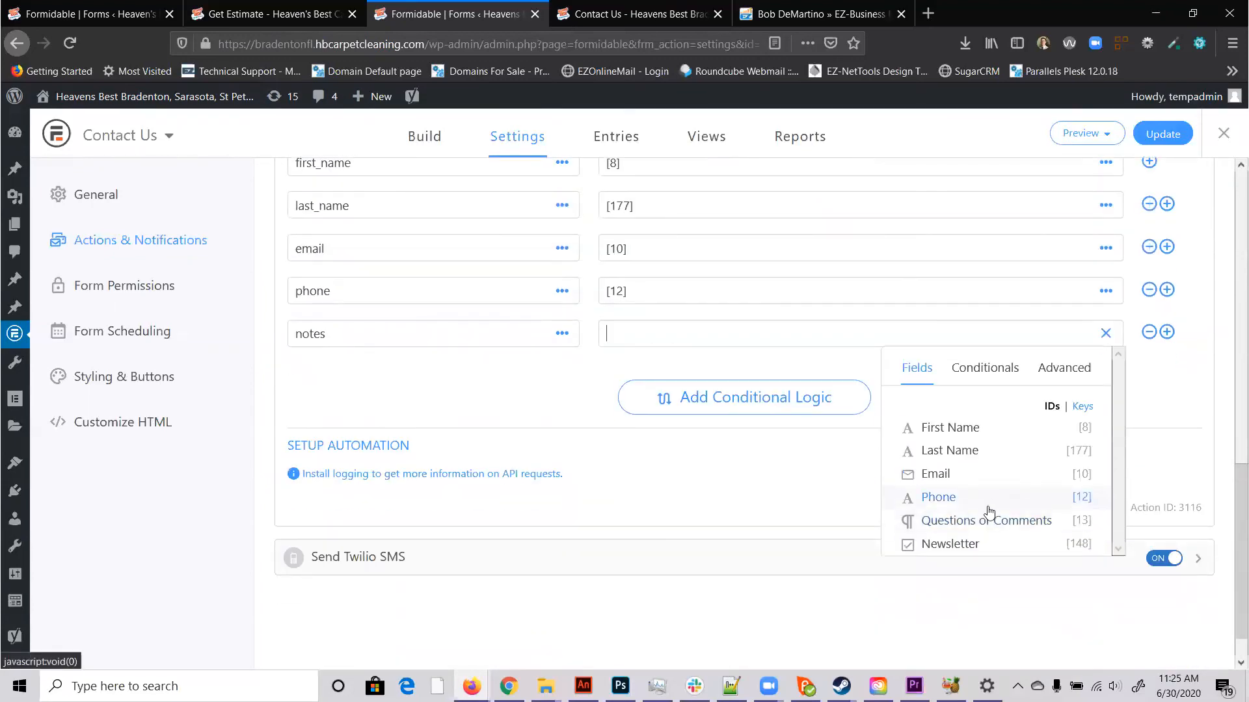
{"action": "left_click", "coordinate": [987, 520]}
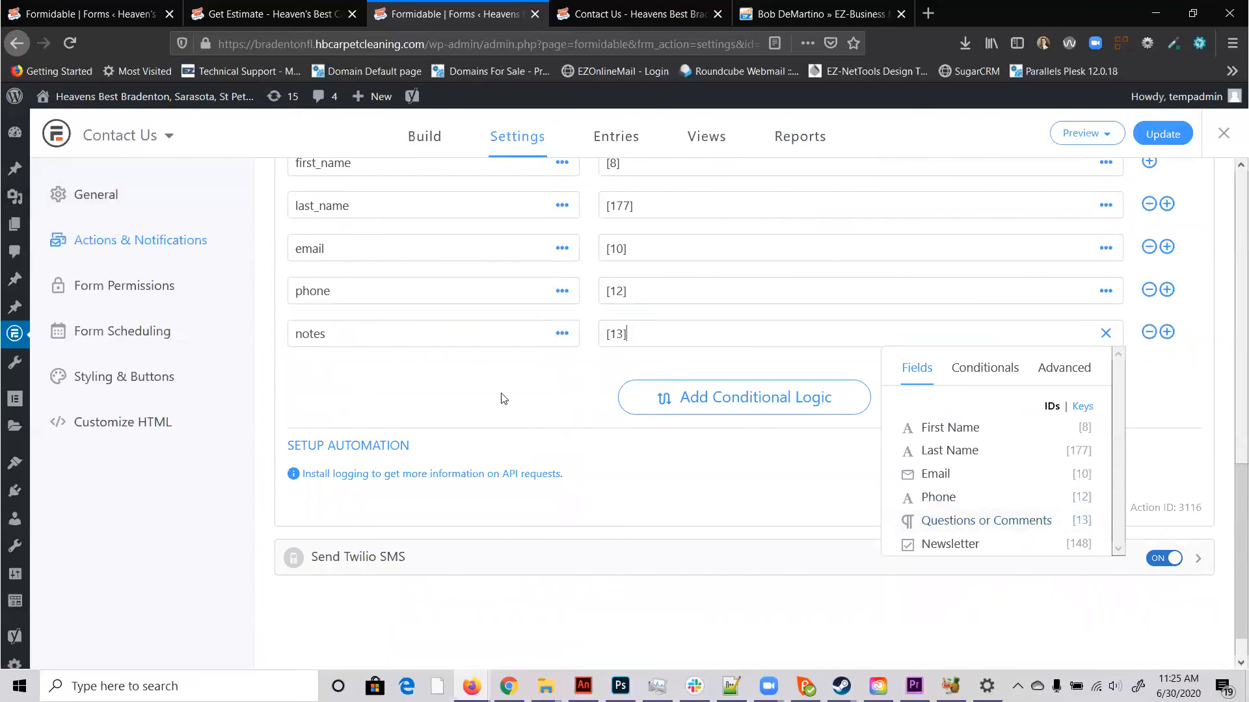
{"action": "left_click", "coordinate": [547, 409]}
Step: Save the Contact Us form's settings with the completed data mapping
{"action": "scroll", "coordinate": [833, 412], "scroll_direction": "up", "scroll_amount": 3}
{"action": "left_click", "coordinate": [1163, 142]}
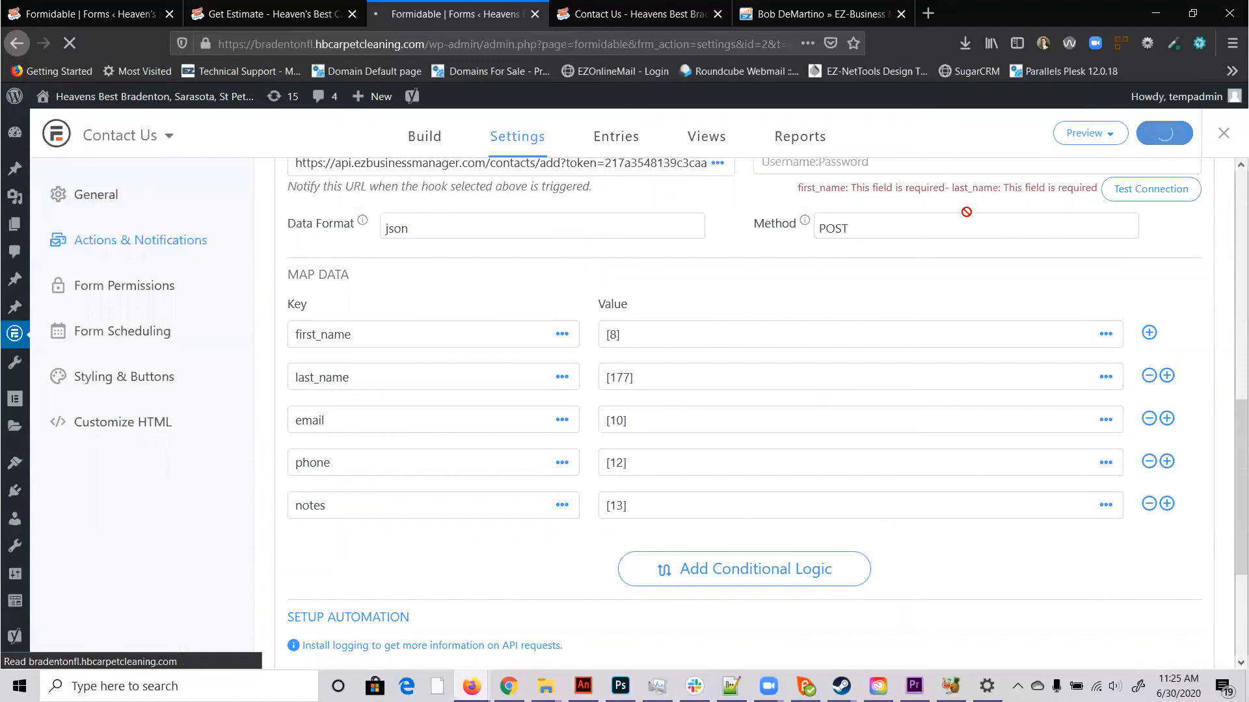
{"action": "scroll", "coordinate": [774, 343], "scroll_direction": "down", "scroll_amount": 3}
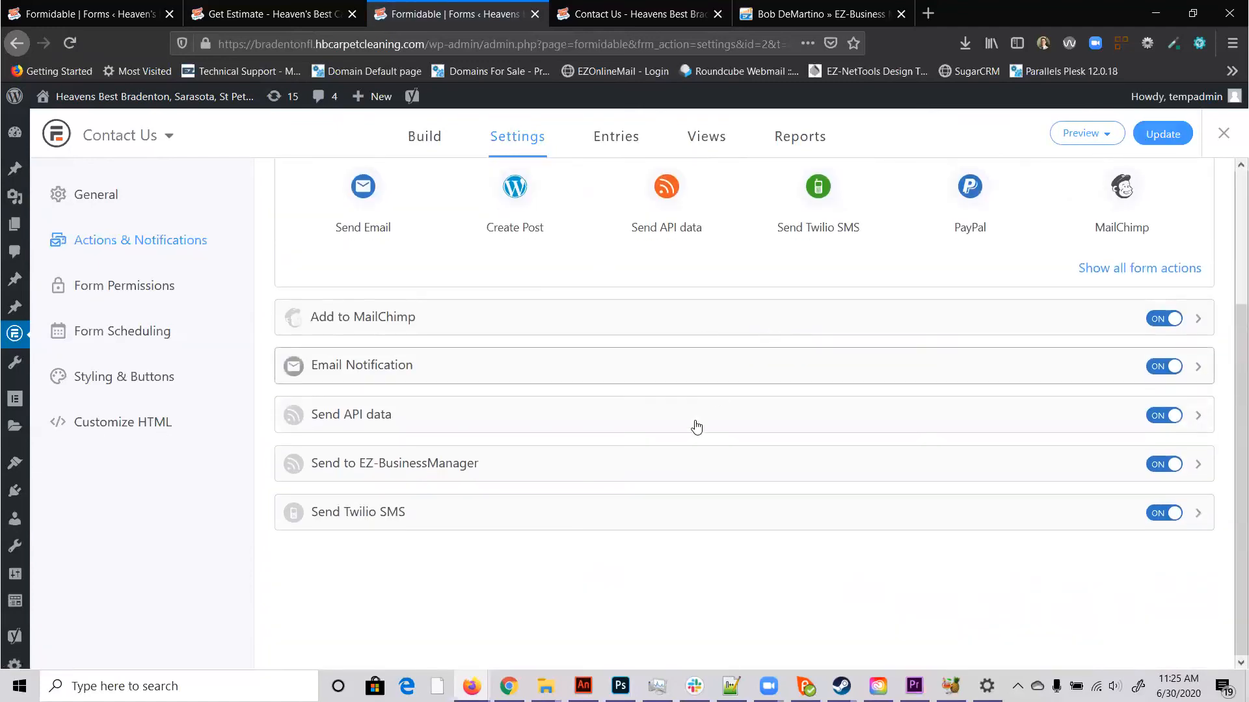
Step: Go from the live Contact Us page to the site's Formidable forms list and open the Get Estimate form for editing
{"action": "left_click", "coordinate": [619, 11]}
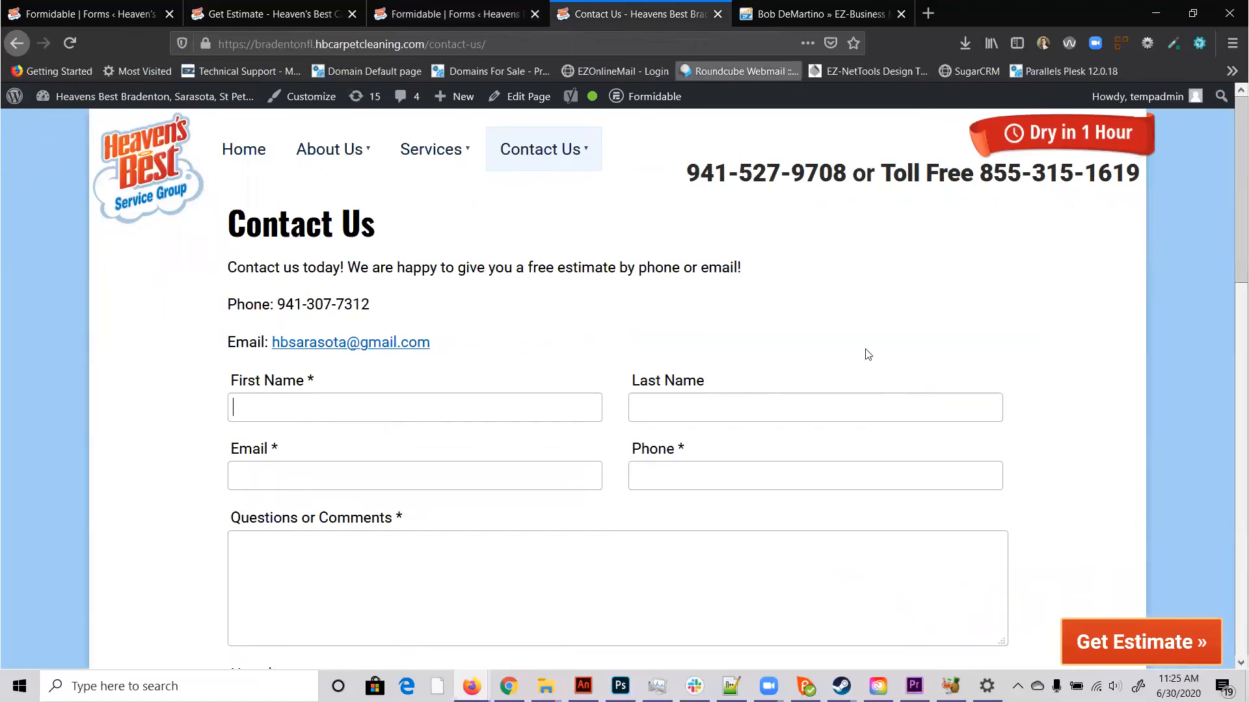
{"action": "left_click", "coordinate": [809, 14]}
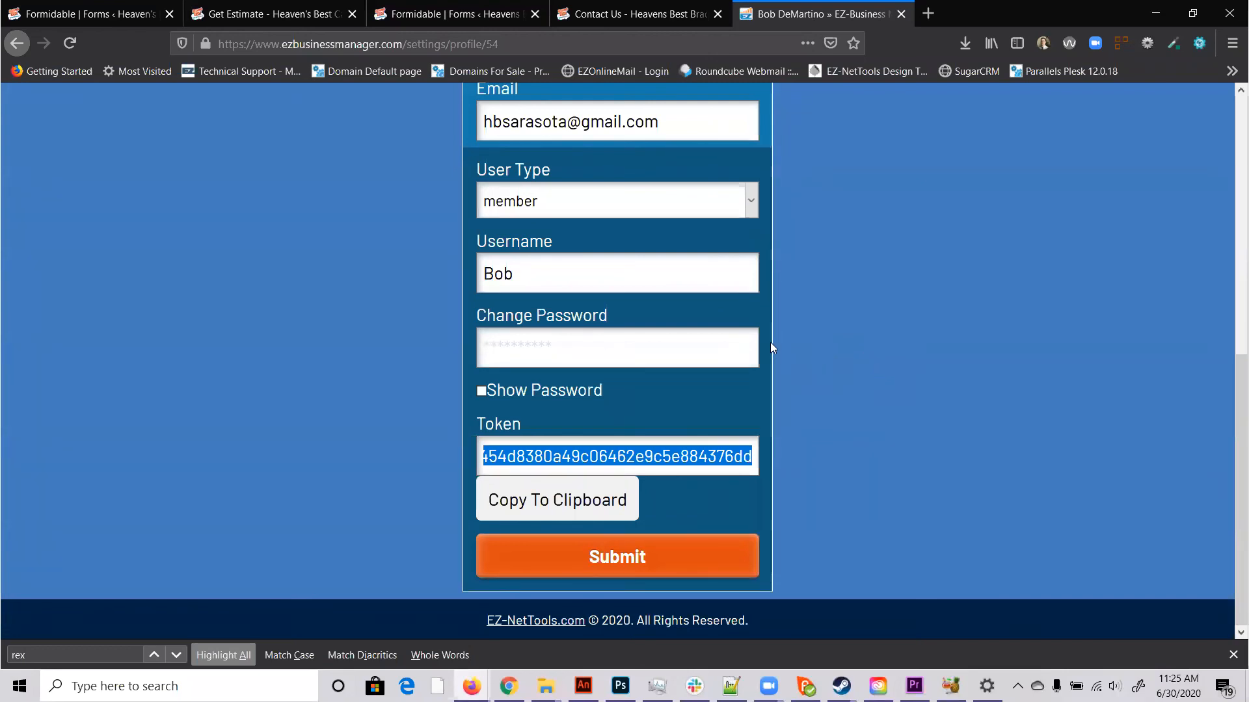
{"action": "left_click", "coordinate": [624, 10]}
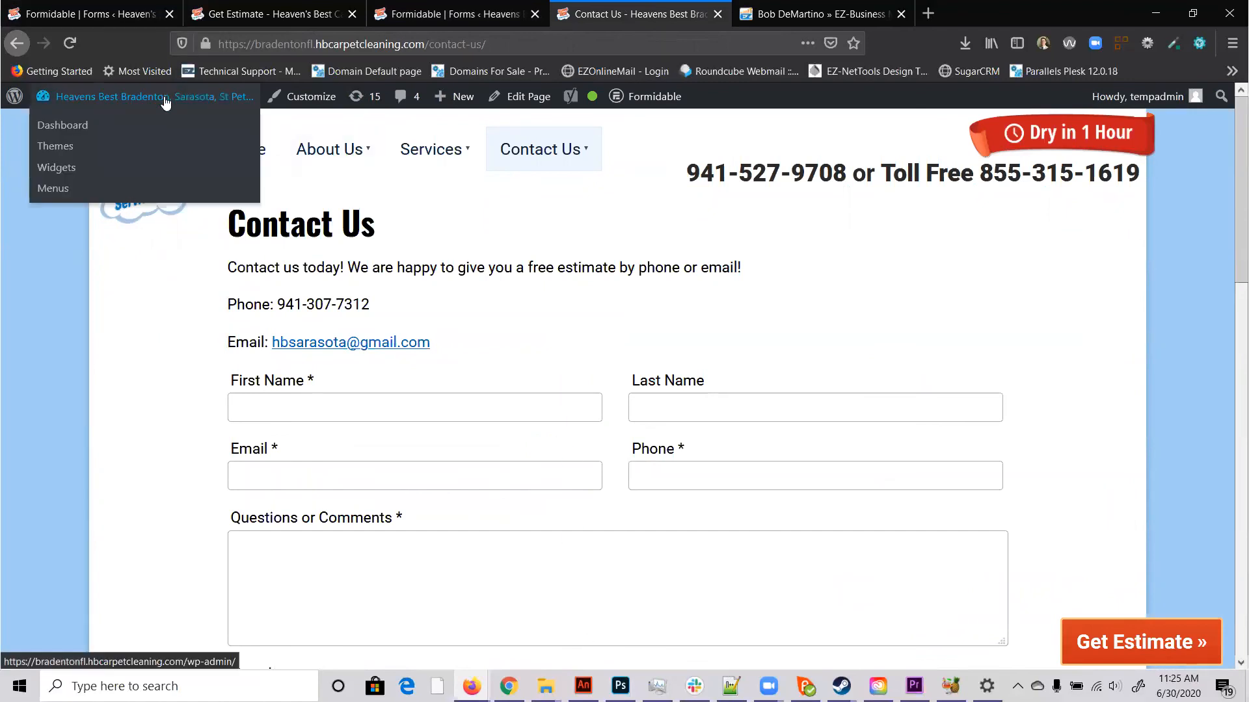
{"action": "left_click", "coordinate": [165, 99]}
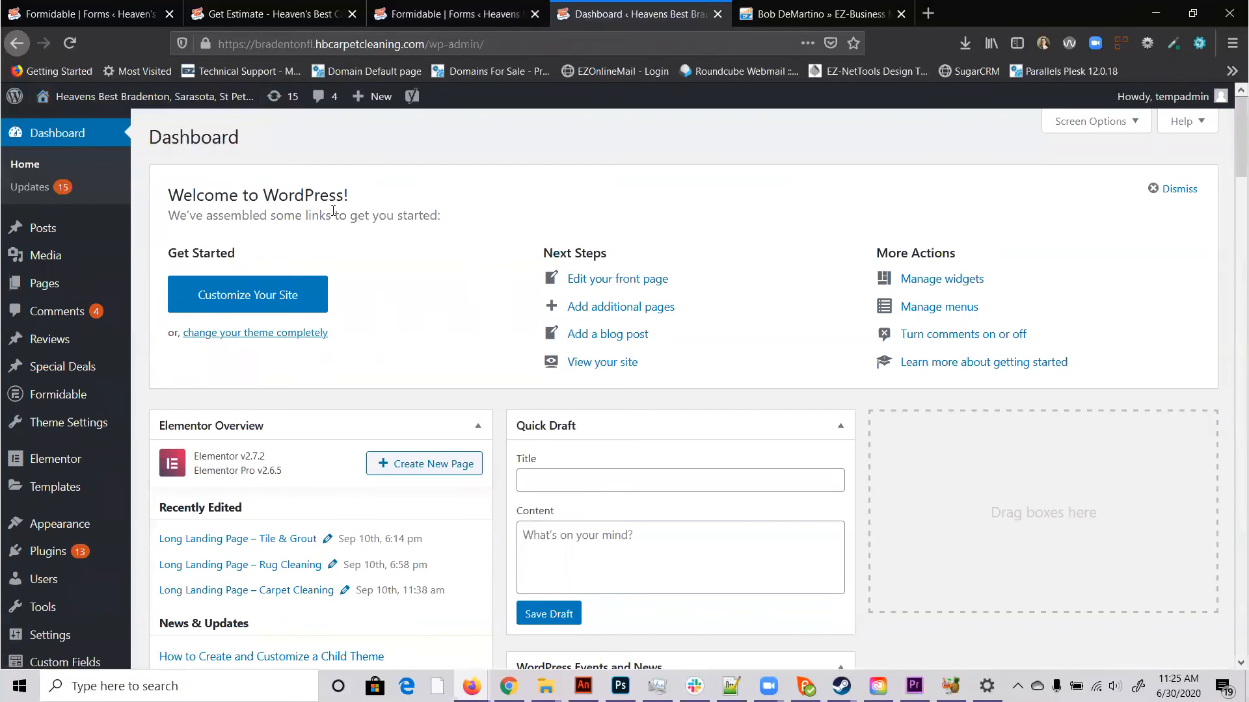
{"action": "left_click", "coordinate": [18, 405]}
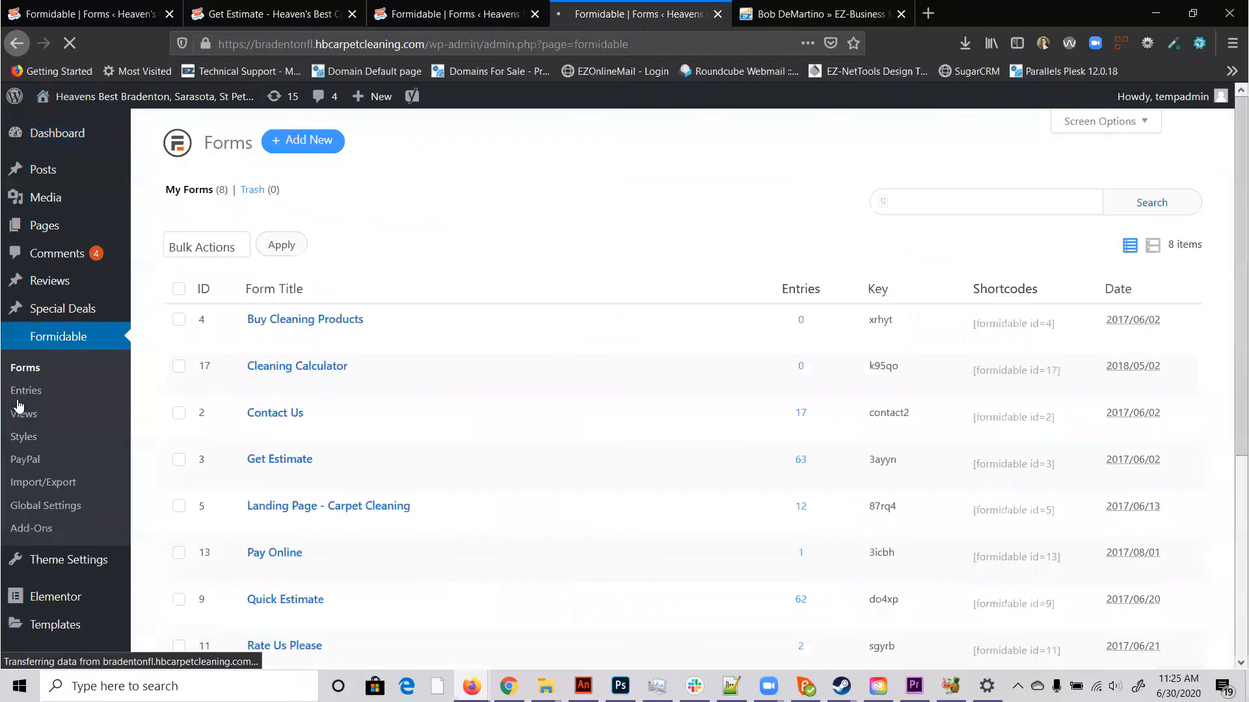
{"action": "left_click", "coordinate": [290, 463]}
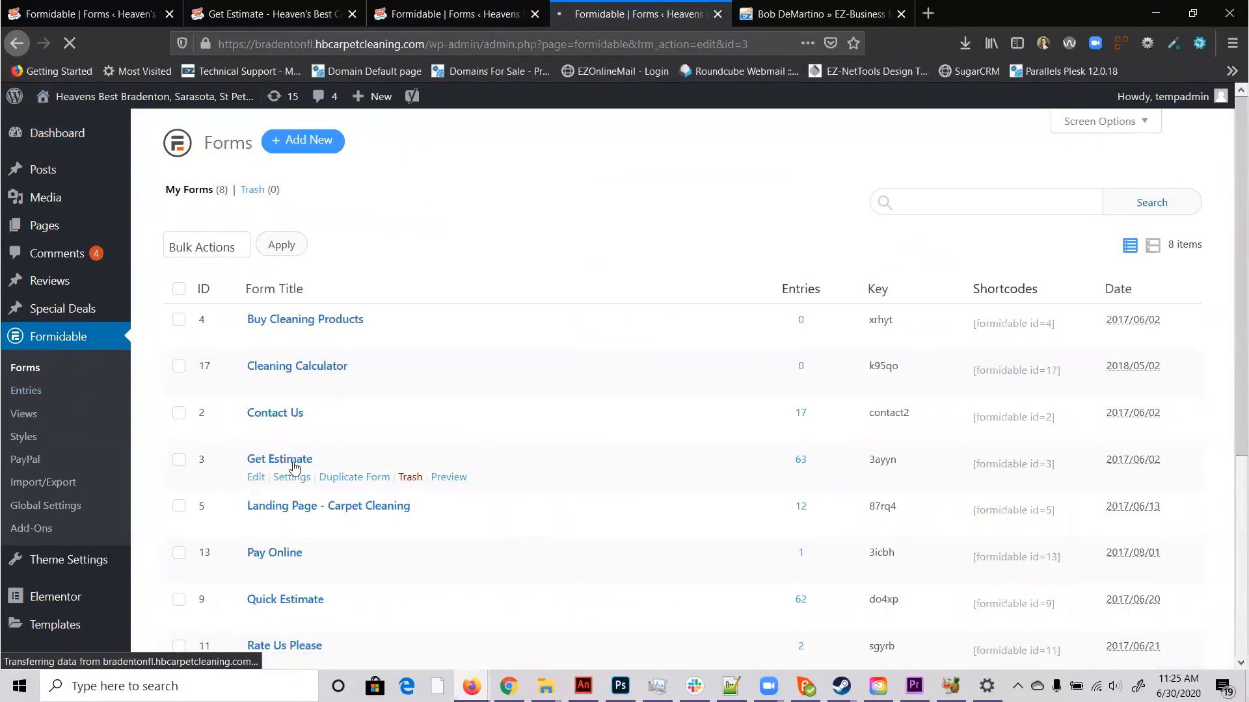
Step: Relabel the Your Name field as First Name and change its layout from one third to half width, keeping frm_first
{"action": "left_click", "coordinate": [513, 231]}
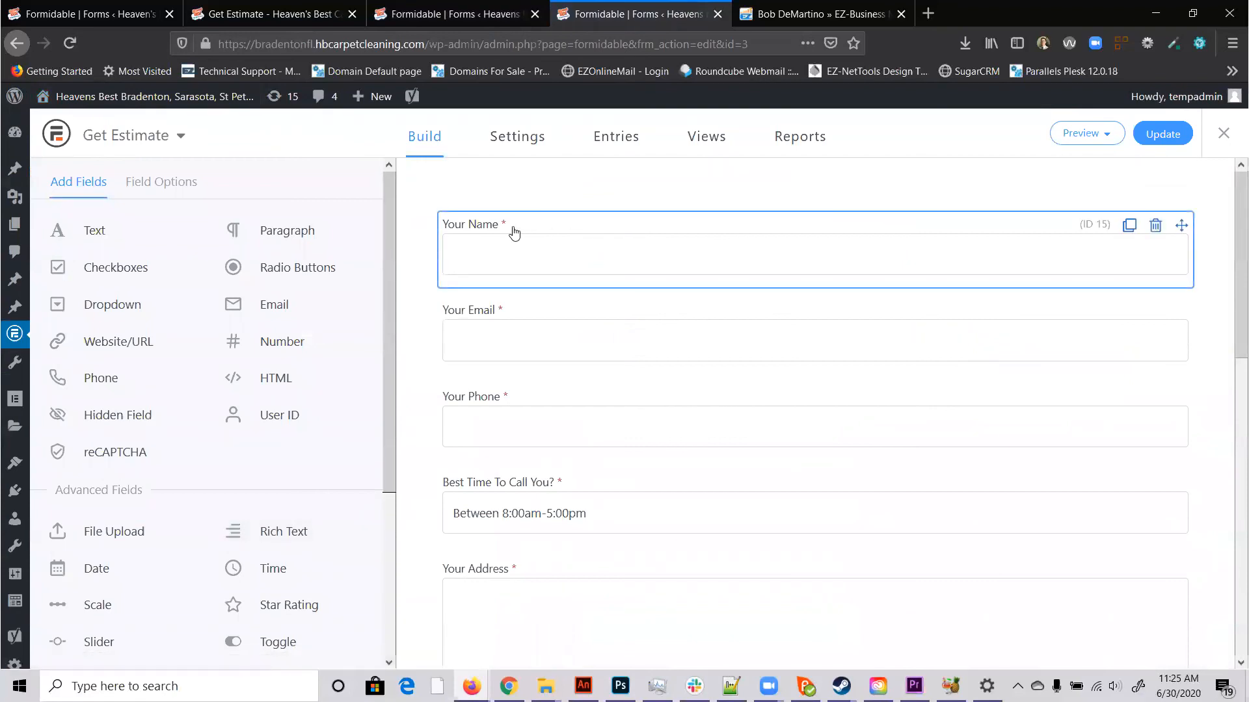
{"action": "double_click", "coordinate": [65, 280]}
{"action": "type", "text": "First Name"}
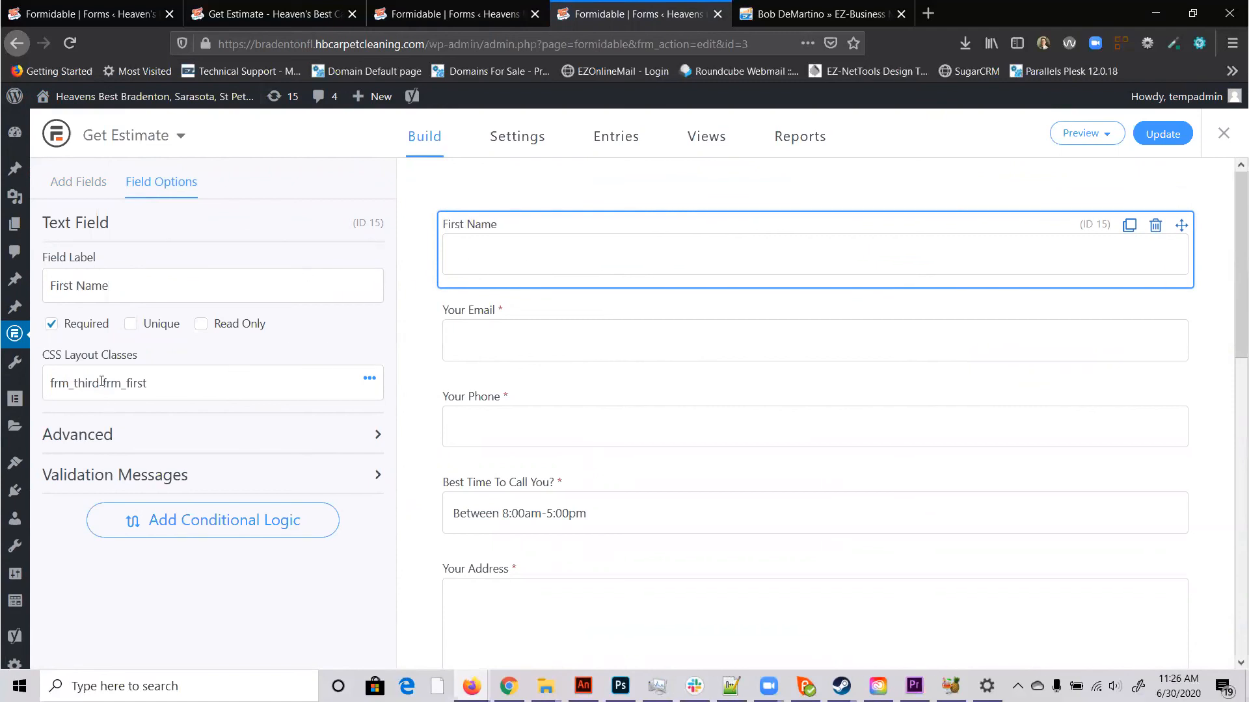
{"action": "left_click_drag", "start_coordinate": [101, 383], "coordinate": [6, 384]}
{"action": "key", "text": "BackSpace"}
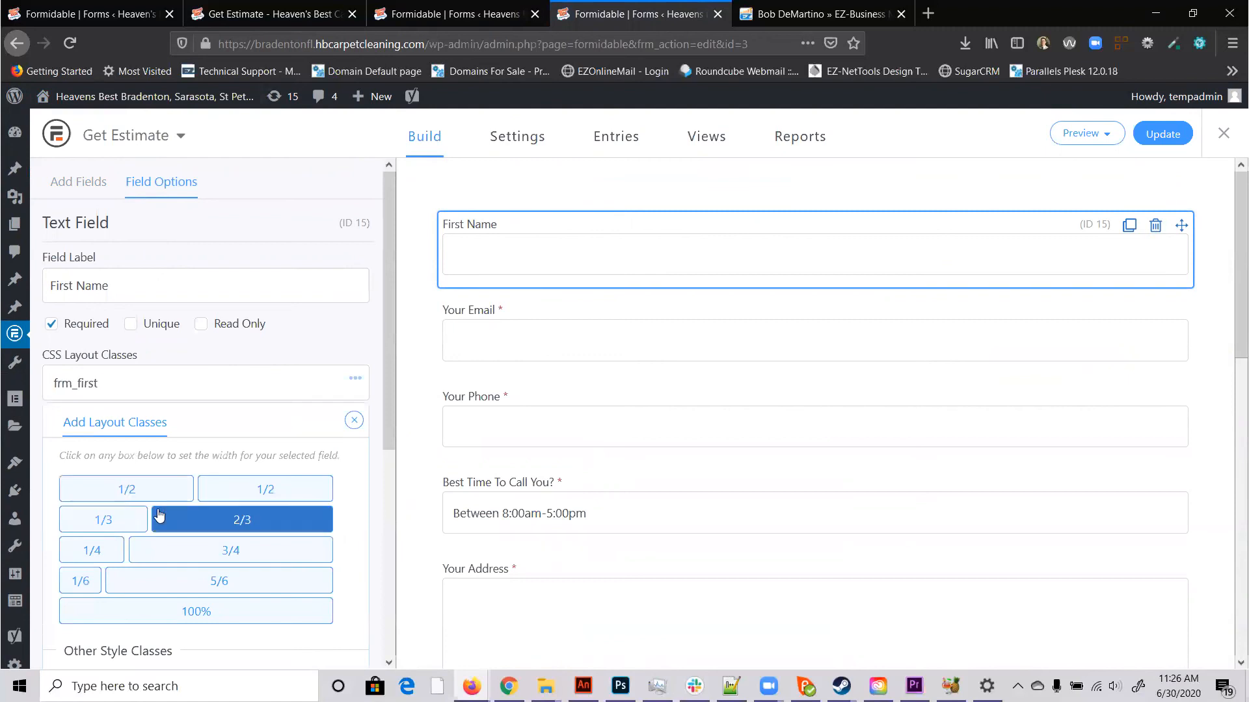
{"action": "left_click", "coordinate": [150, 491]}
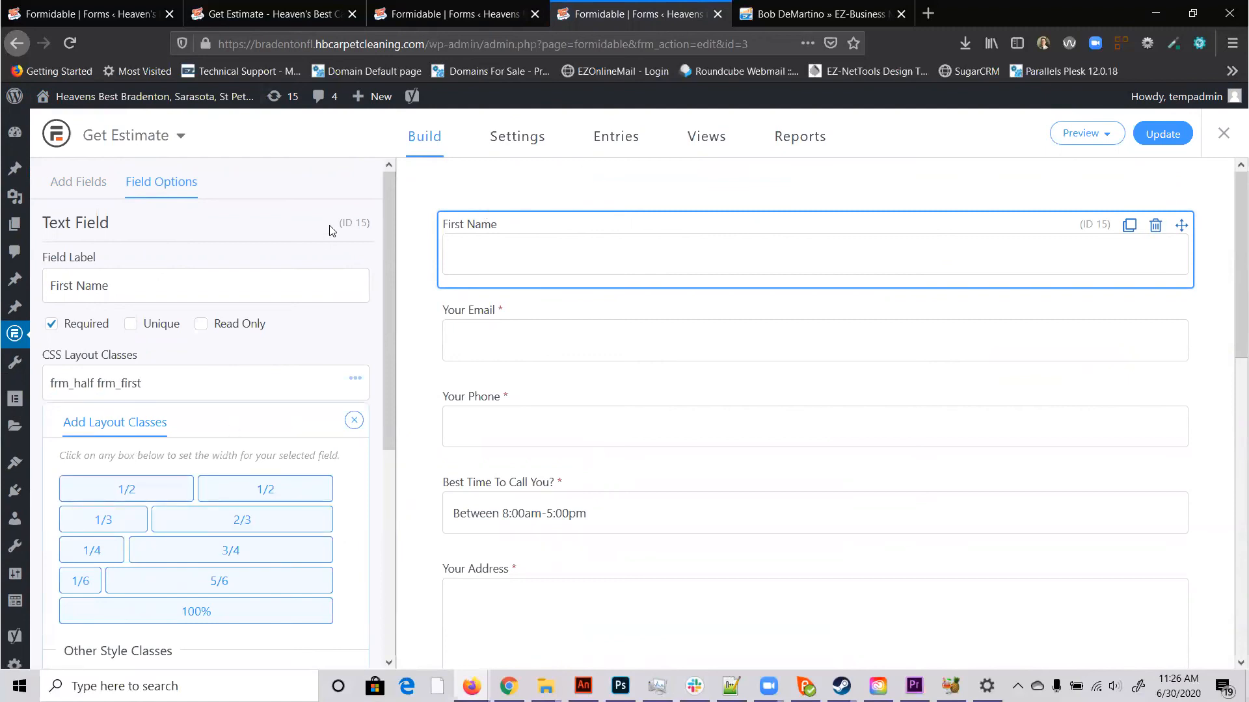
Step: Add a text field below First Name, label it Last Name and give it the half-width layout class frm_half
{"action": "left_click", "coordinate": [65, 185]}
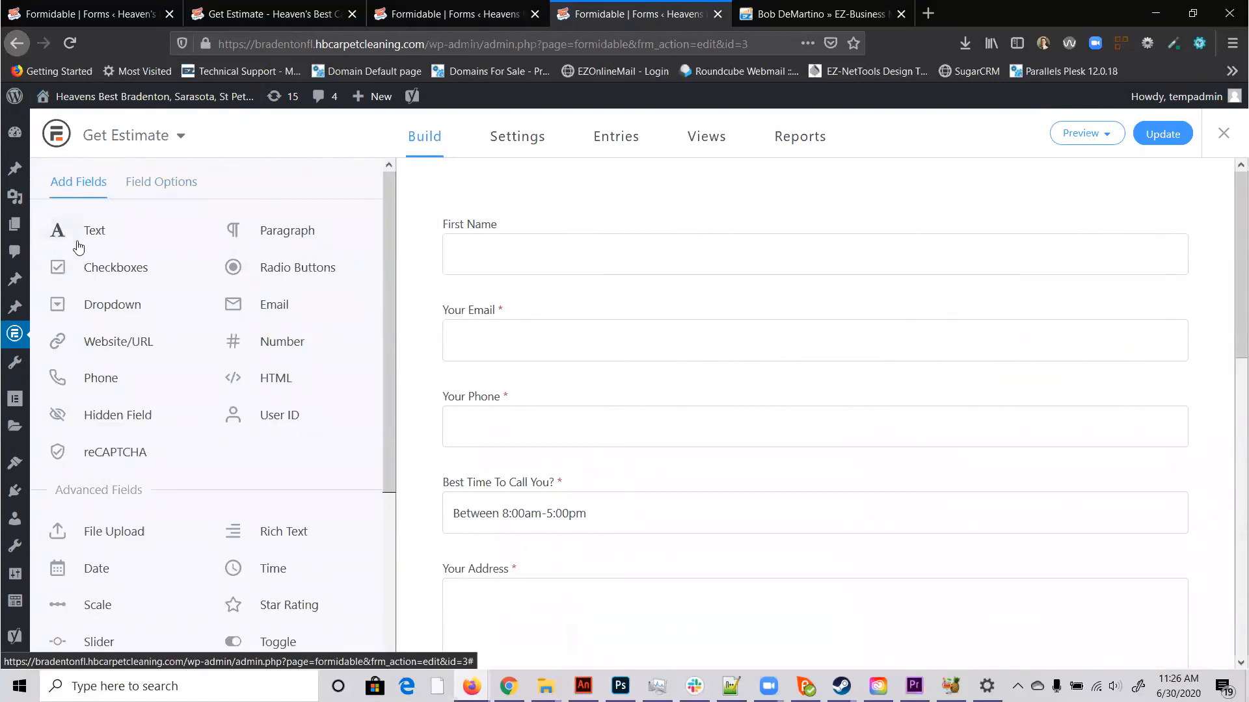
{"action": "left_click_drag", "start_coordinate": [153, 235], "coordinate": [538, 296]}
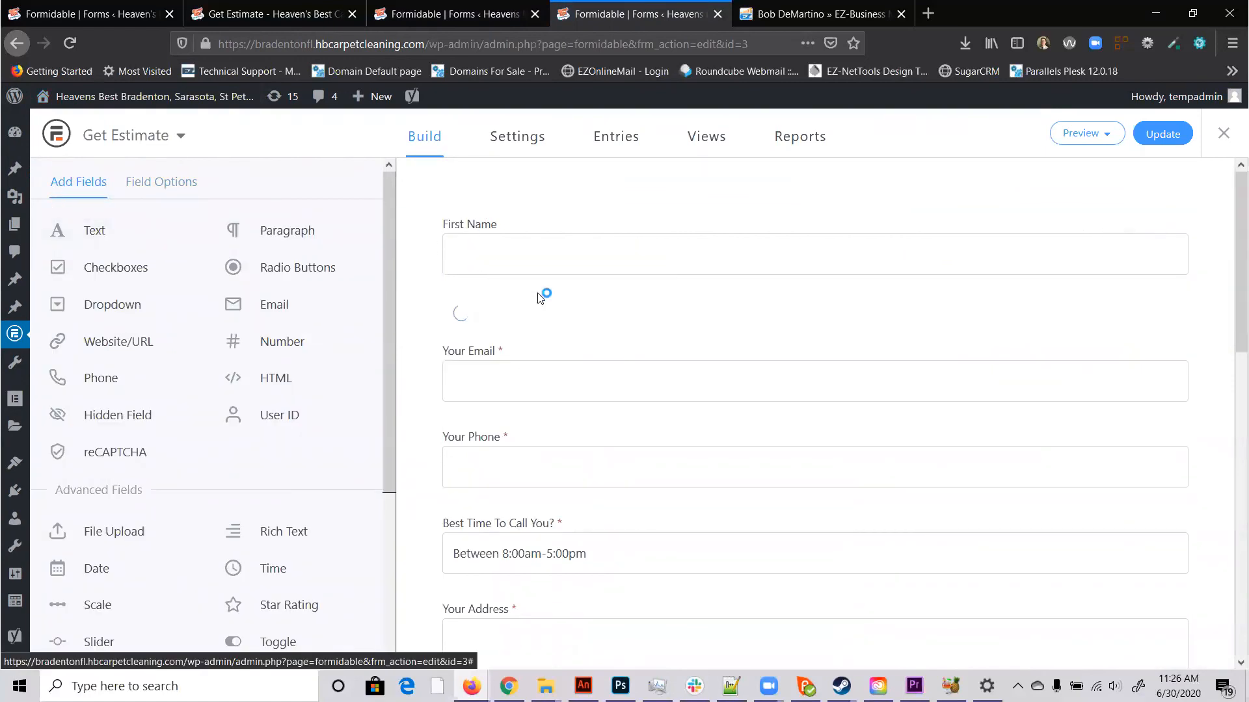
{"action": "left_click", "coordinate": [472, 312]}
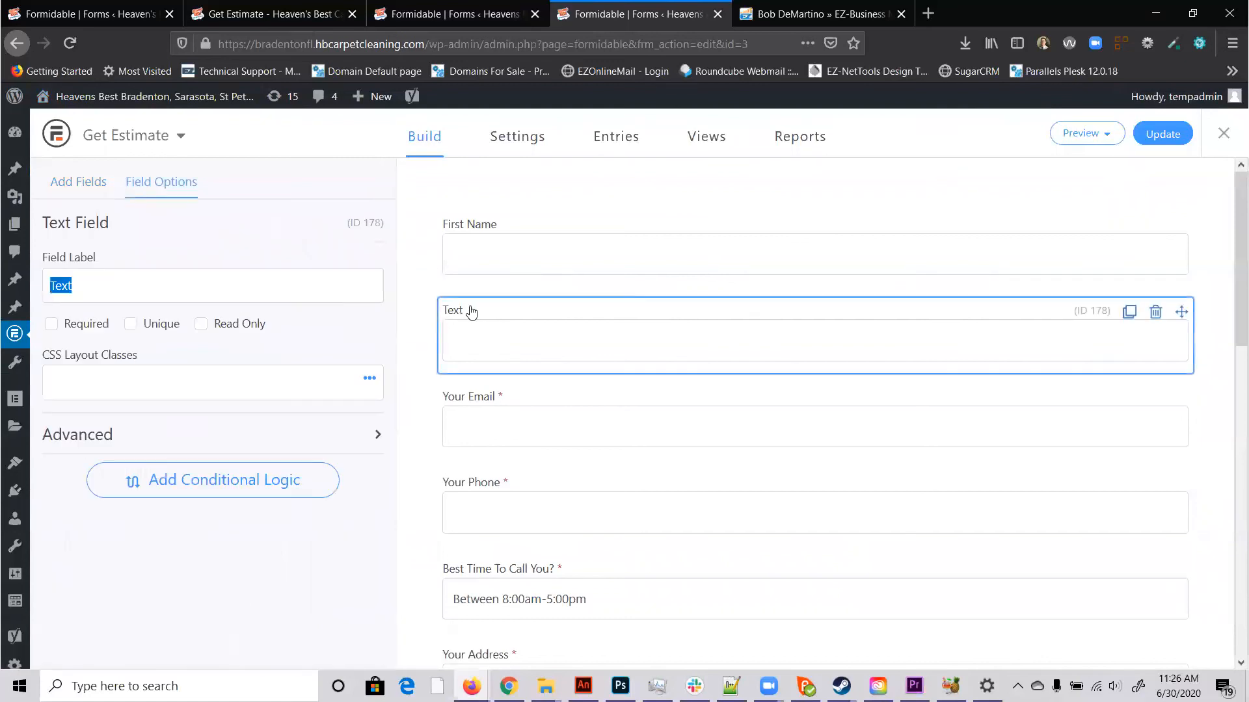
{"action": "type", "text": "Last Name"}
{"action": "left_click", "coordinate": [133, 394]}
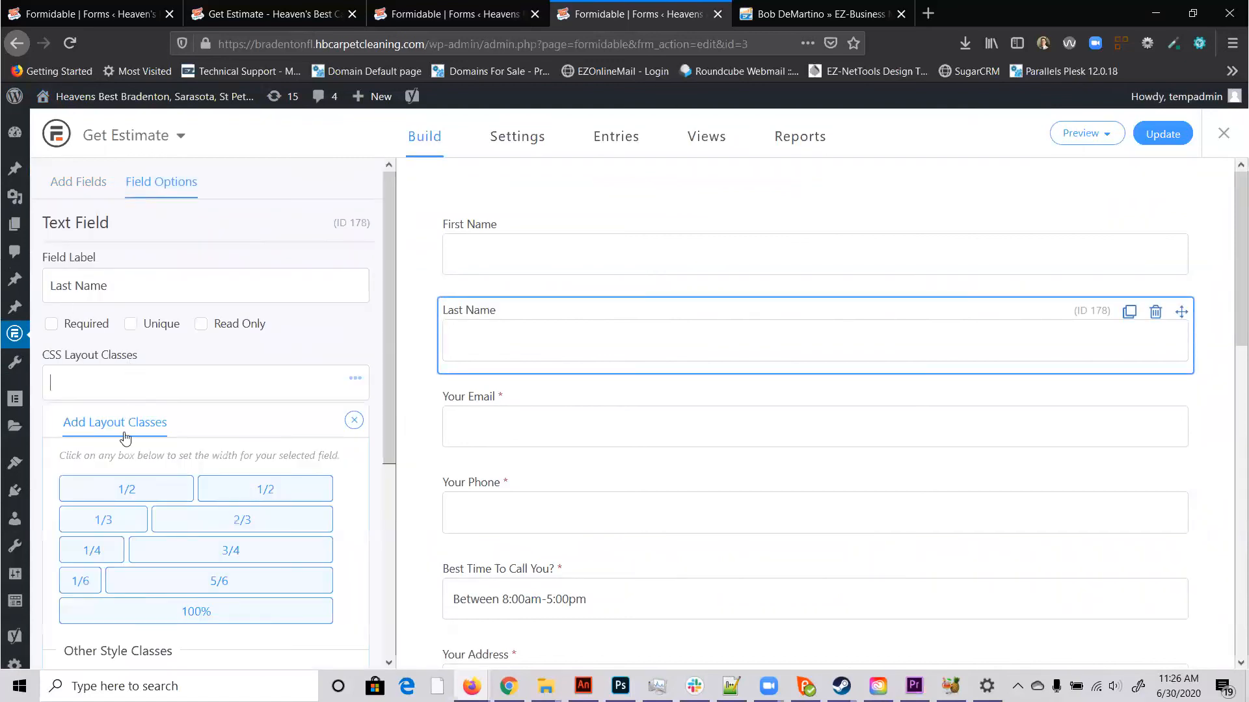
{"action": "left_click", "coordinate": [127, 489]}
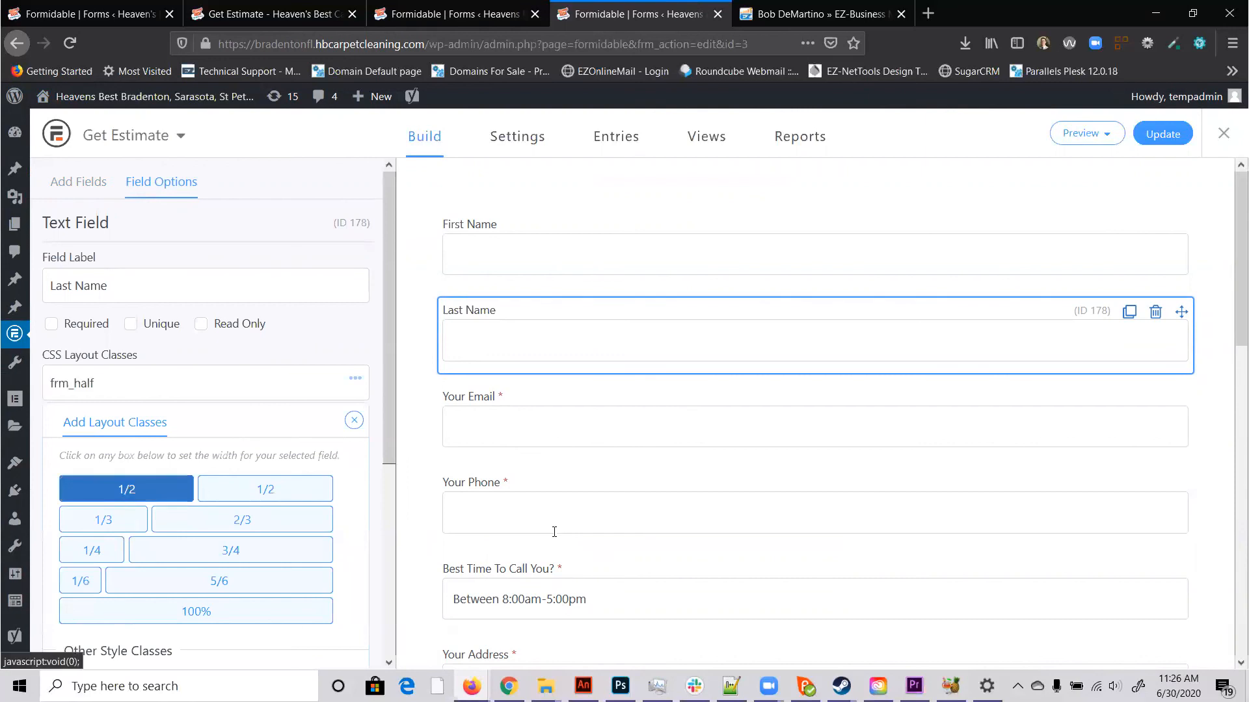
Step: Replace the Your Email field's layout classes with frm_half frm_first
{"action": "left_click", "coordinate": [533, 409]}
{"action": "left_click_drag", "start_coordinate": [117, 439], "coordinate": [7, 415]}
{"action": "key", "text": "BackSpace"}
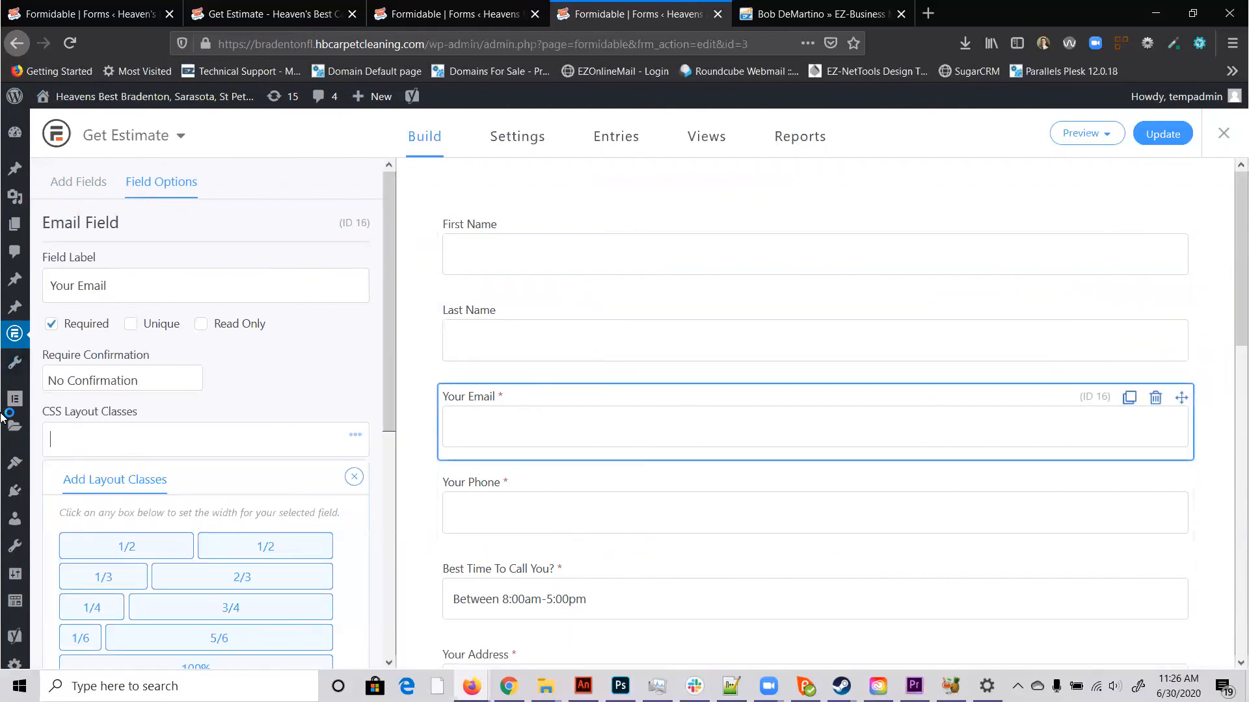
{"action": "left_click", "coordinate": [147, 546]}
{"action": "scroll", "coordinate": [156, 457], "scroll_direction": "down", "scroll_amount": 3}
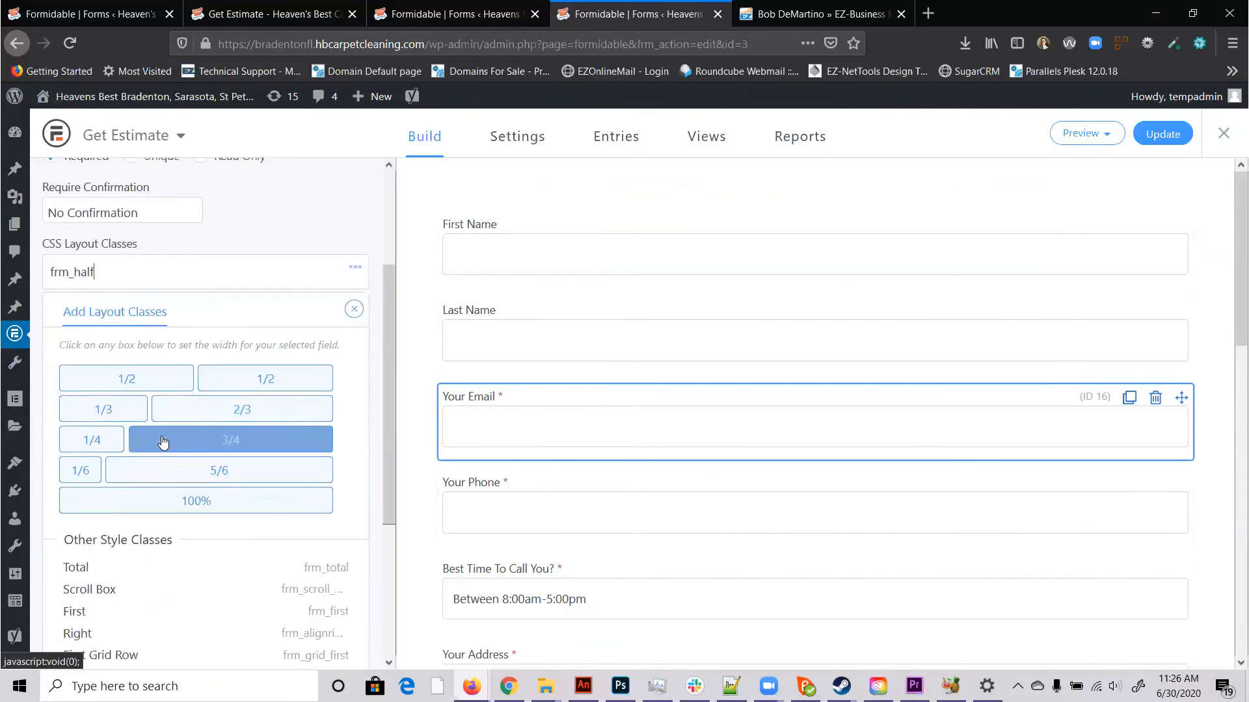
{"action": "left_click", "coordinate": [88, 613]}
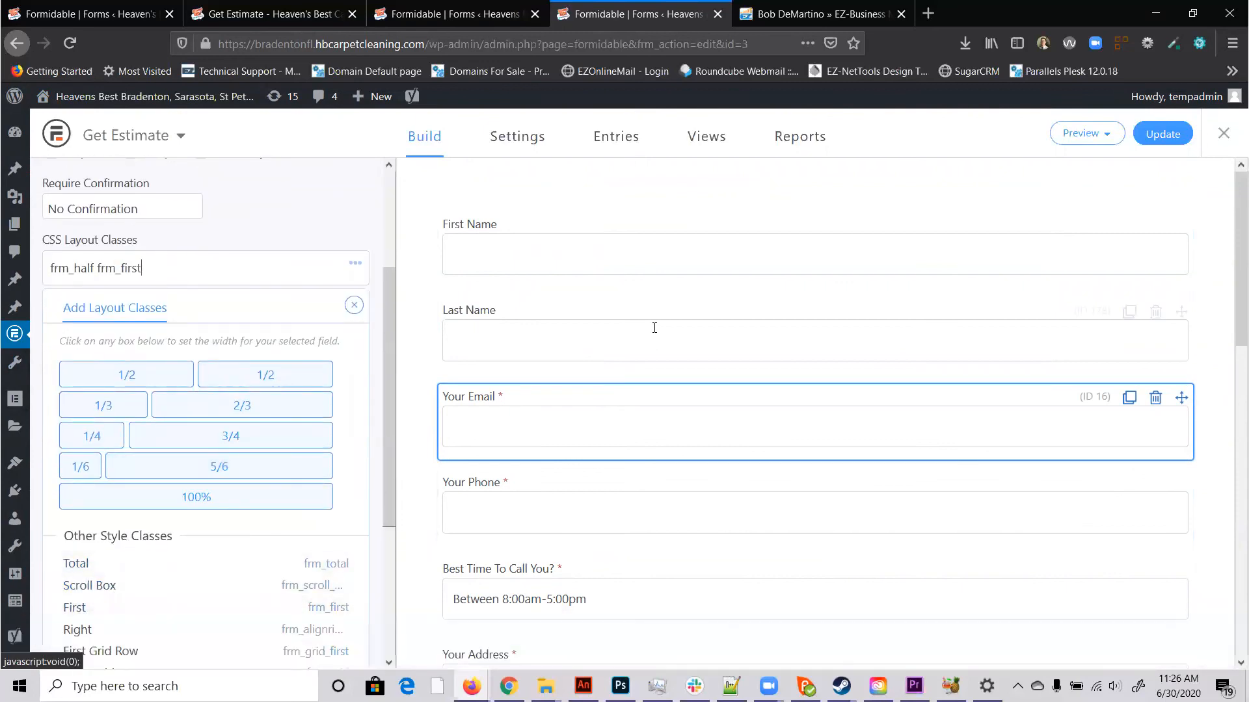
Step: Change the Your Phone field's layout class from frm_third to frm_half and save the form
{"action": "left_click", "coordinate": [545, 493]}
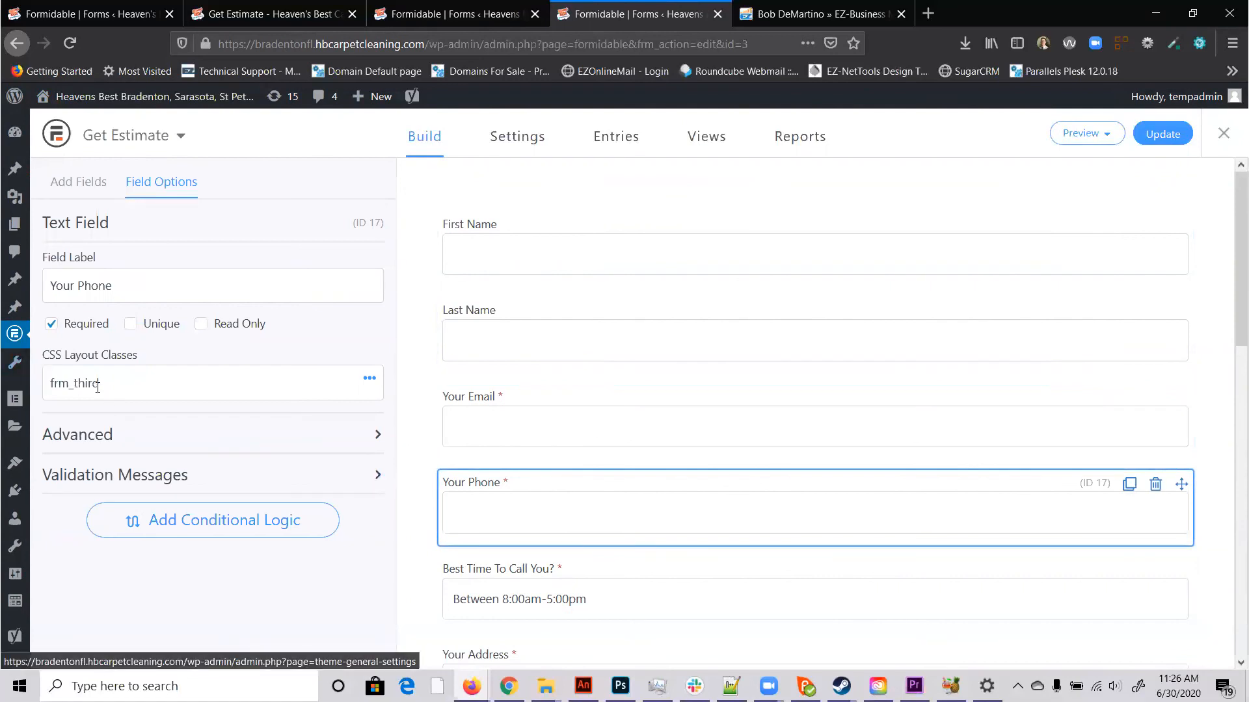
{"action": "left_click_drag", "start_coordinate": [99, 386], "coordinate": [3, 380]}
{"action": "key", "text": "BackSpace"}
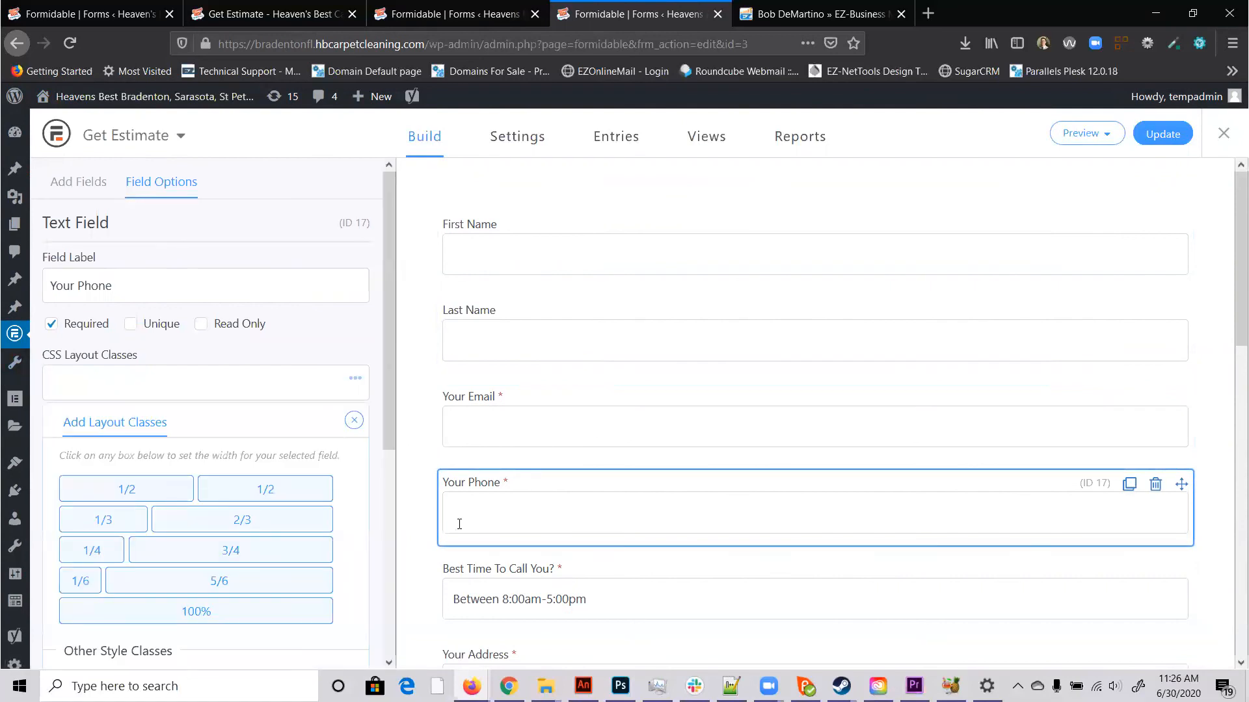
{"action": "left_click", "coordinate": [173, 492]}
{"action": "left_click", "coordinate": [1162, 134]}
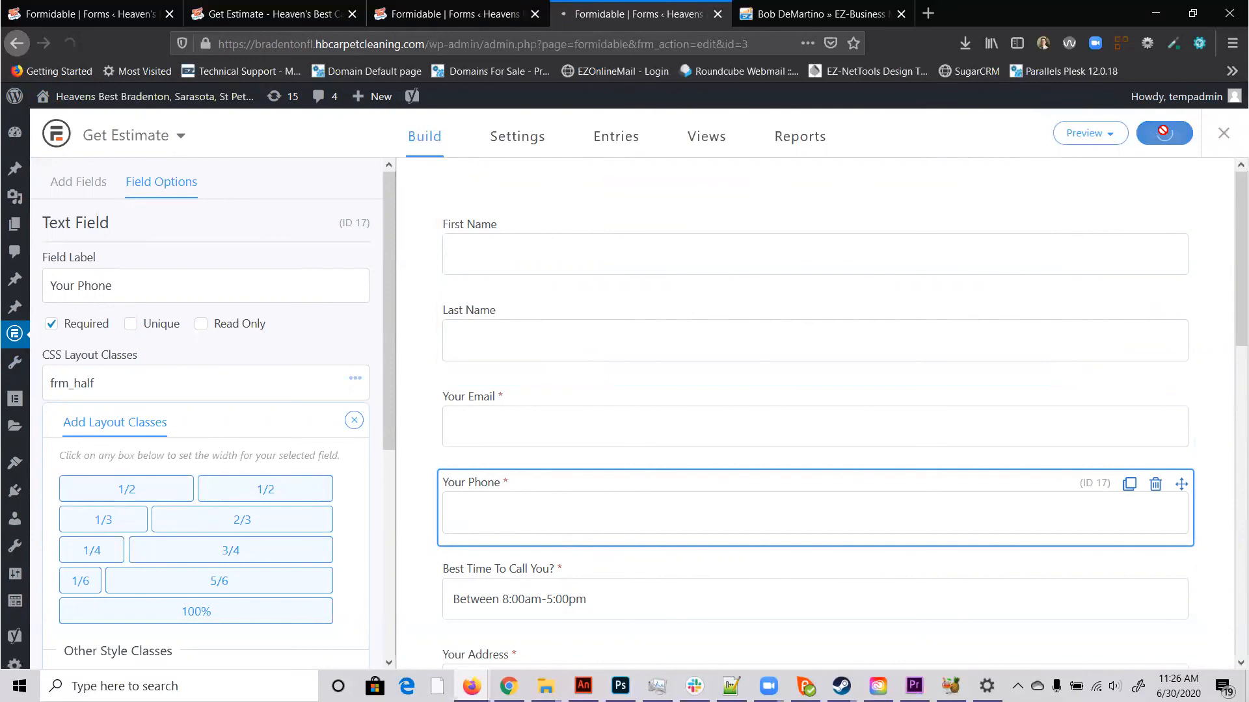
Step: Check the field layout on the live Get A Free Estimate page, and reopen its Formidable form for editing
{"action": "left_click", "coordinate": [149, 99]}
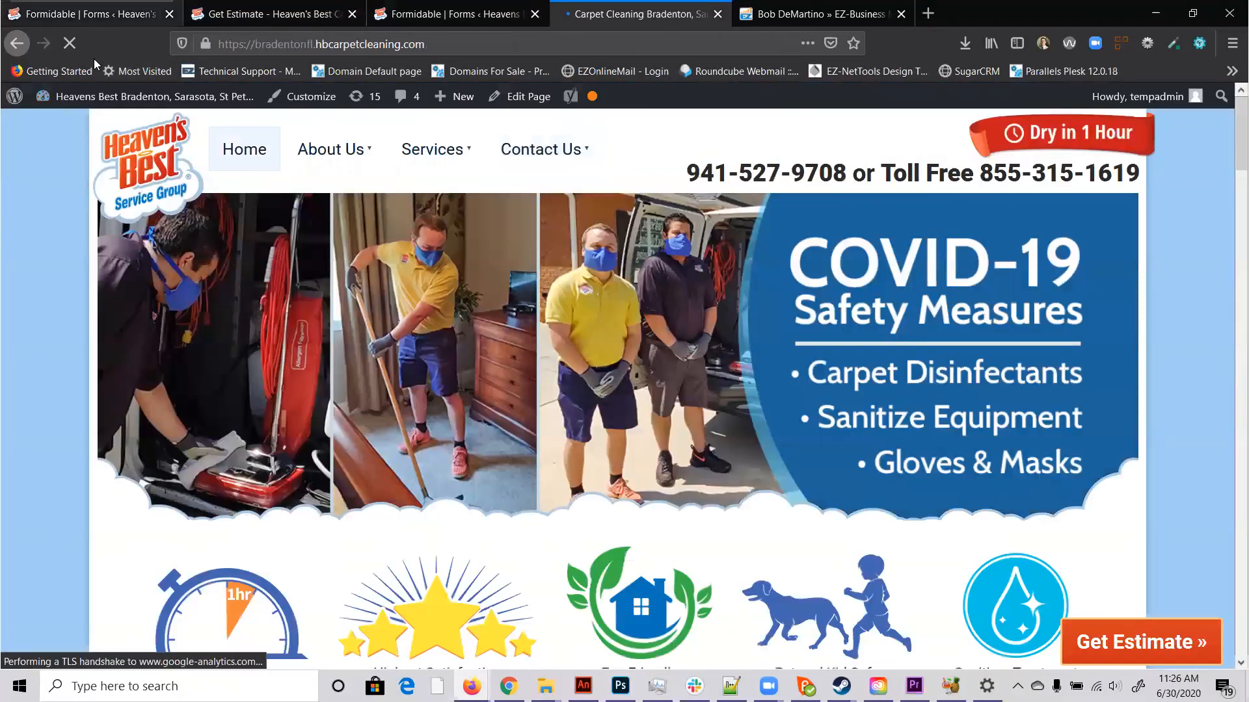
{"action": "left_click", "coordinate": [511, 187]}
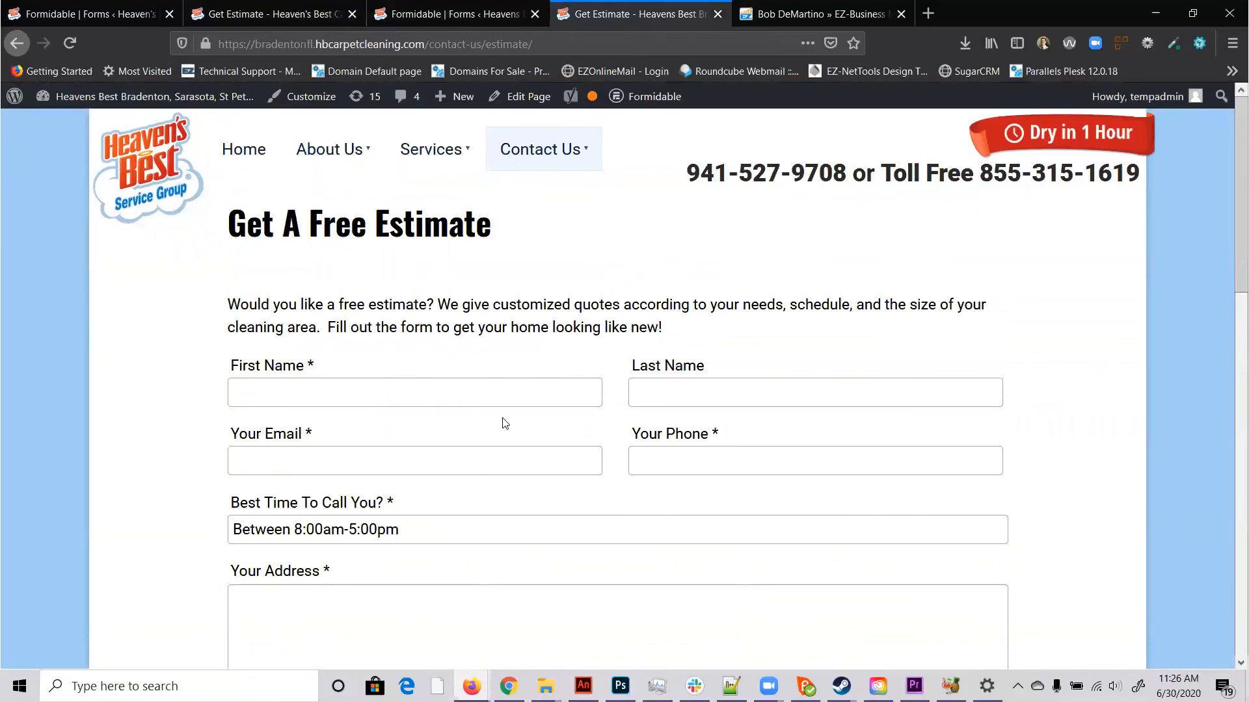
{"action": "scroll", "coordinate": [505, 424], "scroll_direction": "down", "scroll_amount": 3}
{"action": "left_click", "coordinate": [334, 491]}
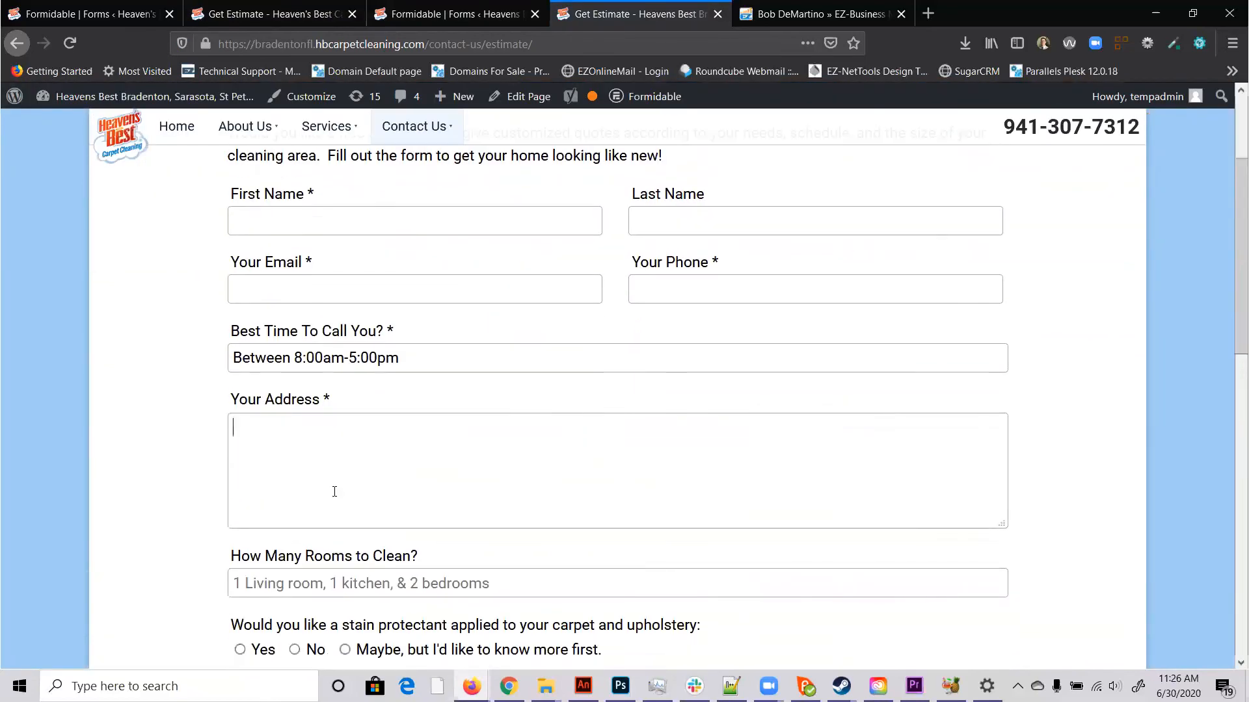
{"action": "mouse_move", "coordinate": [641, 97]}
{"action": "left_click", "coordinate": [635, 127]}
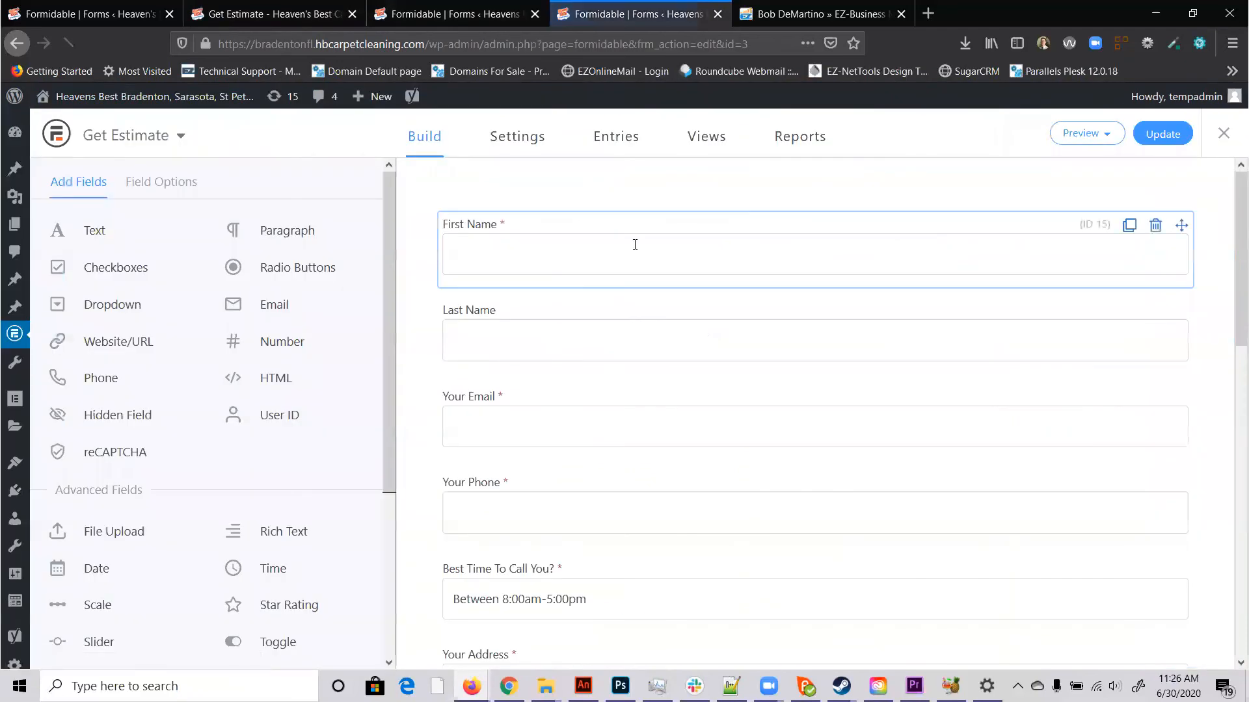
Step: Insert an advanced Address field between Best Time To Call You? and the Your Address paragraph field
{"action": "scroll", "coordinate": [601, 333], "scroll_direction": "down", "scroll_amount": 4}
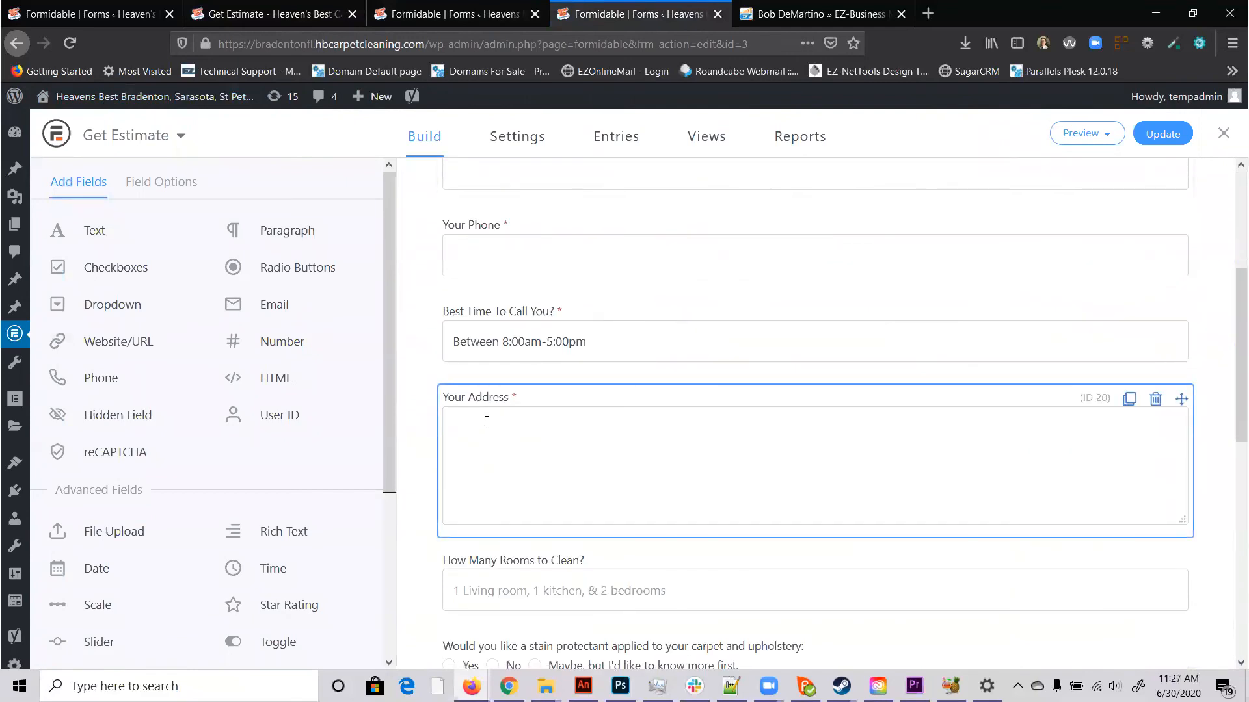
{"action": "left_click", "coordinate": [487, 421]}
{"action": "left_click", "coordinate": [77, 185]}
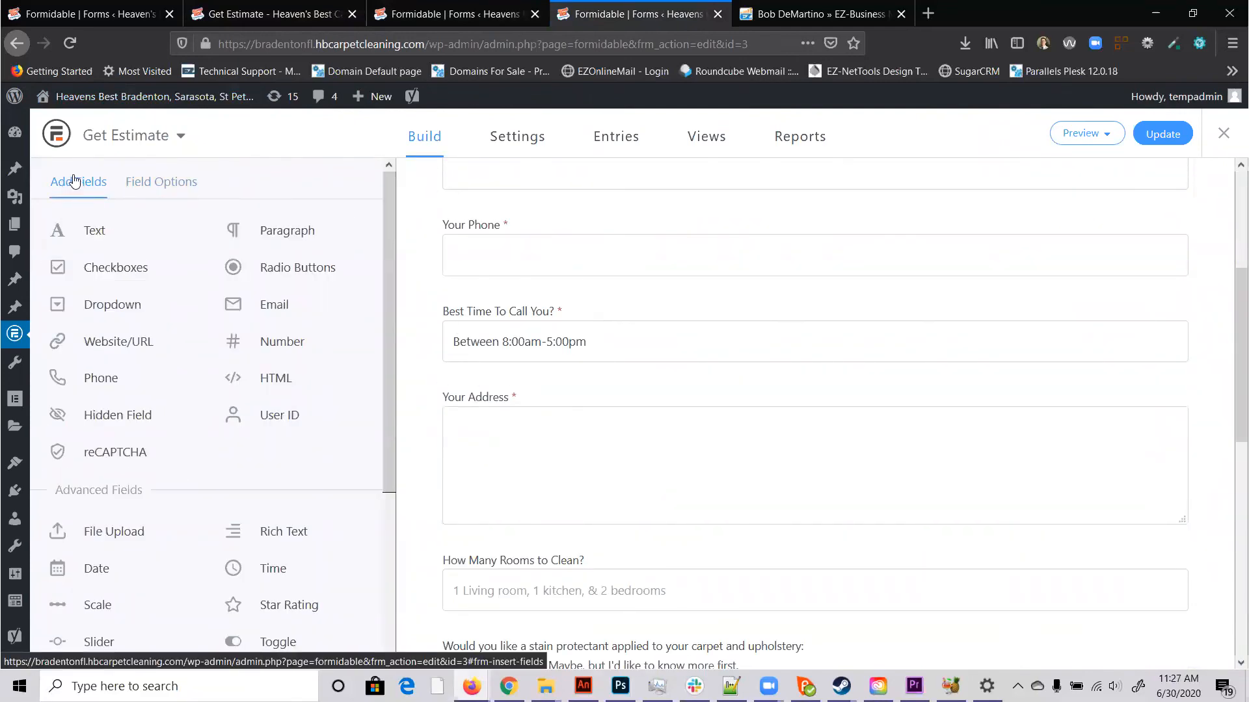
{"action": "scroll", "coordinate": [293, 338], "scroll_direction": "down", "scroll_amount": 4}
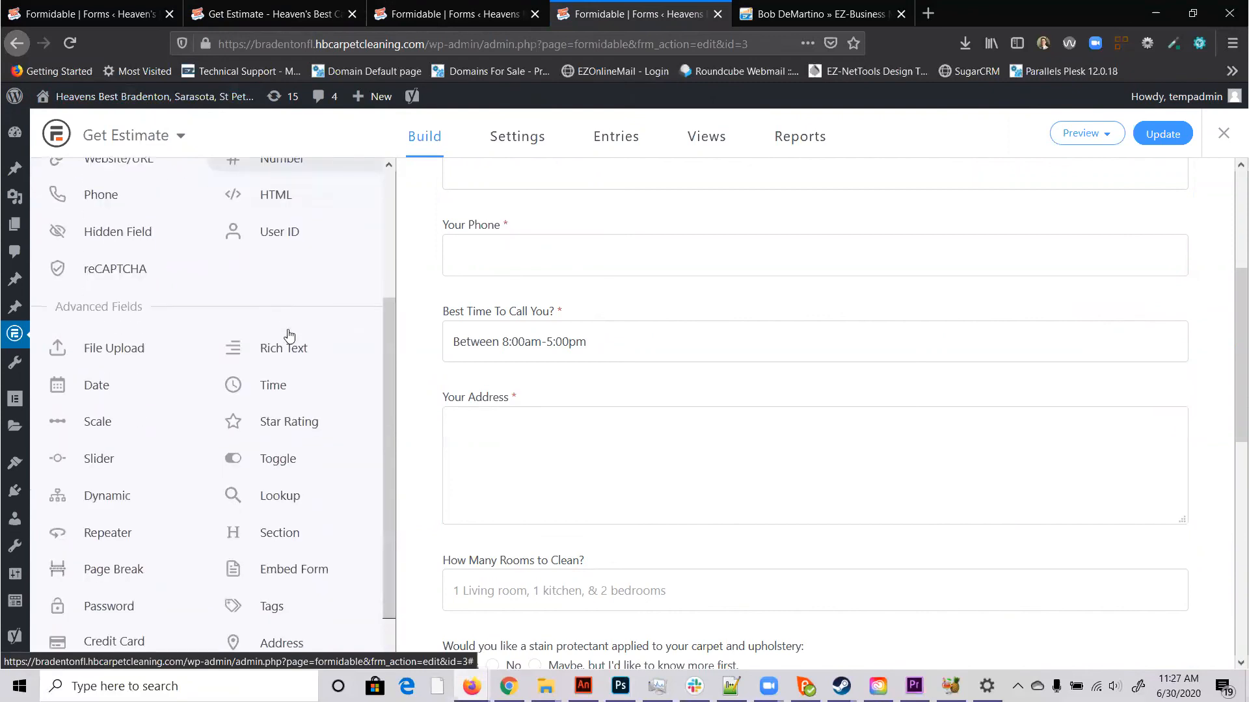
{"action": "left_click_drag", "start_coordinate": [265, 591], "coordinate": [628, 384]}
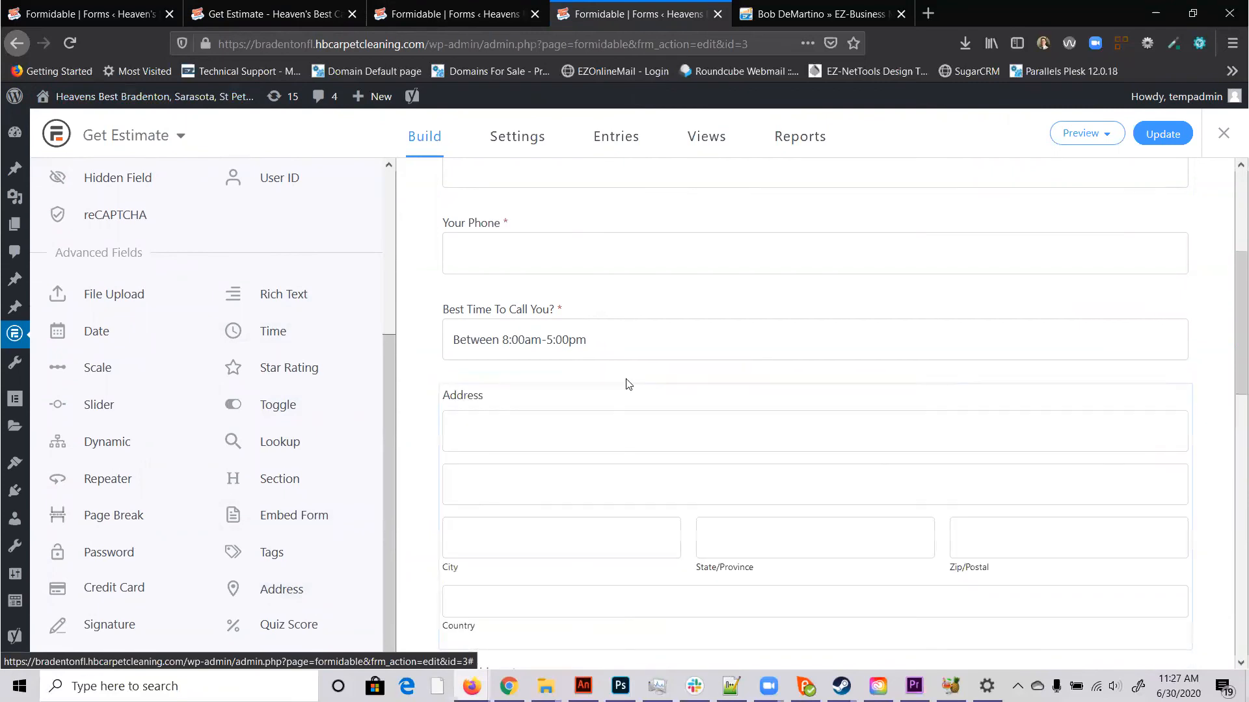
Step: Delete the old Your Address paragraph field along with its associated data
{"action": "scroll", "coordinate": [618, 388], "scroll_direction": "down", "scroll_amount": 4}
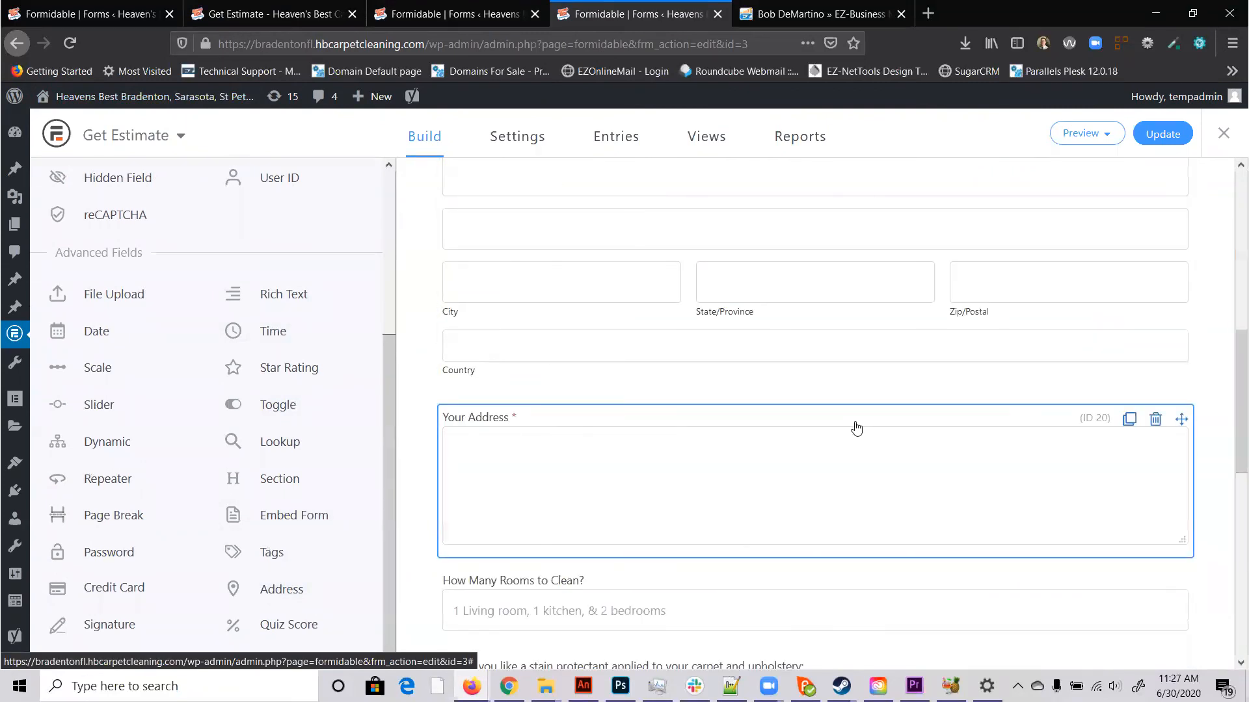
{"action": "left_click", "coordinate": [1156, 423]}
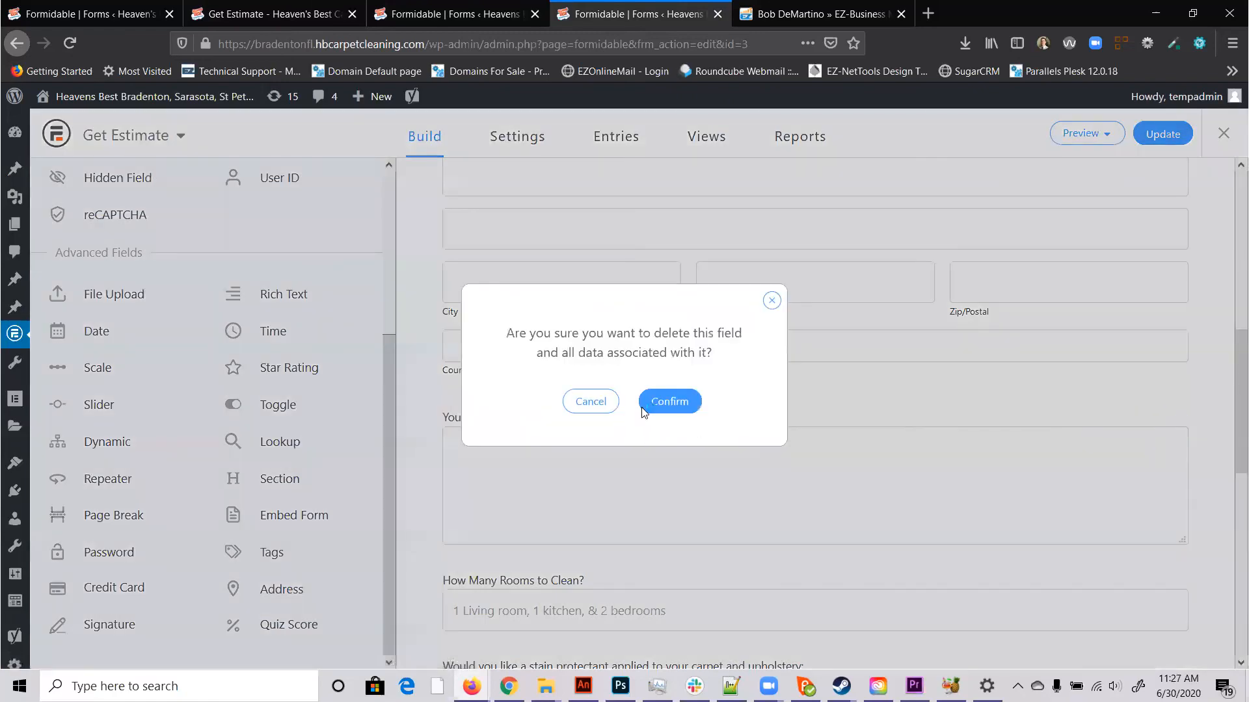
{"action": "left_click", "coordinate": [685, 401]}
Step: Set the new Address field's address type to United States
{"action": "scroll", "coordinate": [622, 447], "scroll_direction": "up", "scroll_amount": 1}
{"action": "scroll", "coordinate": [566, 397], "scroll_direction": "up", "scroll_amount": 2}
{"action": "left_click", "coordinate": [517, 354]}
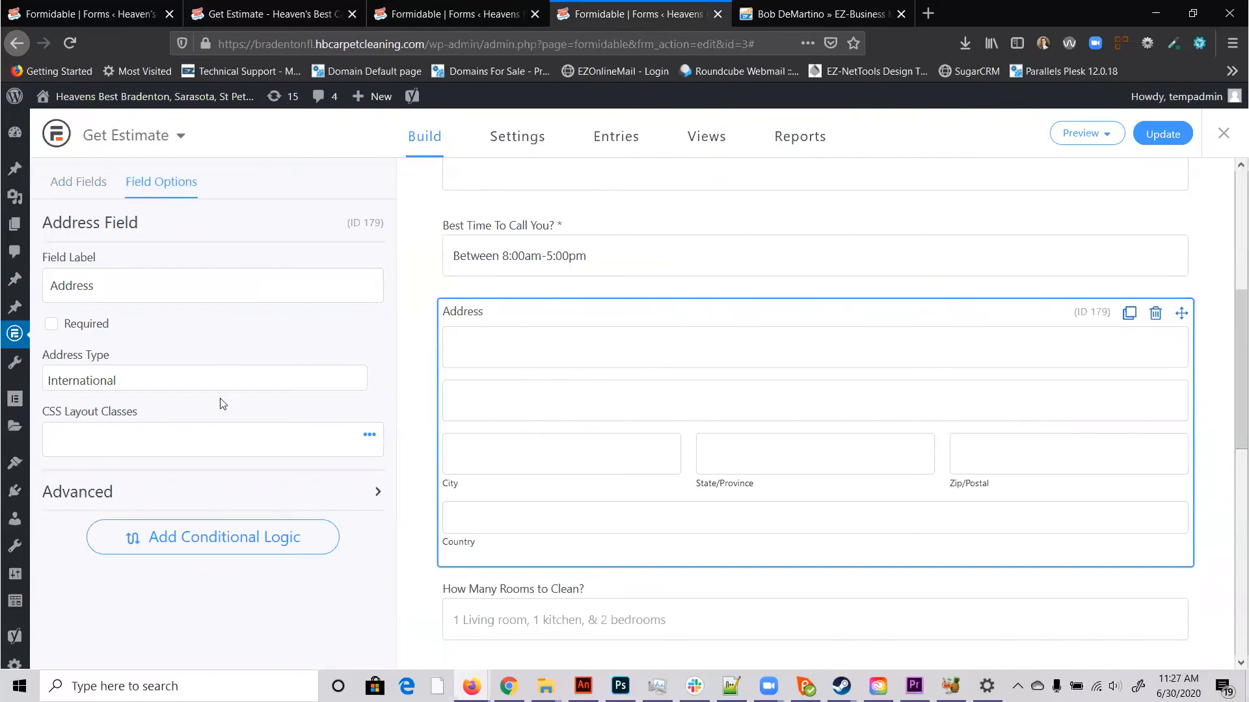
{"action": "left_click", "coordinate": [183, 381]}
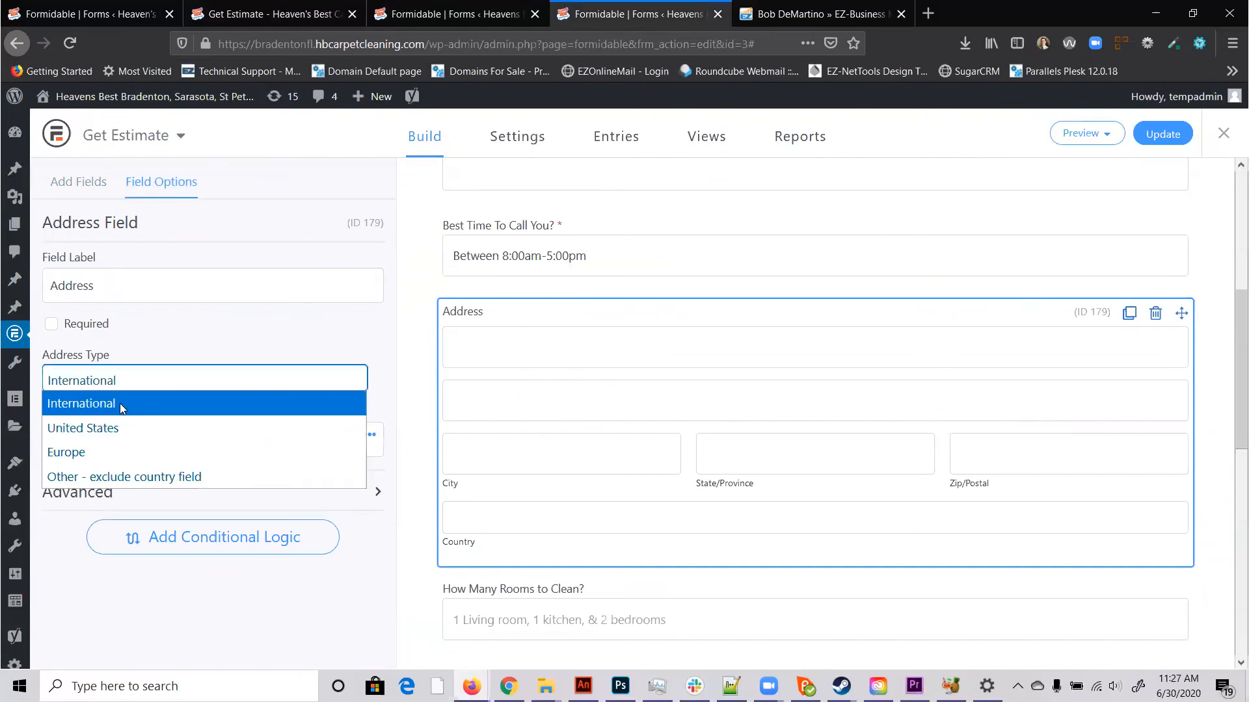
{"action": "left_click", "coordinate": [123, 427]}
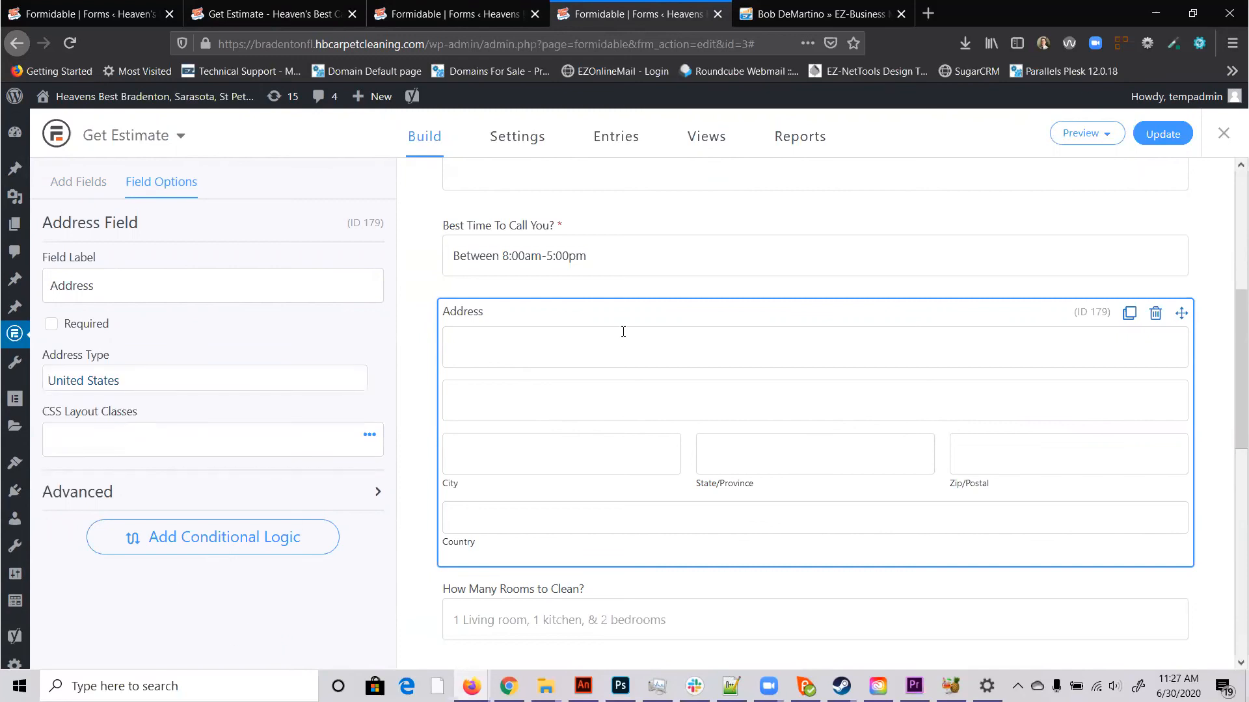
{"action": "left_click", "coordinate": [530, 318]}
{"action": "left_click", "coordinate": [560, 347]}
{"action": "left_click", "coordinate": [168, 381]}
{"action": "left_click", "coordinate": [178, 401]}
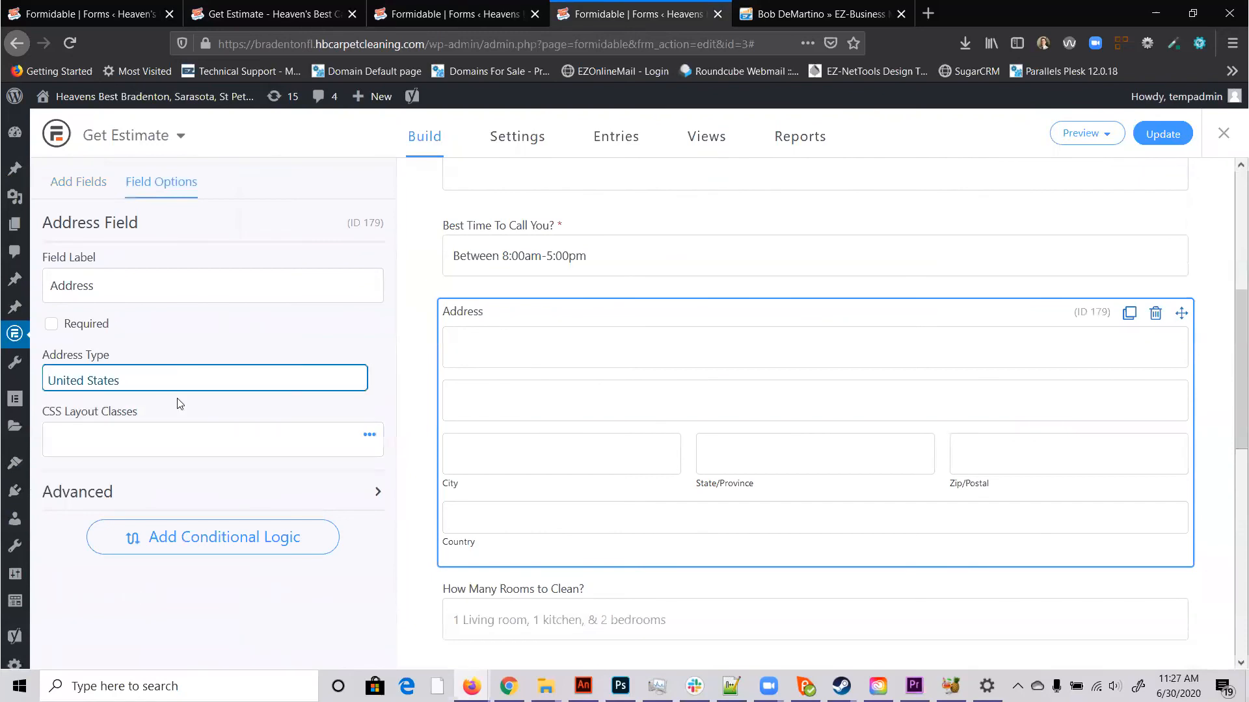
Step: Set the Address field's Line 1 description to "street line 1" and its Line 2 description to "street line 2"
{"action": "left_click", "coordinate": [206, 498]}
{"action": "scroll", "coordinate": [198, 497], "scroll_direction": "down", "scroll_amount": 8}
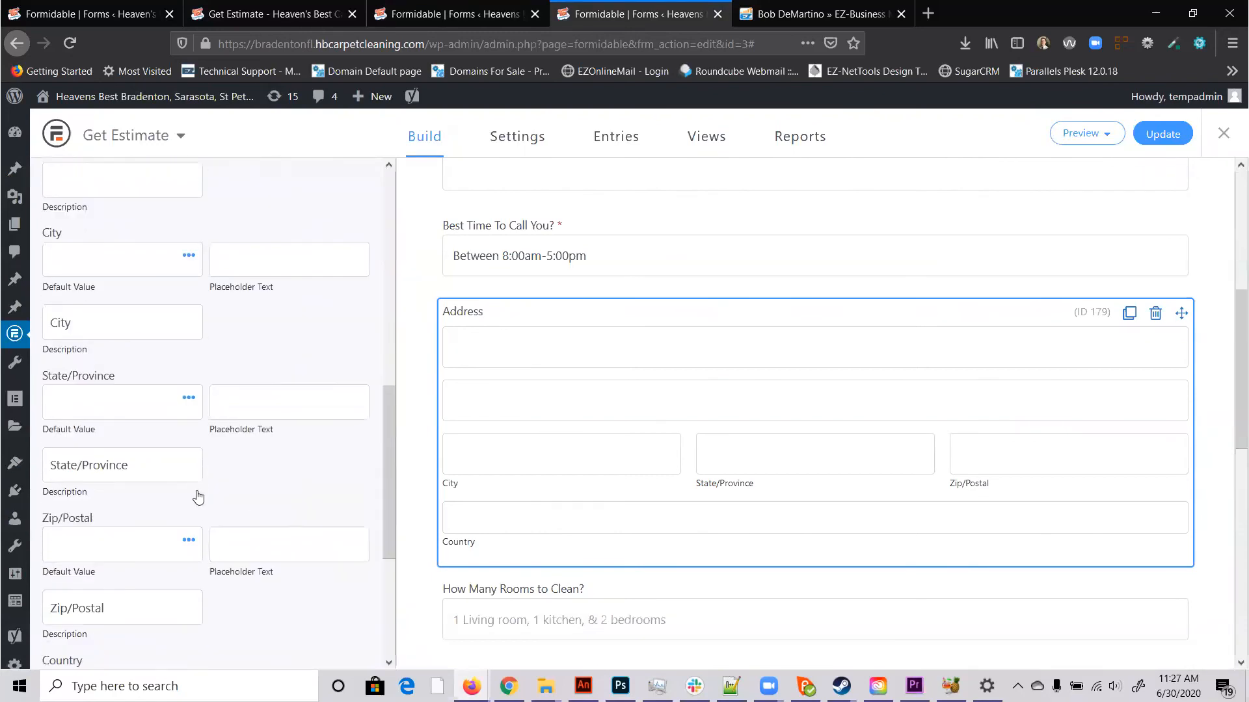
{"action": "scroll", "coordinate": [198, 497], "scroll_direction": "up", "scroll_amount": 6}
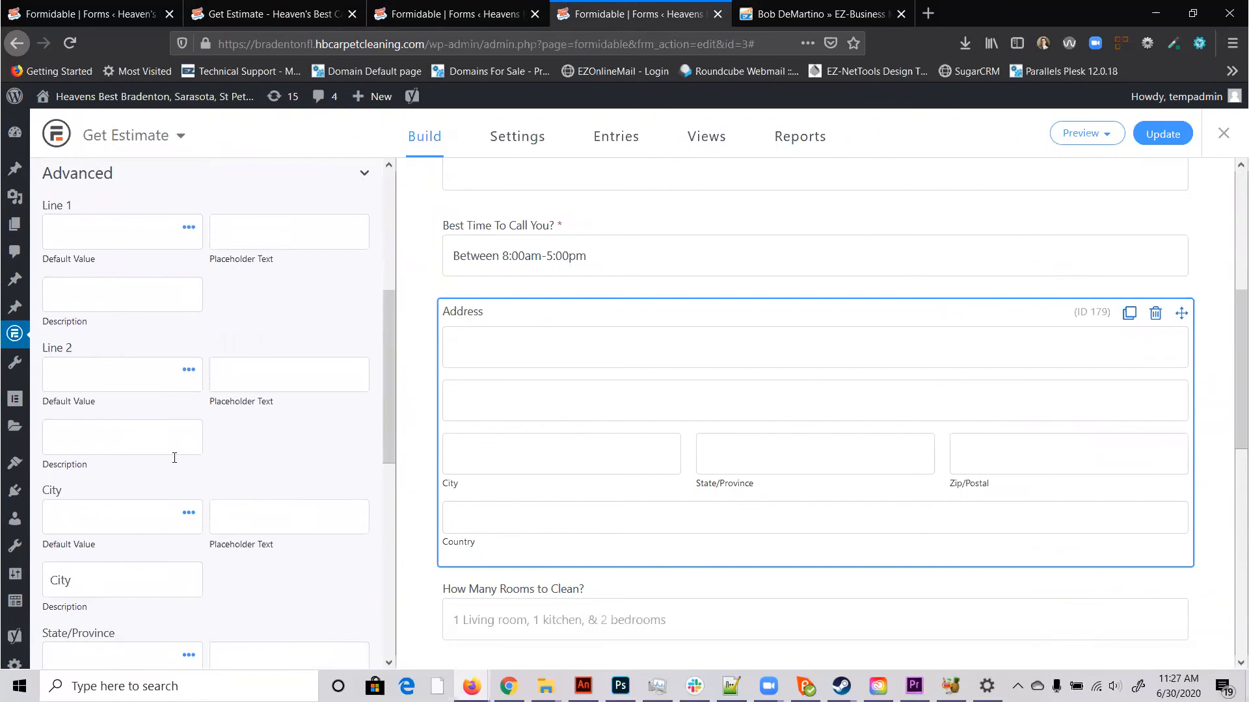
{"action": "left_click", "coordinate": [114, 354]}
{"action": "type", "text": "stre"}
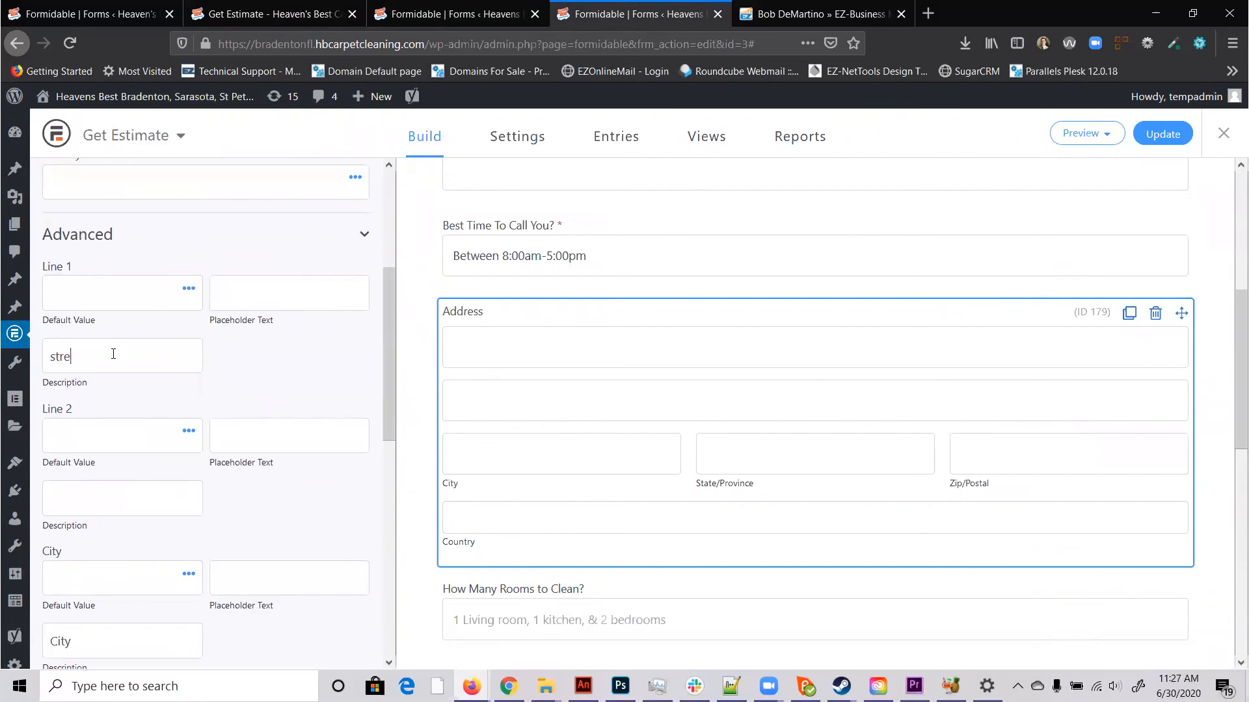
{"action": "type", "text": "ee line q1"}
{"action": "left_click", "coordinate": [88, 497]}
{"action": "type", "text": "street line"}
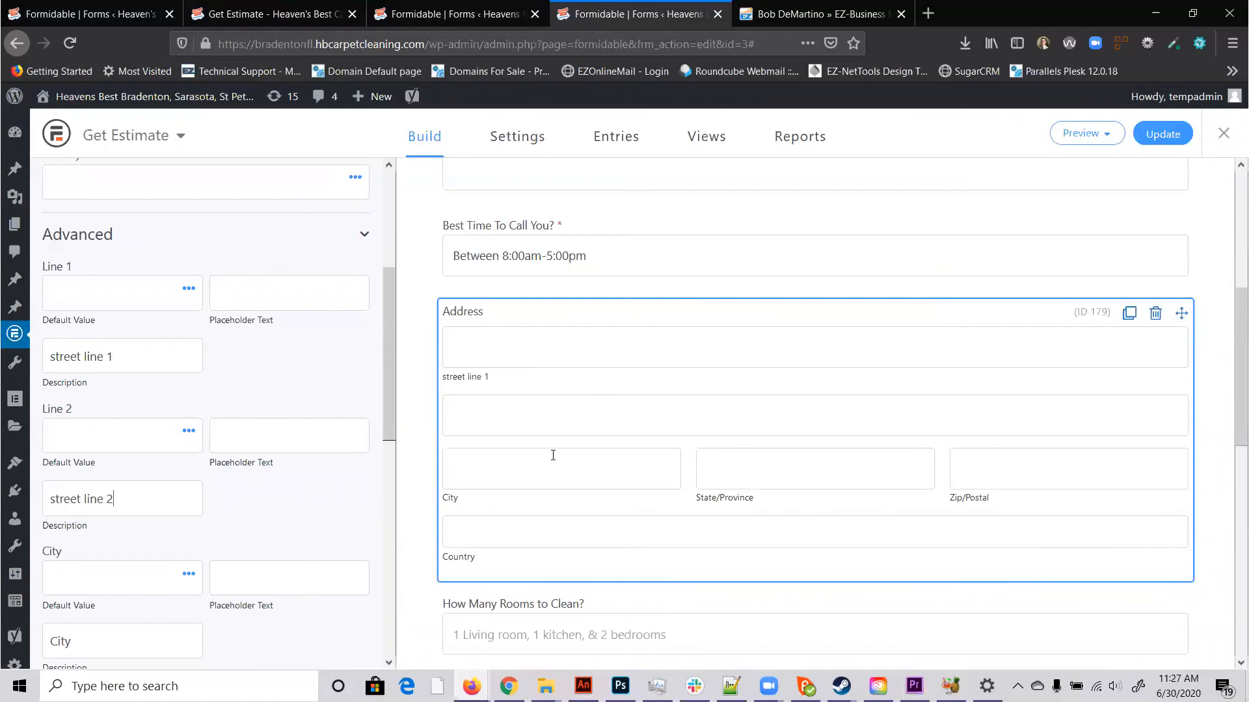
{"action": "left_click", "coordinate": [249, 448]}
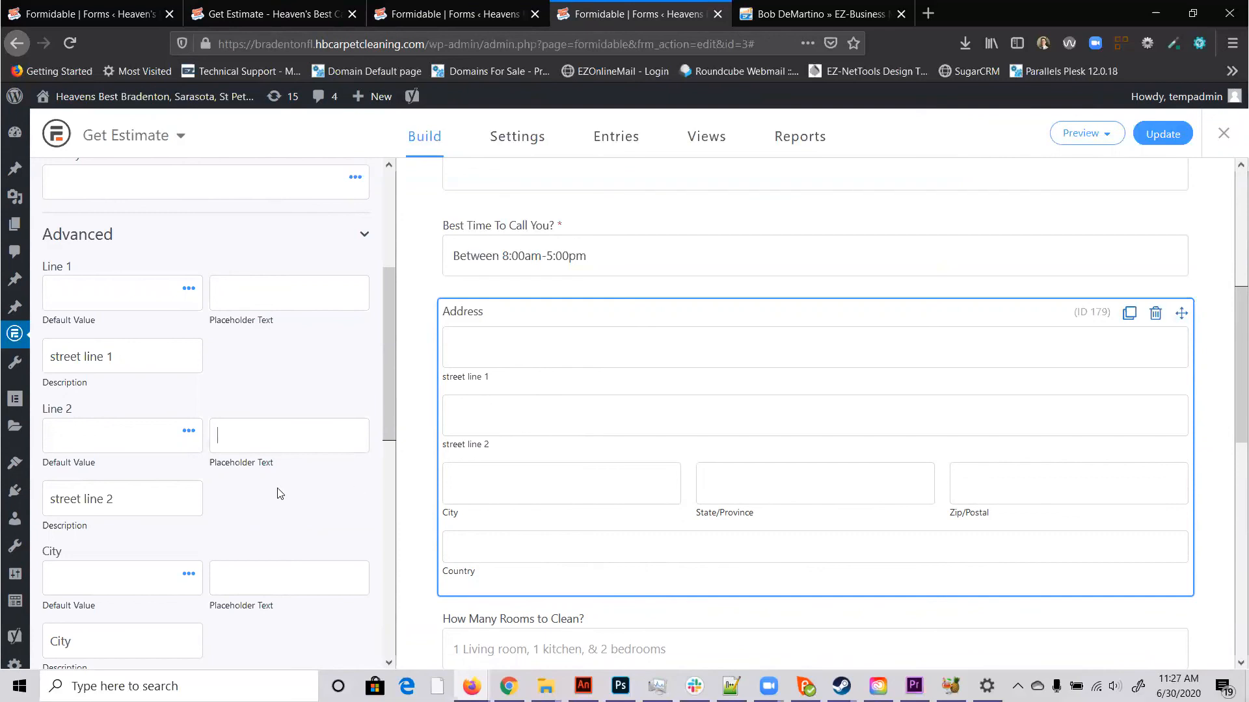
Step: Change the Address field's key to address and save the form
{"action": "scroll", "coordinate": [280, 493], "scroll_direction": "down", "scroll_amount": 9}
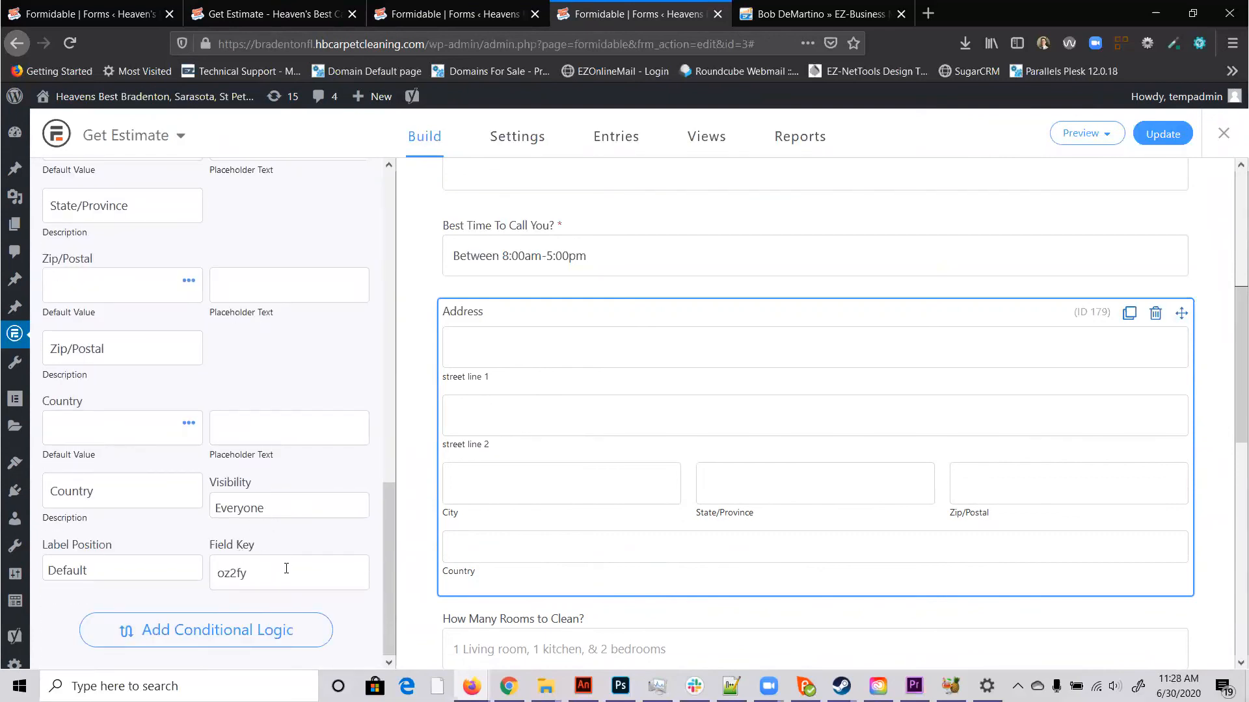
{"action": "double_click", "coordinate": [231, 573]}
{"action": "type", "text": "address"}
{"action": "left_click", "coordinate": [1151, 135]}
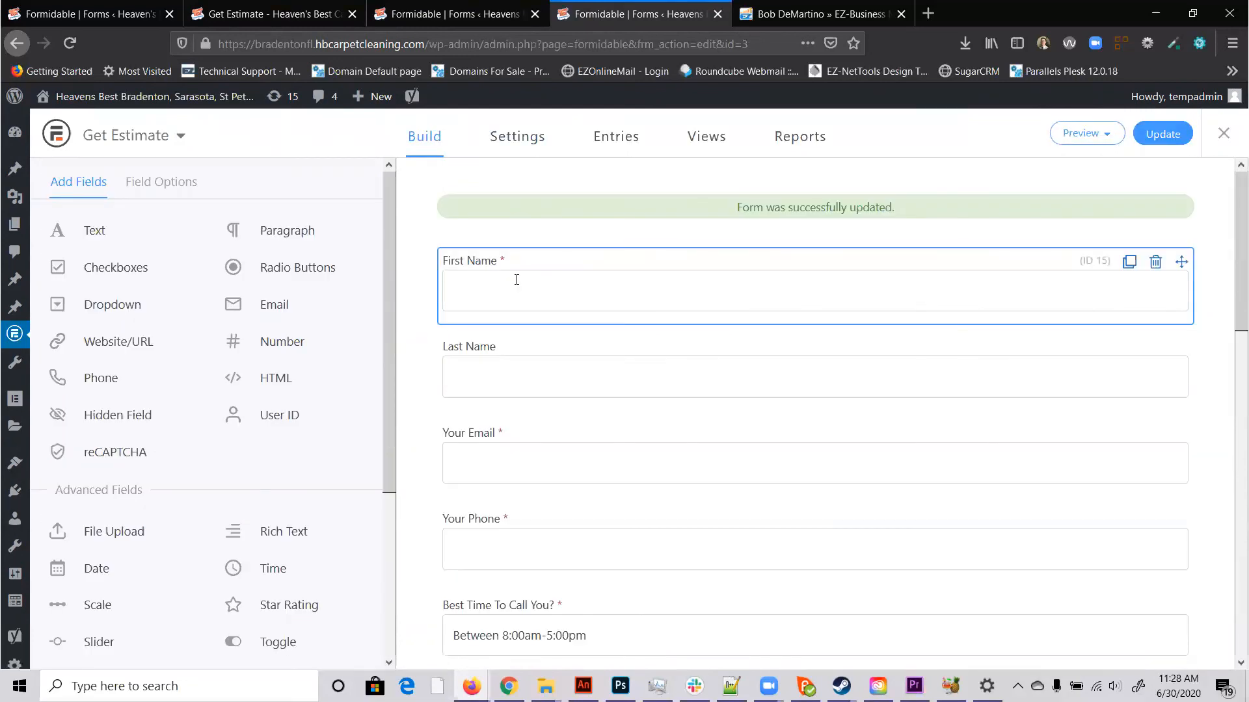
Step: Add a new Send API data action to the Get Estimate form's actions and notifications
{"action": "left_click", "coordinate": [517, 138]}
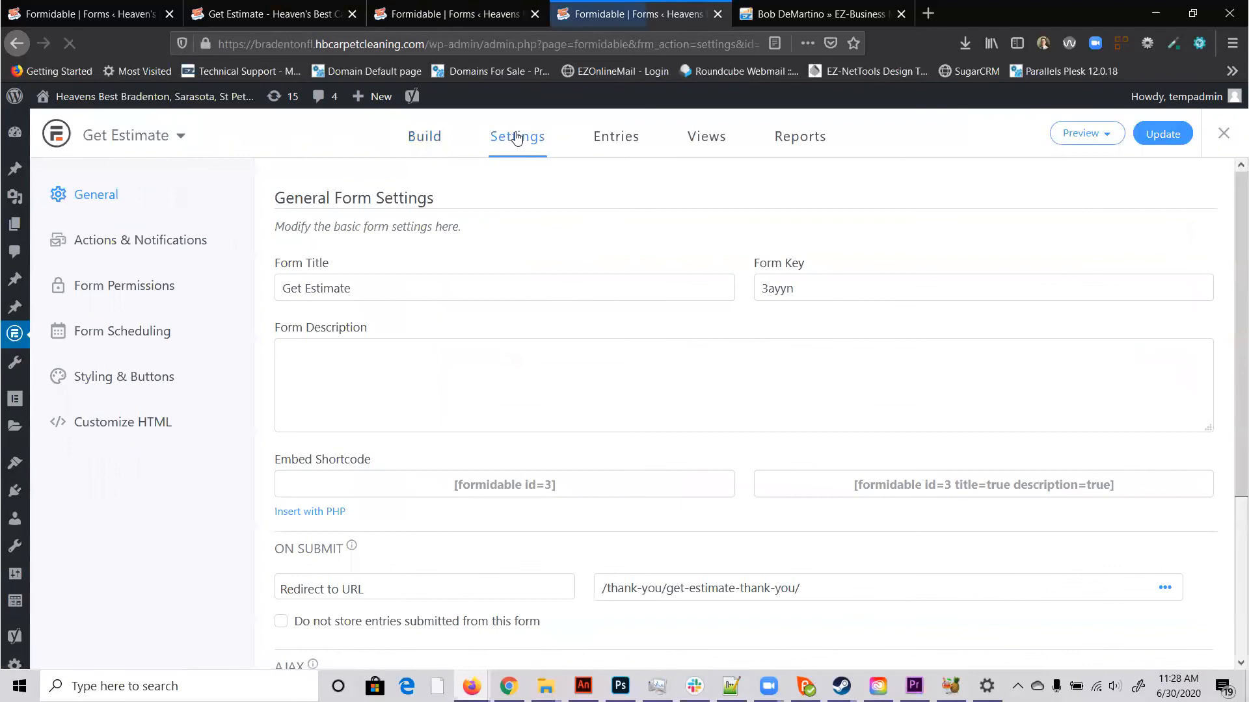
{"action": "left_click", "coordinate": [107, 253]}
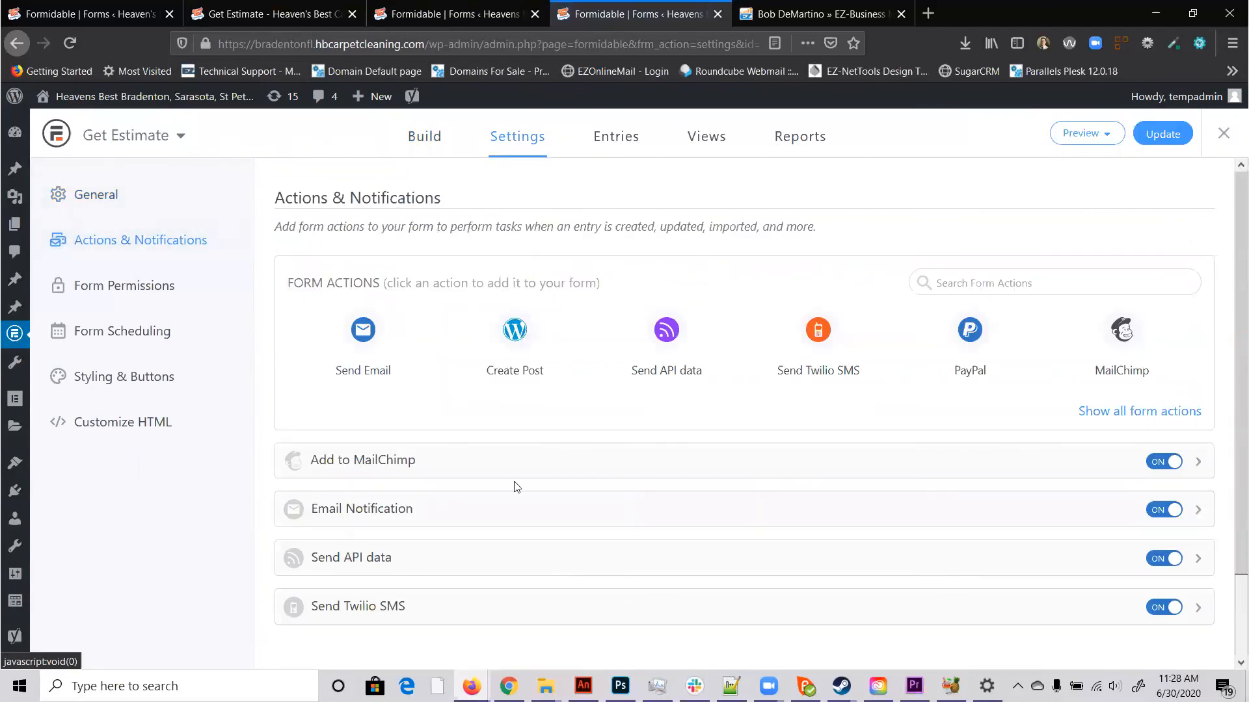
{"action": "left_click", "coordinate": [666, 332]}
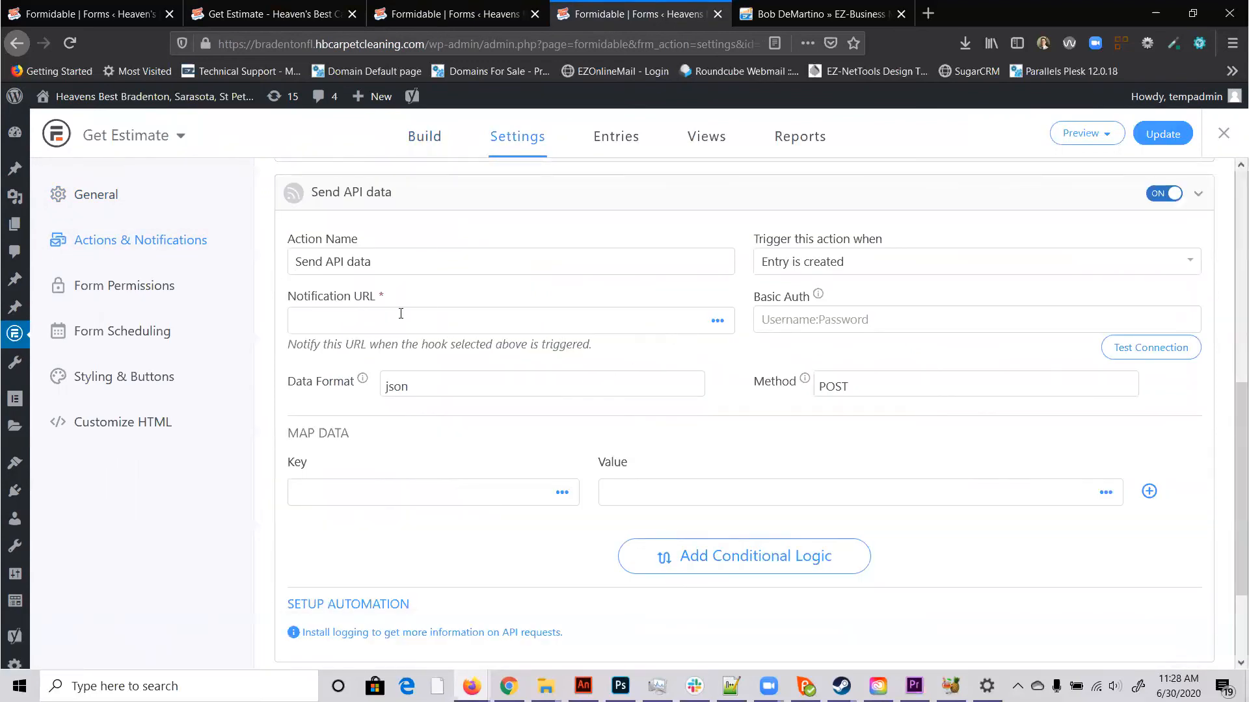
Step: Rename the new Send API data action to "Send data to EZ-Business Manager"
{"action": "left_click_drag", "start_coordinate": [415, 262], "coordinate": [109, 268]}
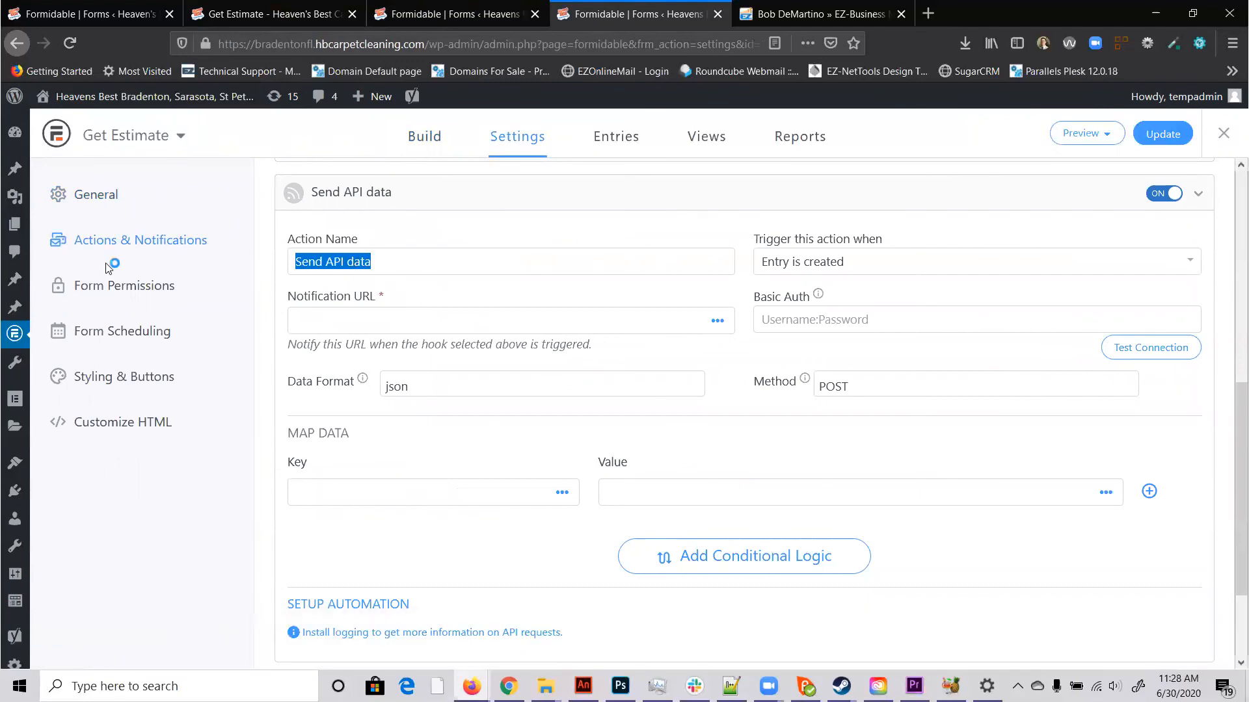
{"action": "type", "text": "Send to"}
{"action": "key", "text": "Down"}
{"action": "key", "text": "Return"}
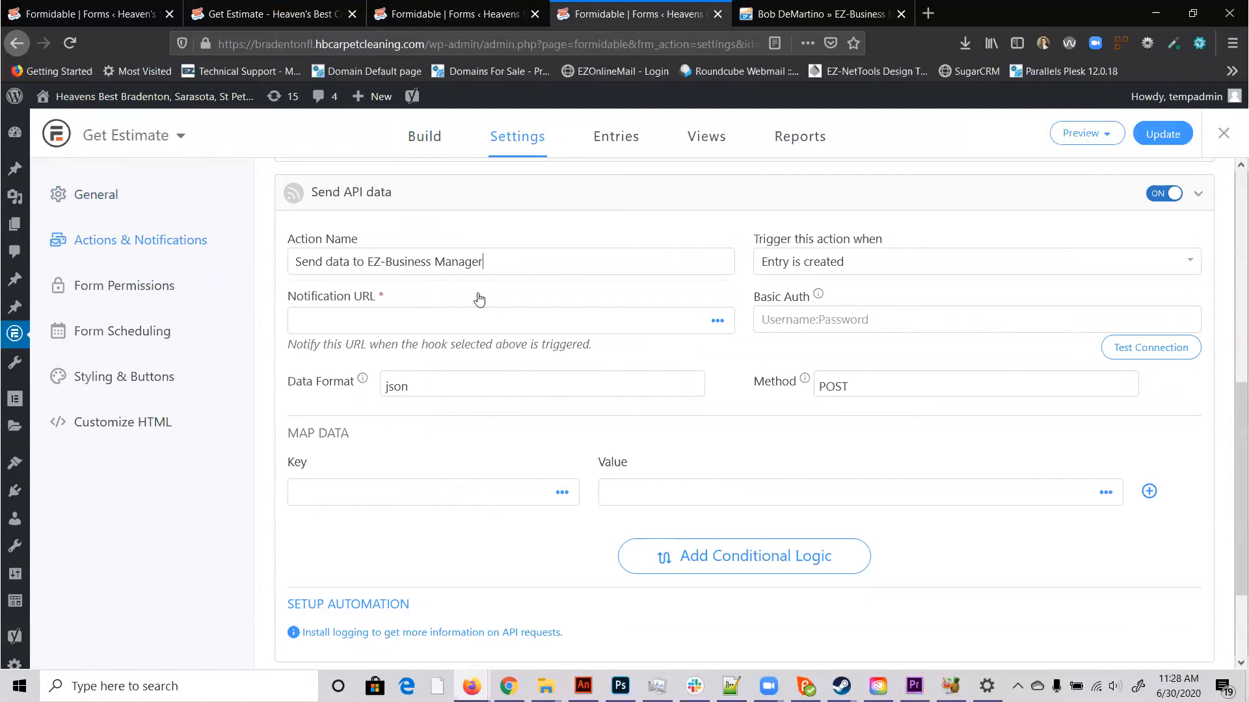
{"action": "left_click", "coordinate": [358, 320]}
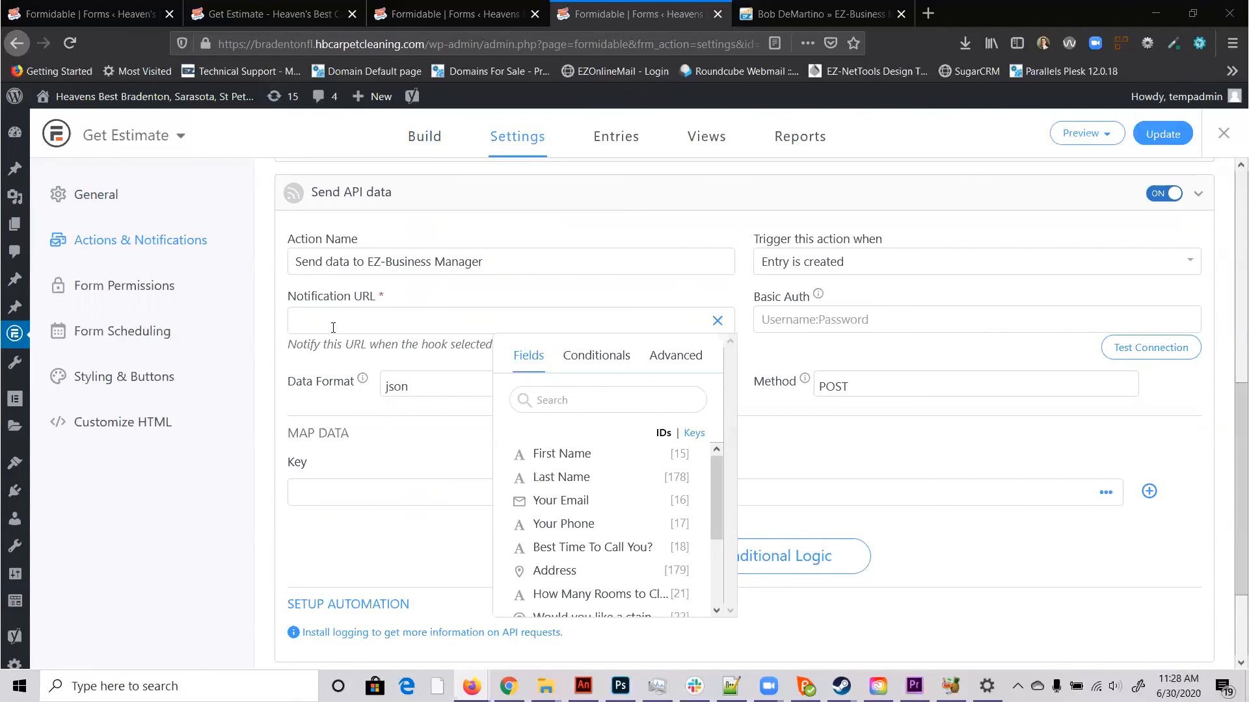
{"action": "key", "text": "ctrl+v"}
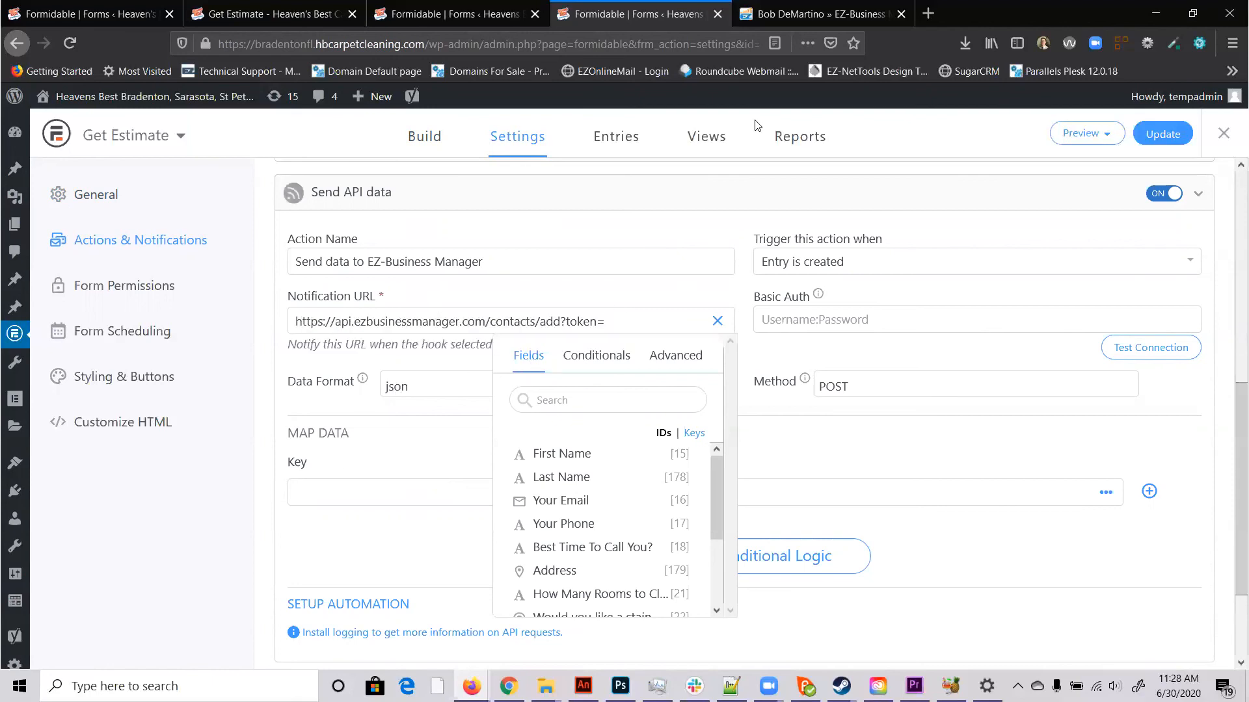
{"action": "left_click", "coordinate": [811, 13]}
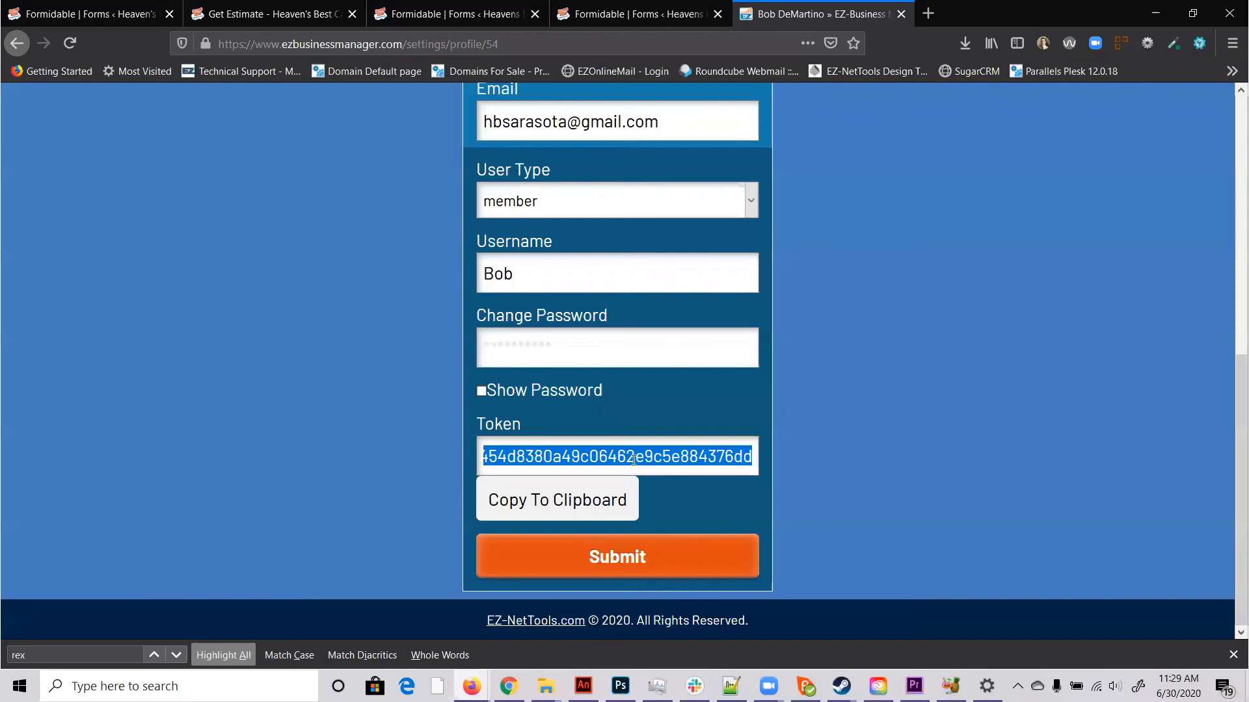
{"action": "left_click", "coordinate": [579, 504]}
{"action": "left_click", "coordinate": [660, 320]}
{"action": "left_click", "coordinate": [629, 7]}
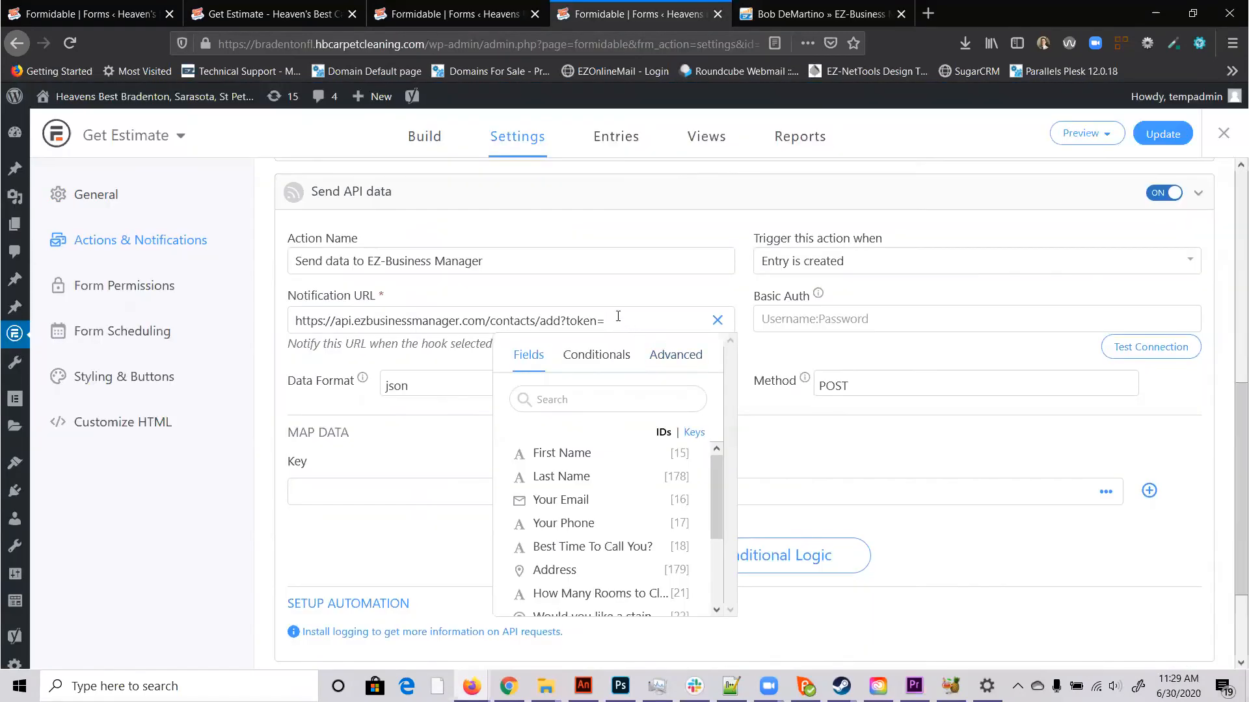
{"action": "key", "text": "ctrl+v"}
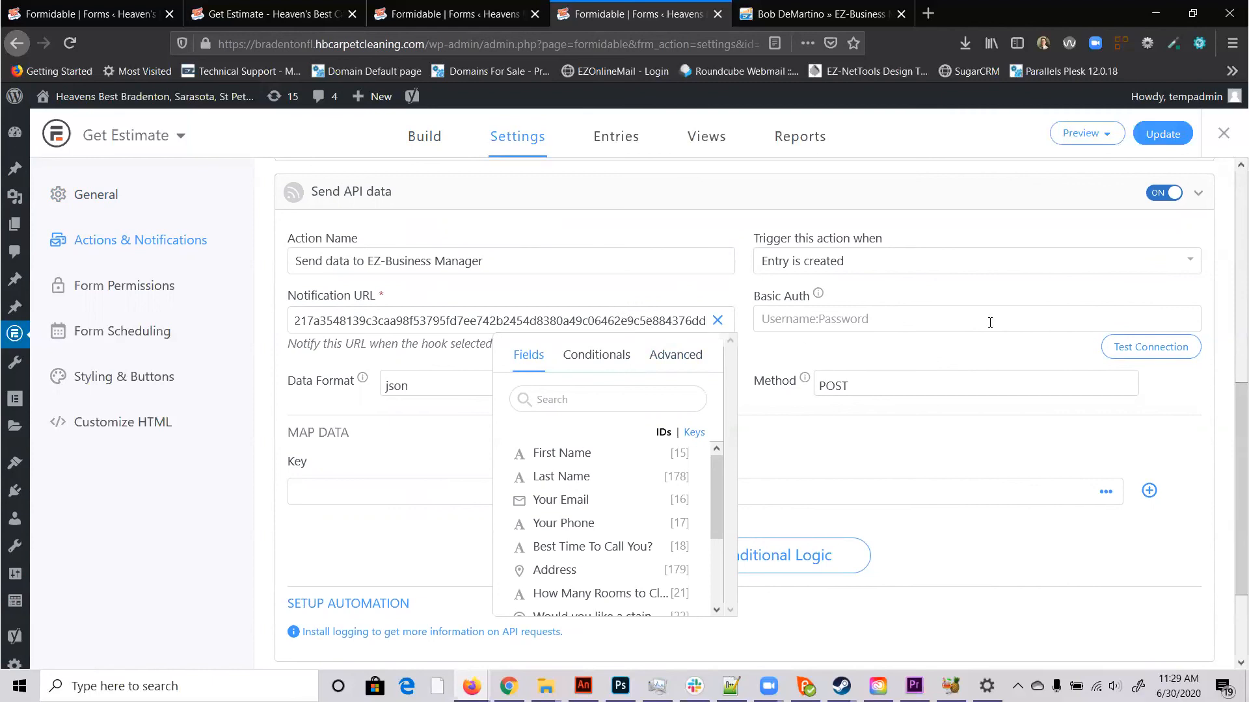
{"action": "left_click", "coordinate": [1149, 346]}
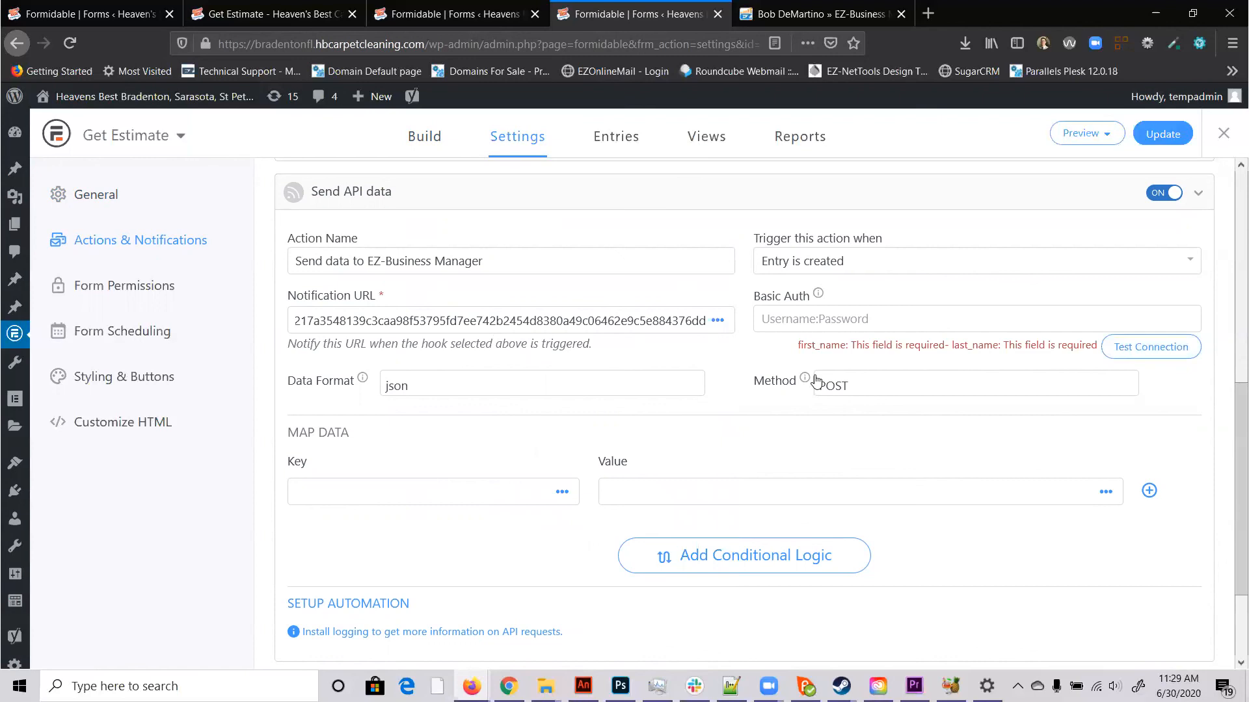
Step: Create data mapping rows with the keys first_name, last_name, email and phone
{"action": "left_click", "coordinate": [363, 492]}
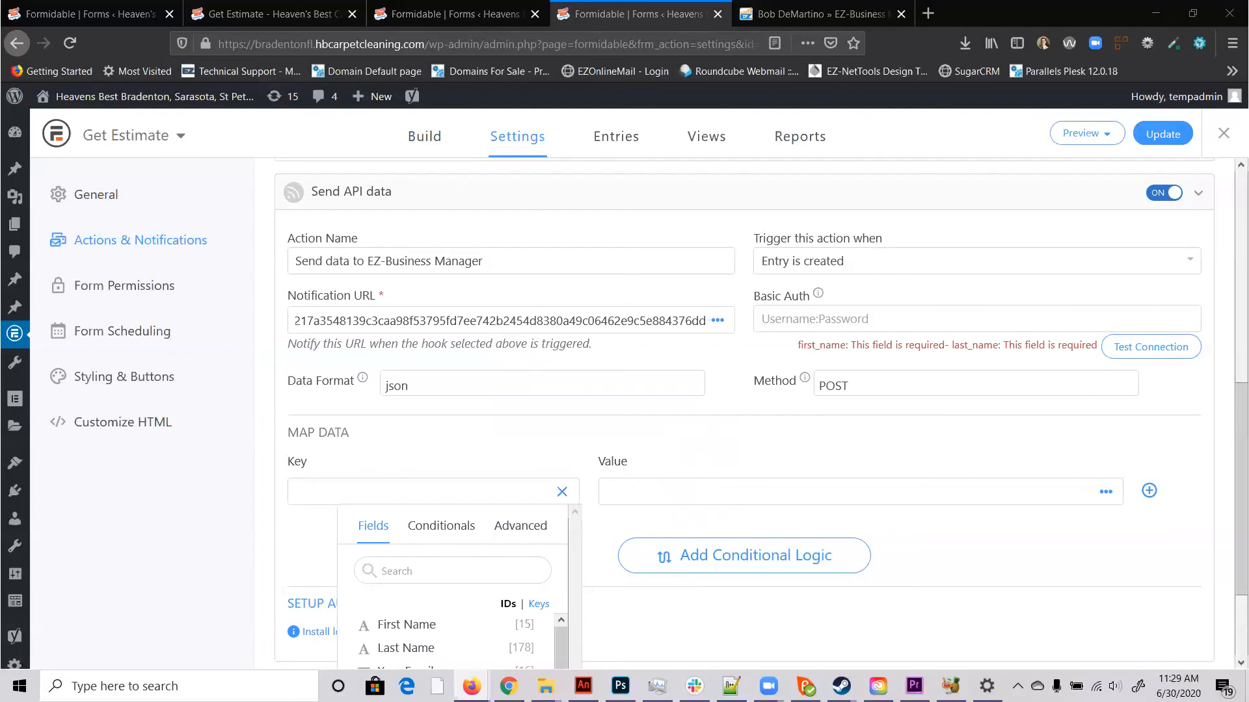
{"action": "left_click", "coordinate": [379, 492]}
{"action": "type", "text": "first_name"}
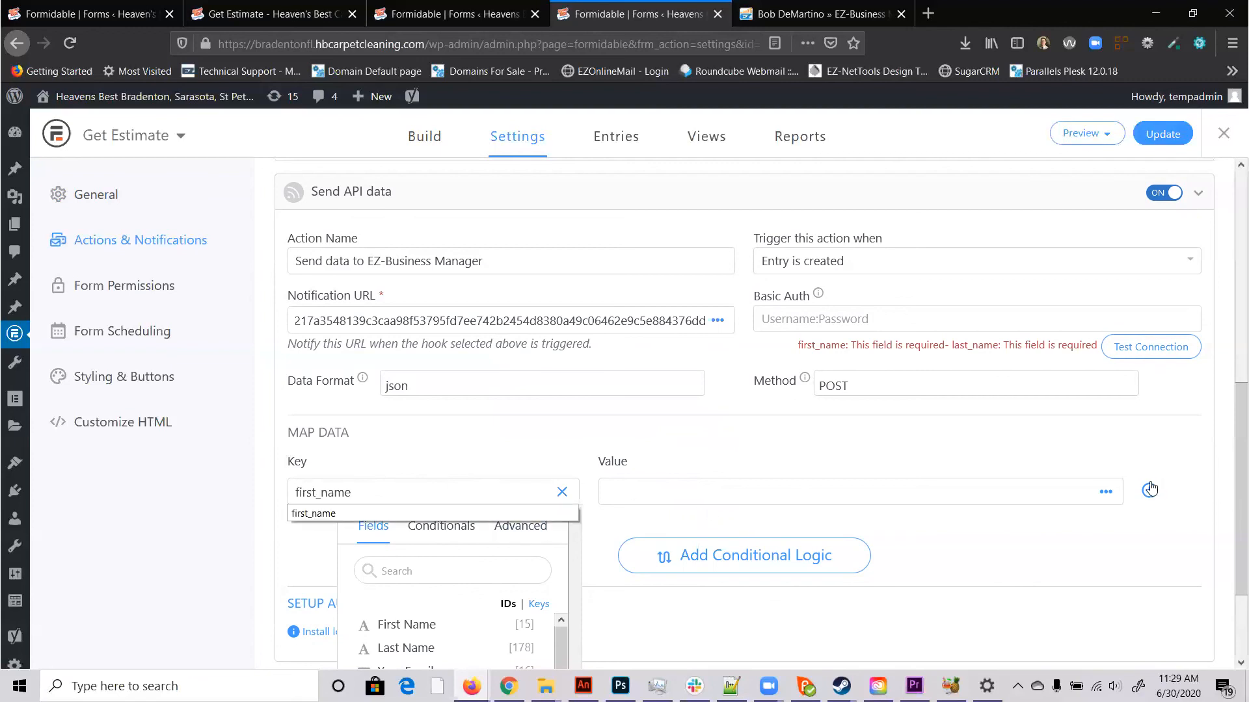
{"action": "left_click", "coordinate": [1150, 489]}
{"action": "left_click", "coordinate": [393, 528]}
{"action": "type", "text": "last_name"}
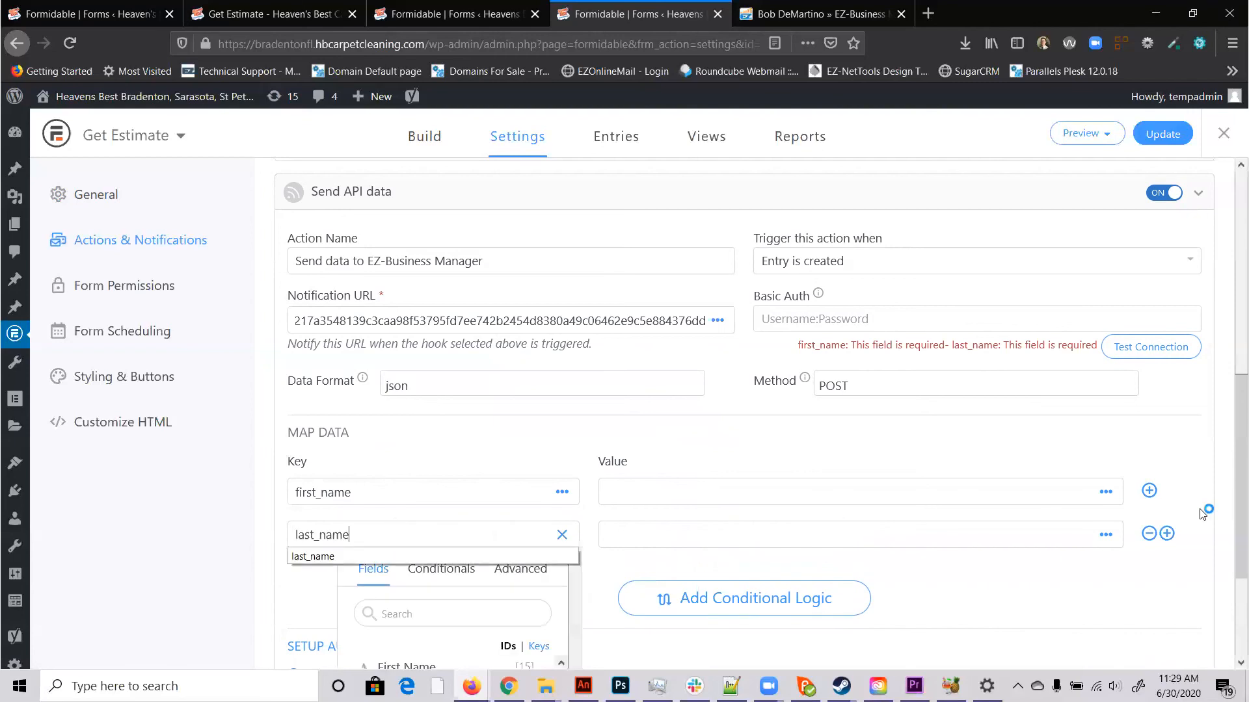
{"action": "left_click", "coordinate": [1166, 533]}
{"action": "left_click", "coordinate": [340, 578]}
{"action": "type", "text": "email"}
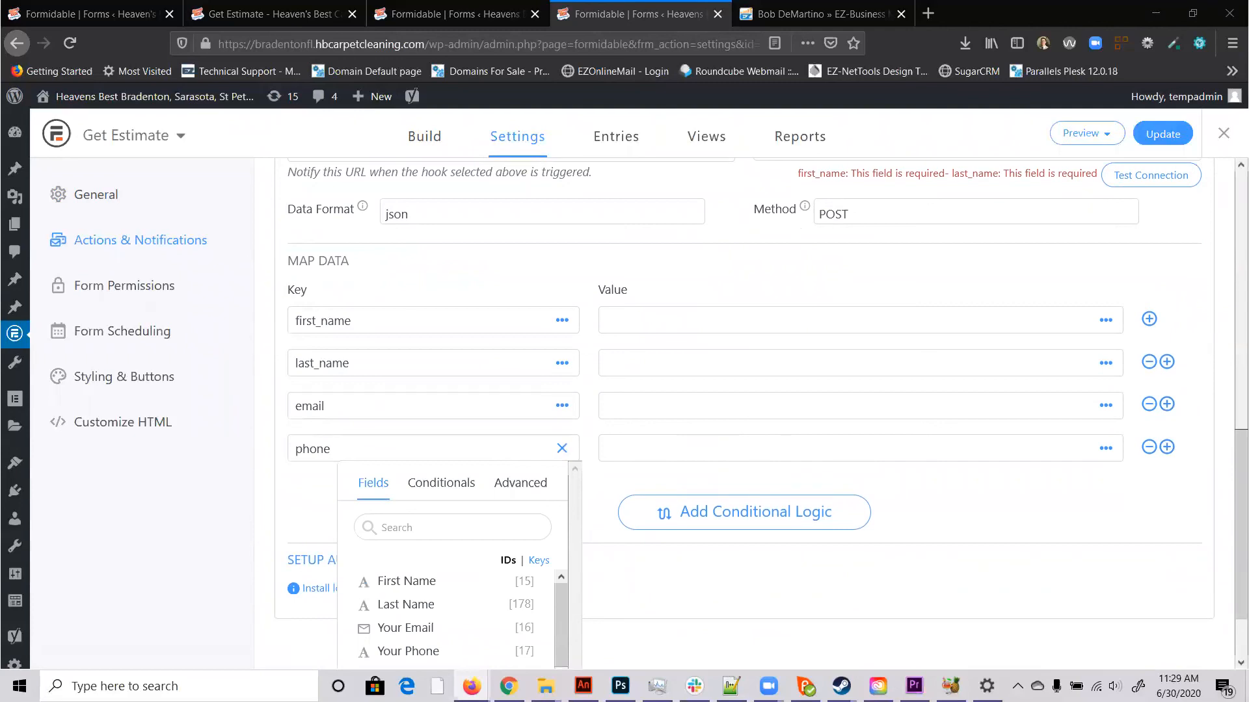
Step: Add further data mapping rows with the keys street_address, city, state, postal_code and notes
{"action": "left_click", "coordinate": [1168, 447]}
{"action": "left_click", "coordinate": [325, 491]}
{"action": "key", "text": "ctrl+v"}
{"action": "left_click", "coordinate": [1169, 490]}
{"action": "left_click", "coordinate": [318, 533]}
{"action": "key", "text": "ctrl+v"}
{"action": "left_click", "coordinate": [1166, 532]}
{"action": "left_click", "coordinate": [315, 574]}
{"action": "key", "text": "ctrl+v"}
{"action": "left_click", "coordinate": [1168, 574]}
{"action": "key", "text": "ctrl+v"}
{"action": "left_click", "coordinate": [1168, 447]}
{"action": "key", "text": "ctrl+v"}
{"action": "scroll", "coordinate": [848, 560], "scroll_direction": "up", "scroll_amount": 2}
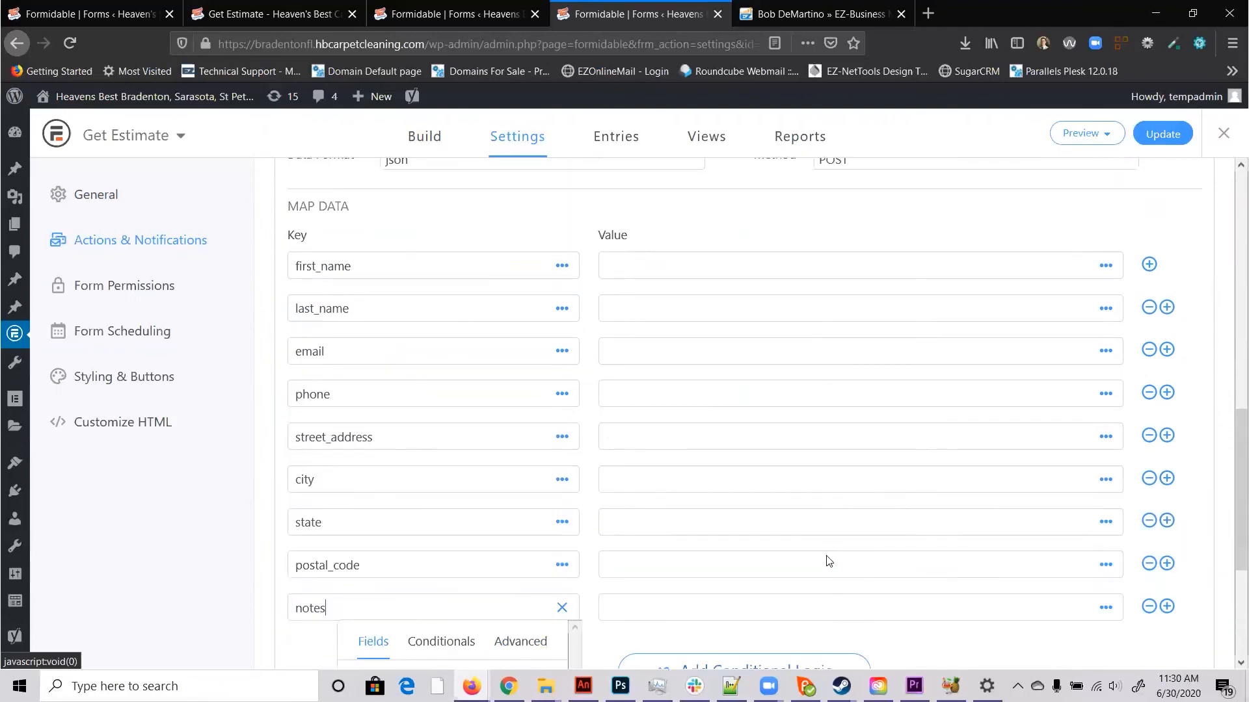
Step: Map first_name to First Name [15], last_name to Last Name [178], email to Your Email [16] and phone to Your Phone [17]
{"action": "scroll", "coordinate": [828, 560], "scroll_direction": "up", "scroll_amount": 1}
{"action": "left_click", "coordinate": [670, 328]}
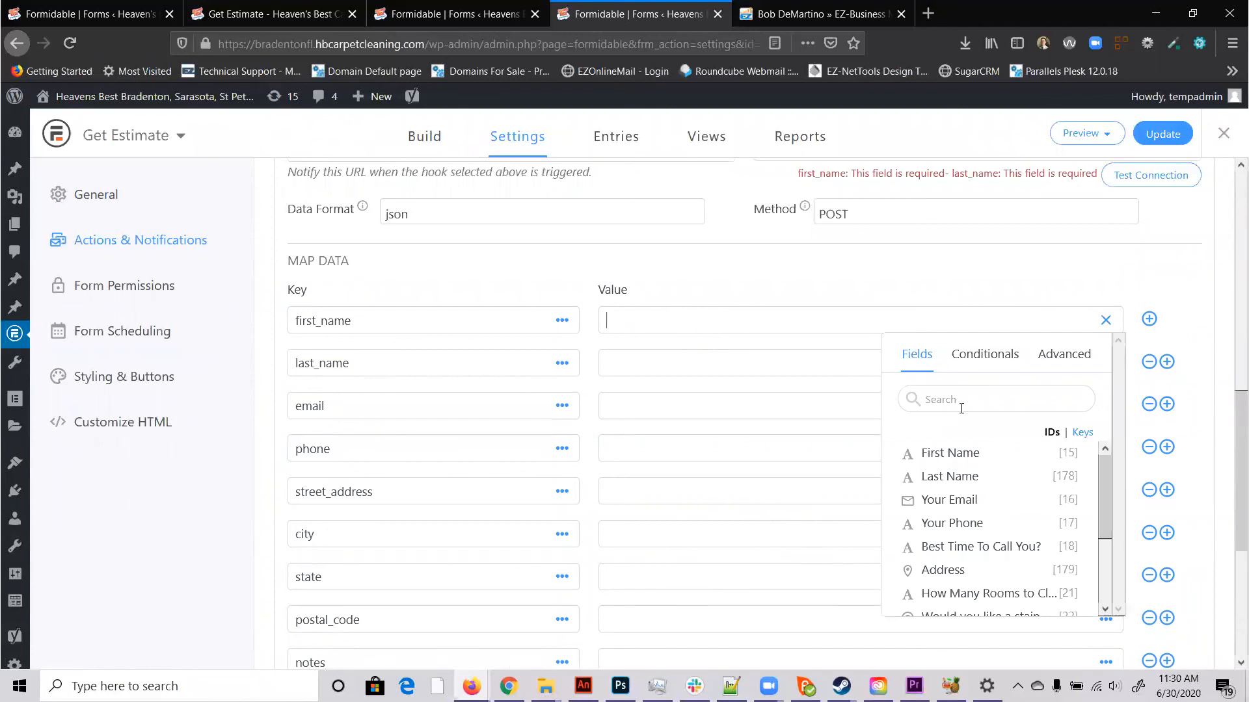
{"action": "left_click", "coordinate": [1067, 453]}
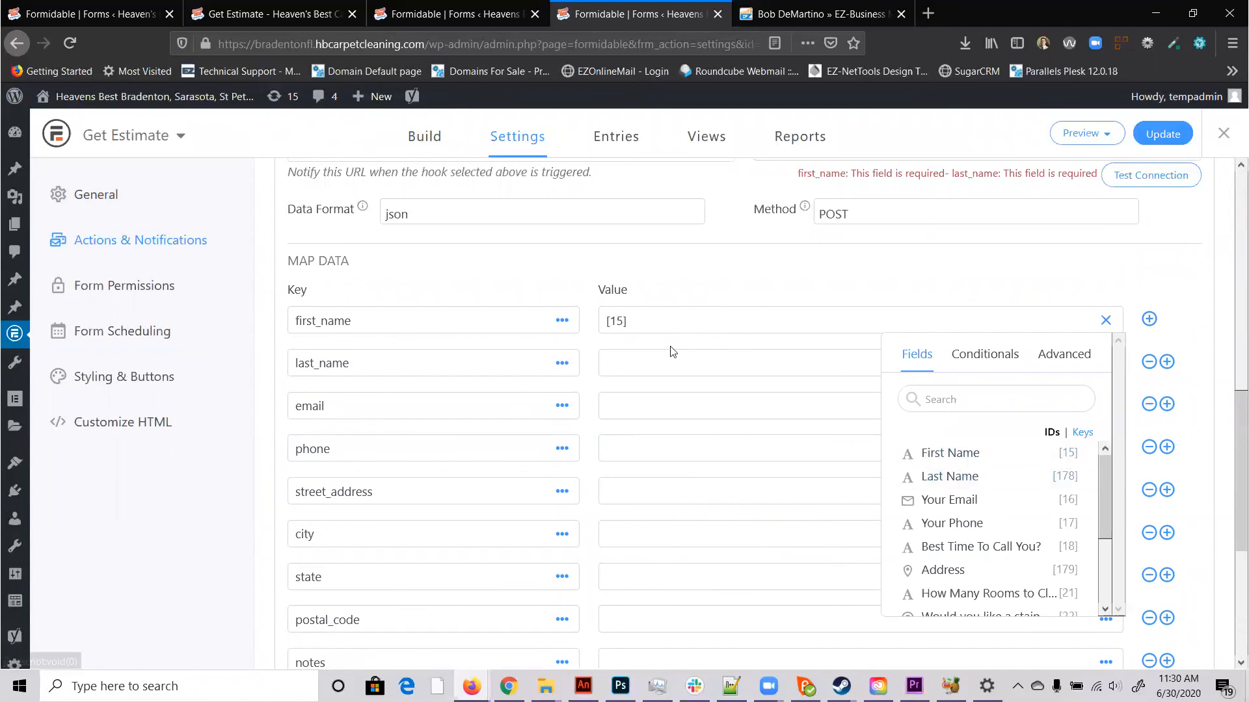
{"action": "left_click", "coordinate": [670, 362]}
{"action": "left_click", "coordinate": [1034, 525]}
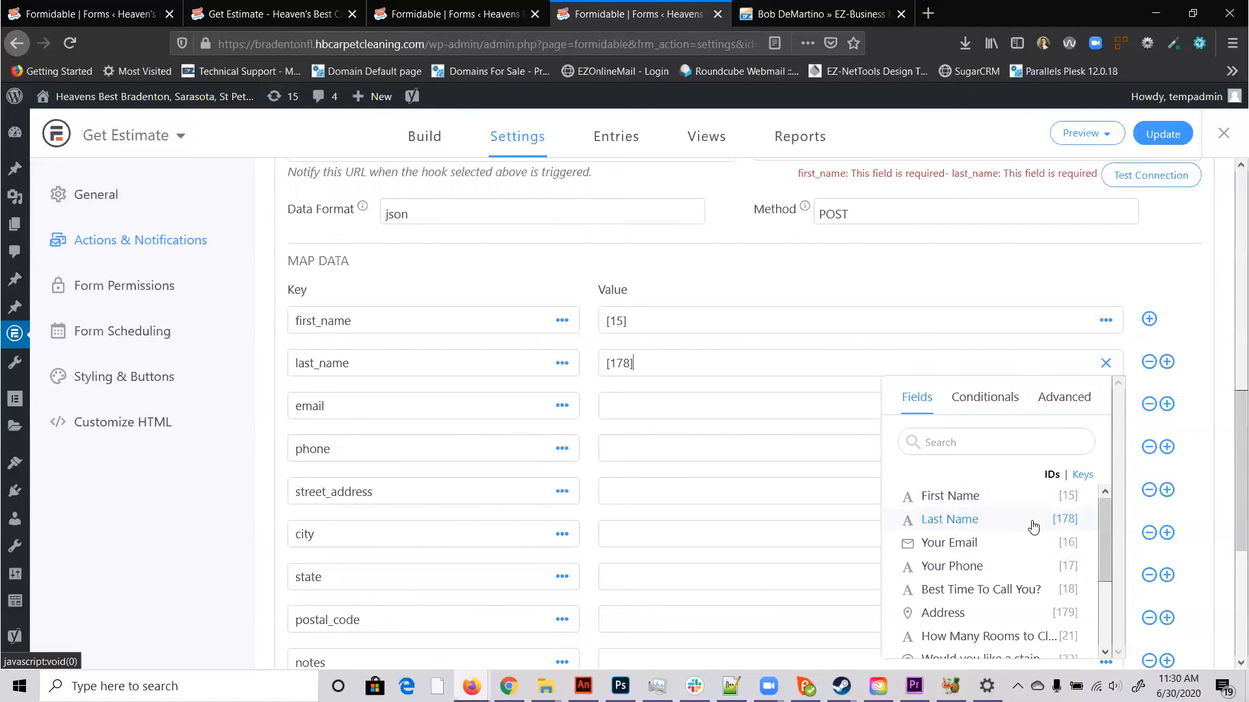
{"action": "left_click", "coordinate": [654, 404]}
{"action": "left_click", "coordinate": [967, 585]}
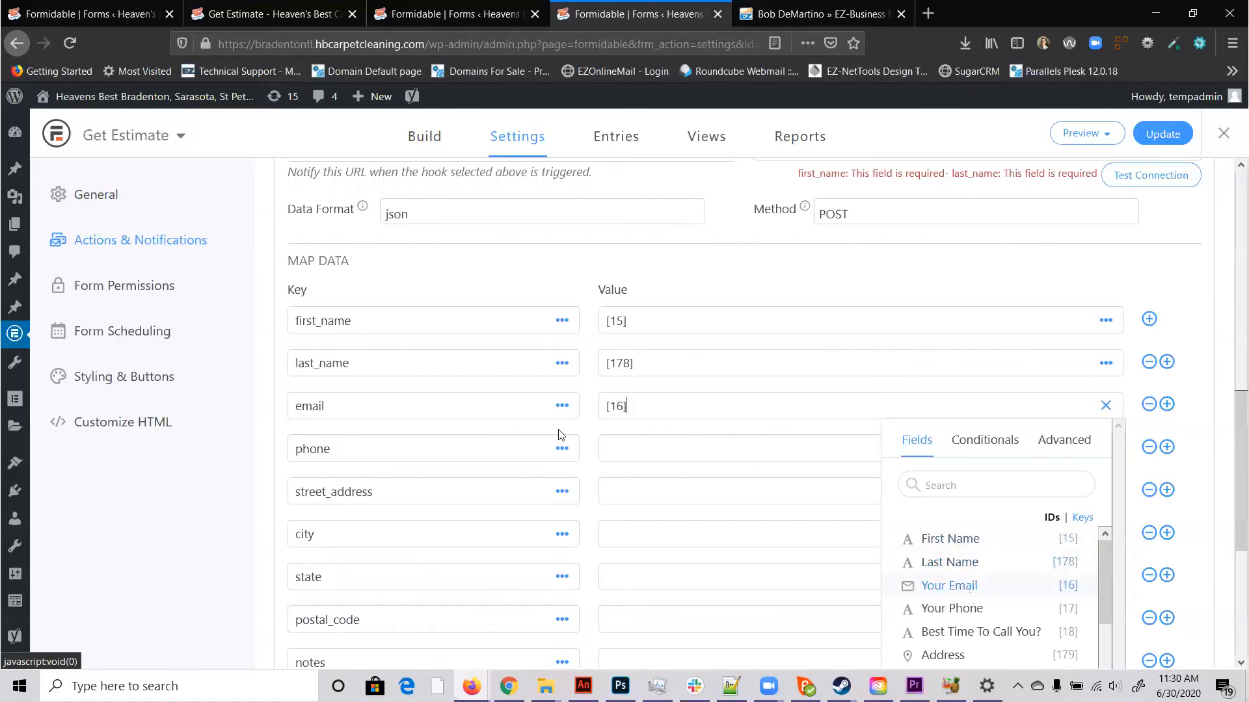
{"action": "left_click", "coordinate": [628, 449]}
{"action": "left_click", "coordinate": [974, 651]}
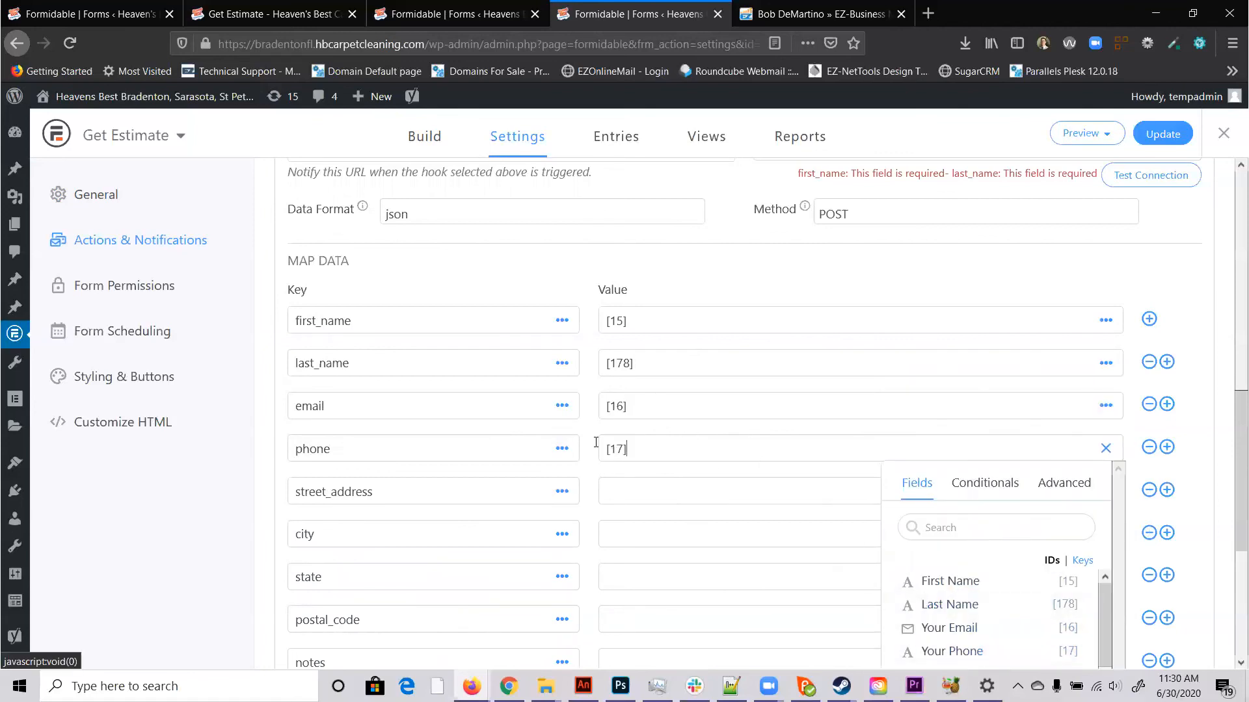
Step: Map street_address to the Address field as [179 show=line1 ], copying the show=line1 parameter from the form connection documentation page
{"action": "left_click", "coordinate": [636, 486]}
{"action": "scroll", "coordinate": [780, 507], "scroll_direction": "down", "scroll_amount": 3}
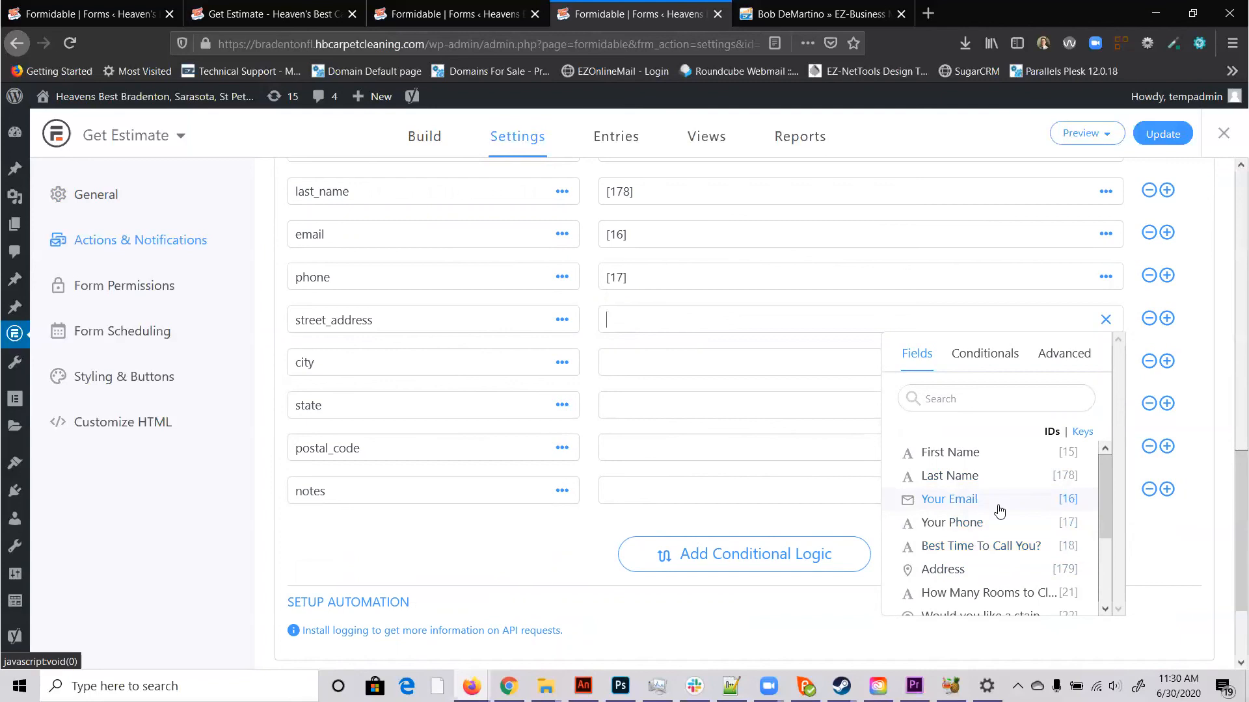
{"action": "left_click", "coordinate": [985, 572]}
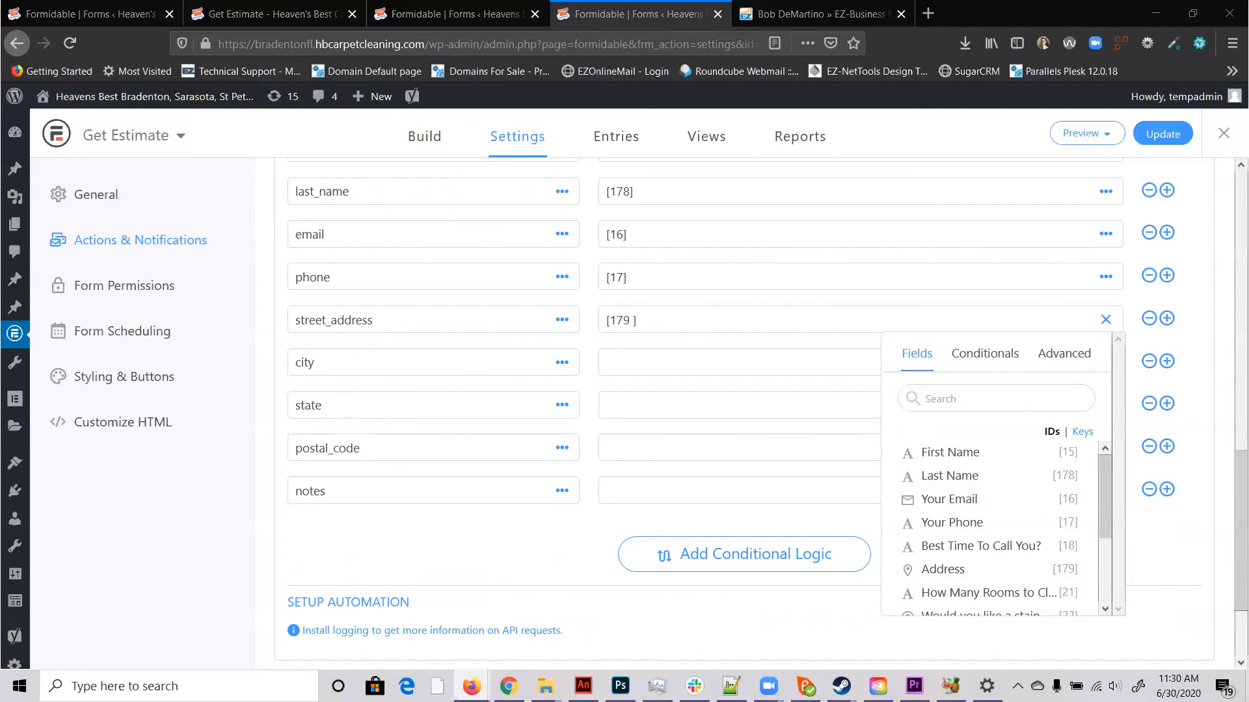
{"action": "key", "text": "alt+Tab"}
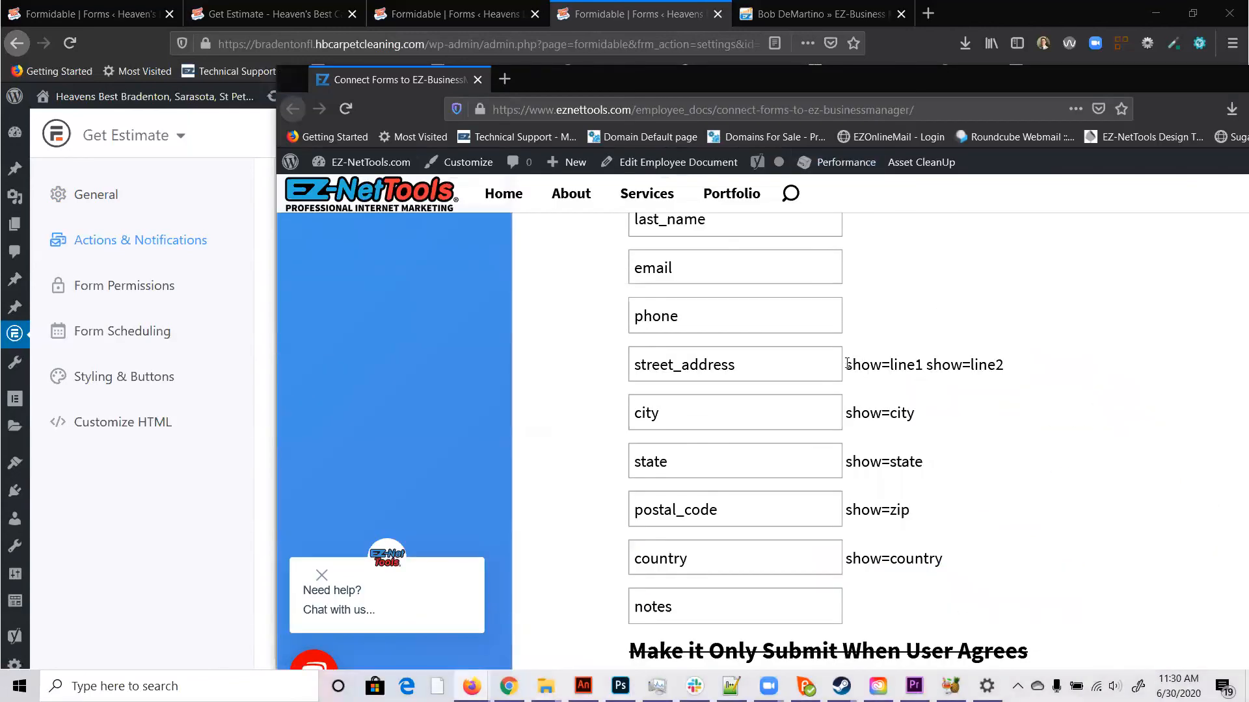
{"action": "left_click_drag", "start_coordinate": [847, 364], "coordinate": [923, 363]}
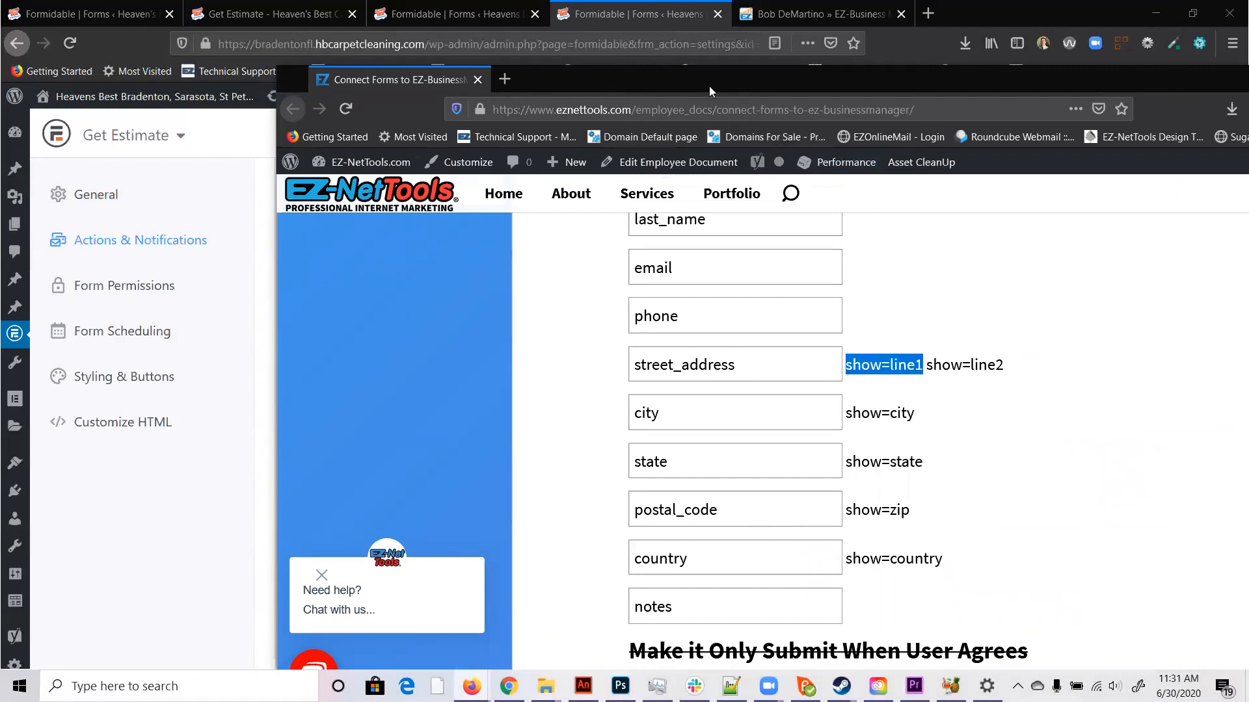
{"action": "left_click_drag", "start_coordinate": [713, 91], "coordinate": [716, 91]}
{"action": "key", "text": "alt+Tab"}
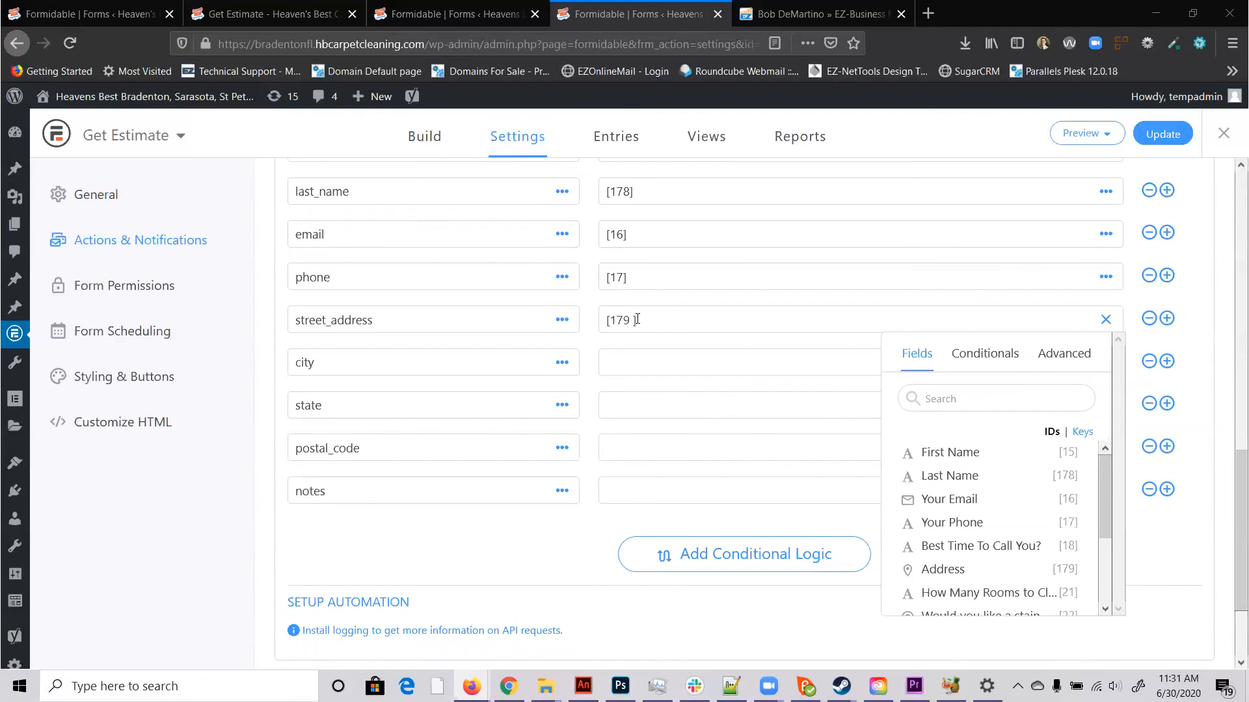
{"action": "left_click", "coordinate": [631, 319]}
{"action": "key", "text": "ctrl+v"}
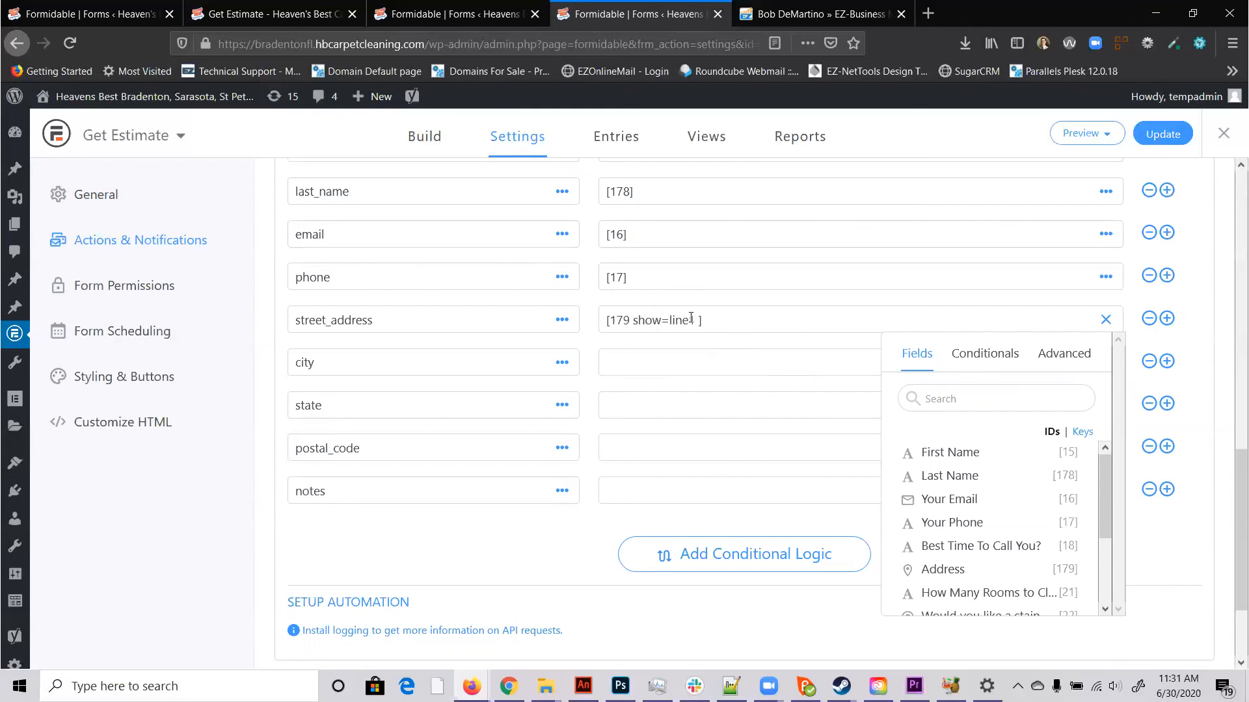
Step: Duplicate the street_address shortcode in the same value and change the copy to [179 show=line2 ]
{"action": "left_click_drag", "start_coordinate": [726, 321], "coordinate": [494, 325]}
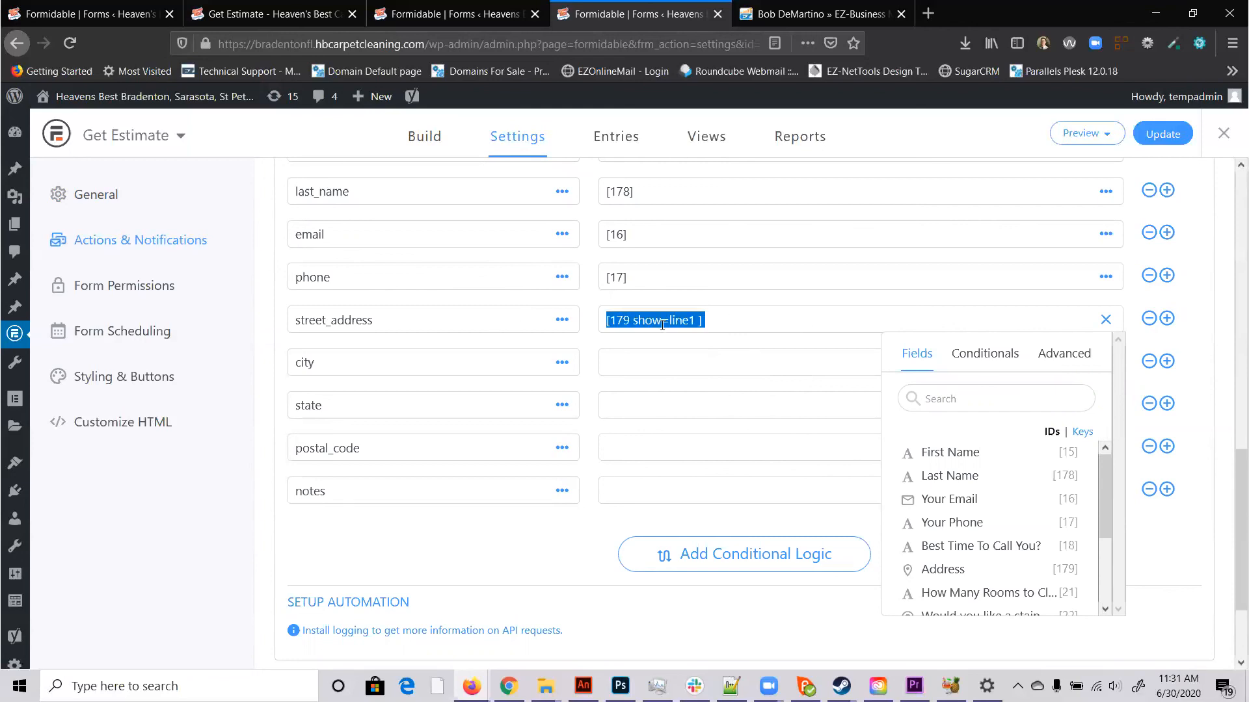
{"action": "key", "text": "ctrl+c"}
{"action": "left_click", "coordinate": [729, 330]}
{"action": "key", "text": "ctrl+v"}
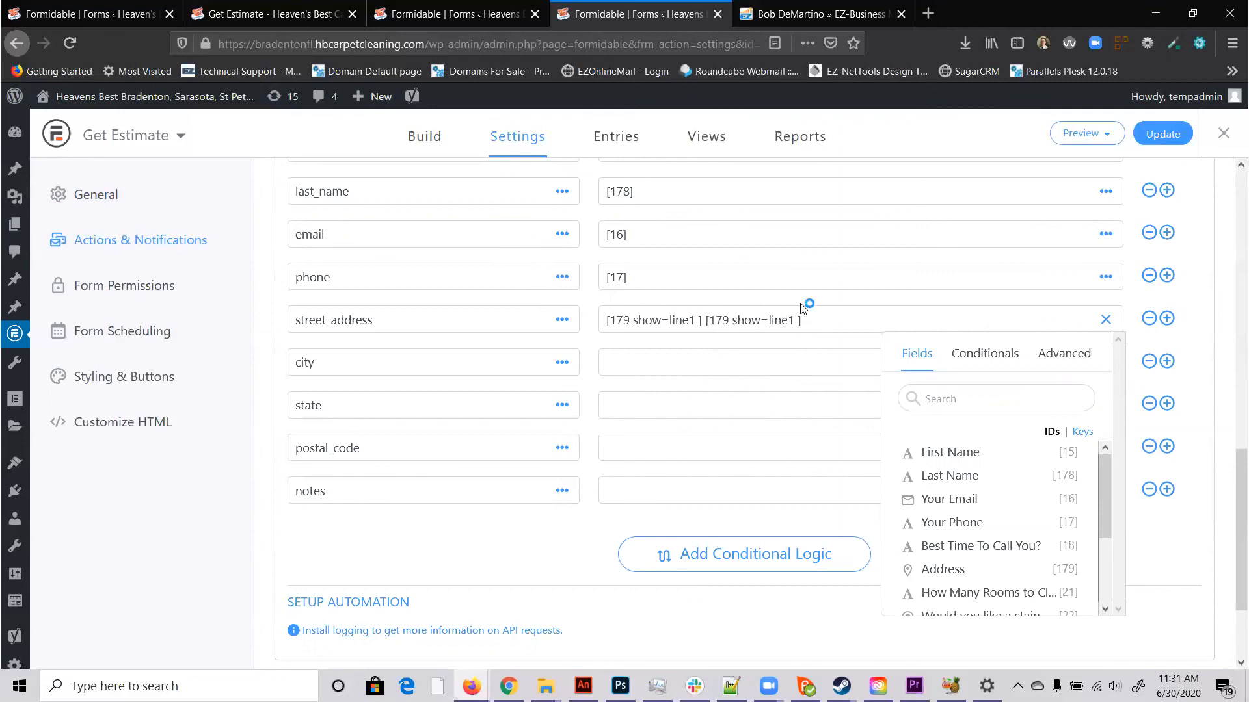
{"action": "left_click", "coordinate": [791, 322]}
{"action": "key", "text": "BackSpace"}
{"action": "type", "text": "2"}
Step: Map the city key to the Address field's city as [179 show=city]
{"action": "left_click", "coordinate": [661, 359]}
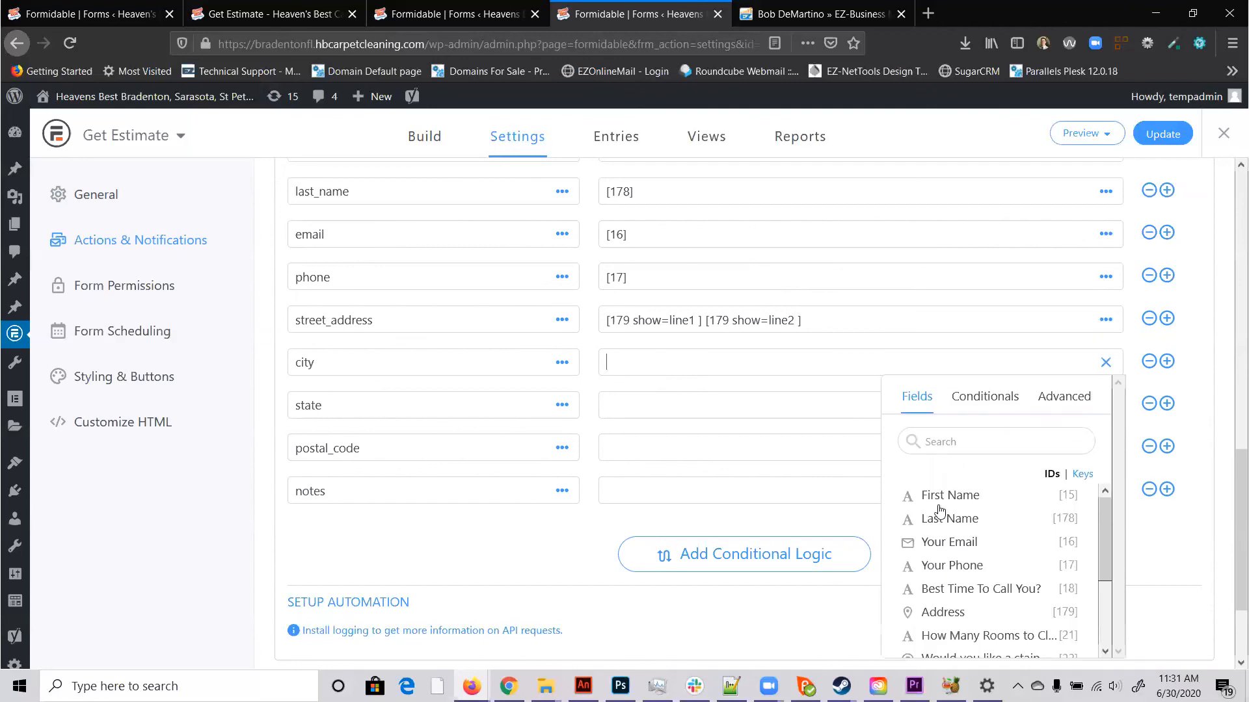
{"action": "left_click", "coordinate": [946, 611]}
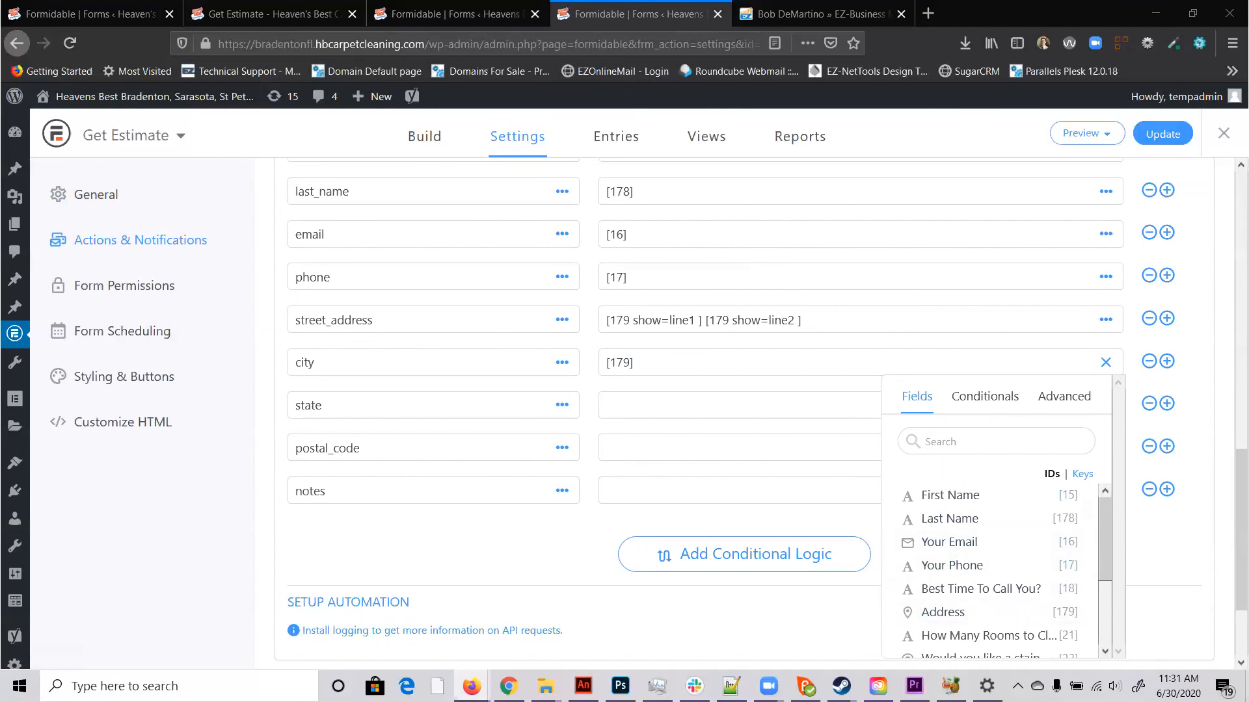
{"action": "left_click", "coordinate": [628, 363]}
{"action": "type", "text": "show=city"}
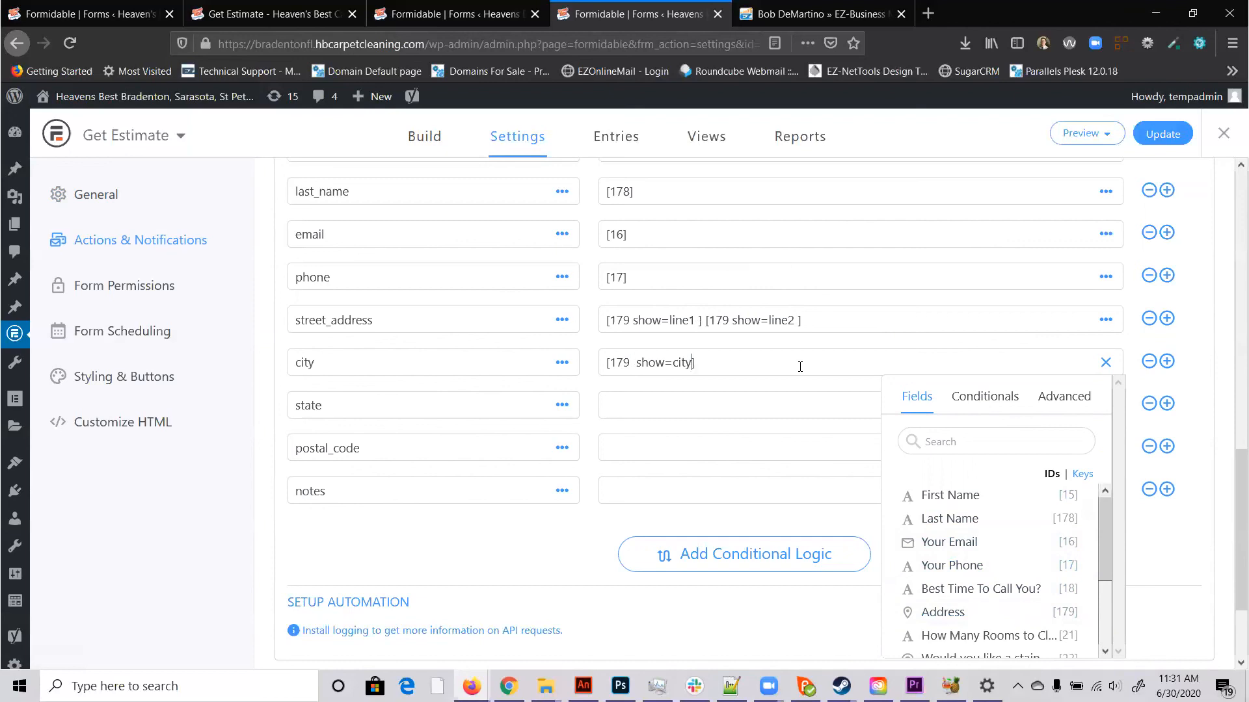
{"action": "left_click", "coordinate": [634, 363]}
{"action": "key", "text": "BackSpace"}
Step: Map the state key to [179 show=state] and the postal_code key to [179 show=zip]
{"action": "left_click", "coordinate": [641, 405]}
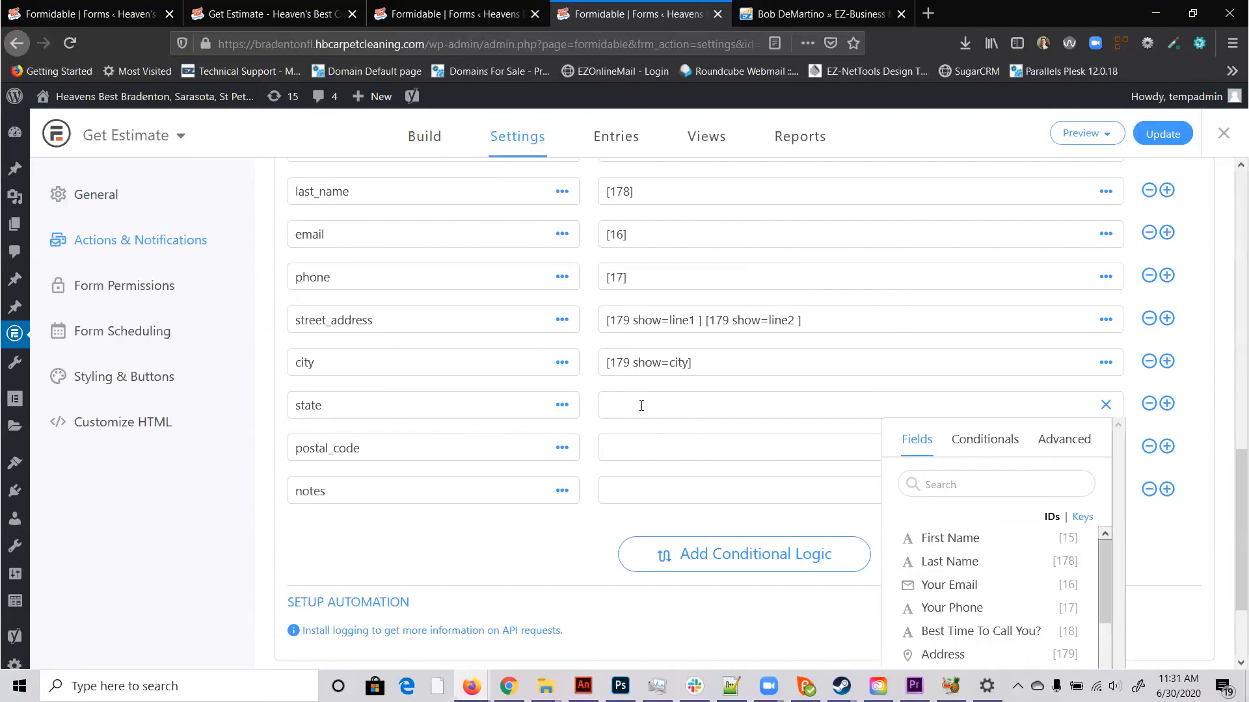
{"action": "type", "text": "[179 show=state]"}
{"action": "left_click", "coordinate": [637, 451]}
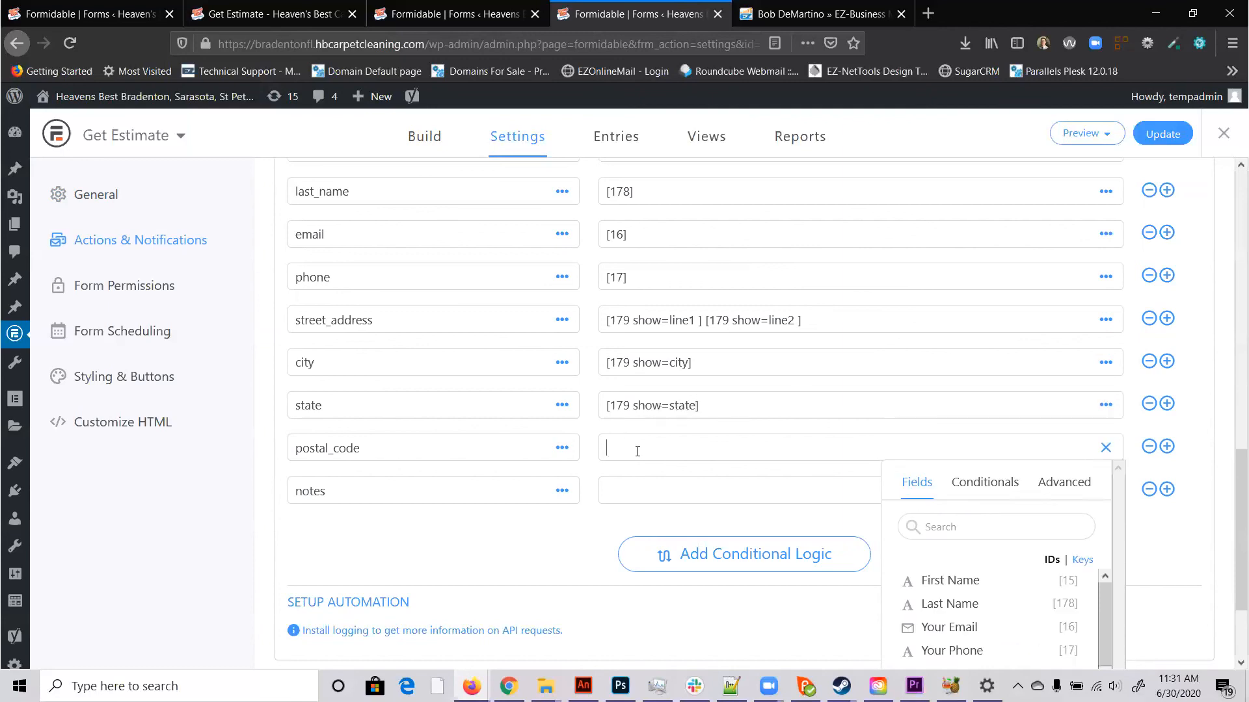
{"action": "type", "text": "[179 show=zip]"}
Step: Map the notes key to form field [25] and save the Get Estimate form's settings
{"action": "left_click", "coordinate": [621, 486]}
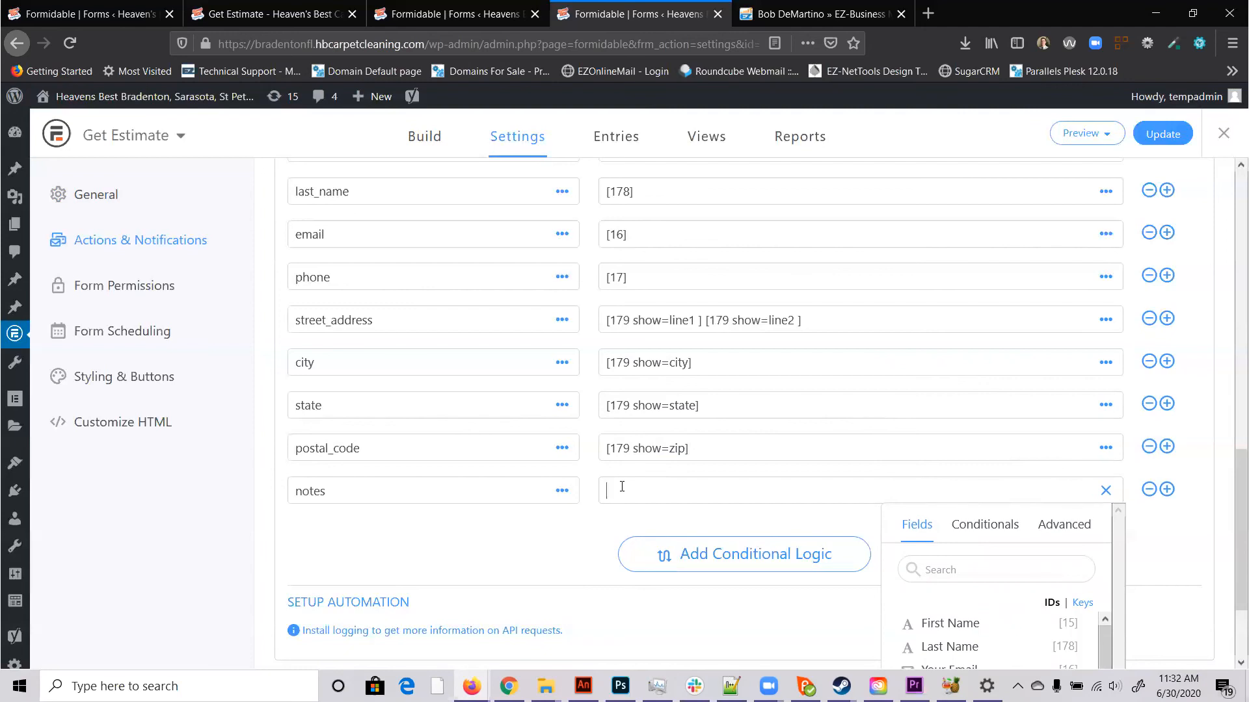
{"action": "scroll", "coordinate": [845, 500], "scroll_direction": "down", "scroll_amount": 2}
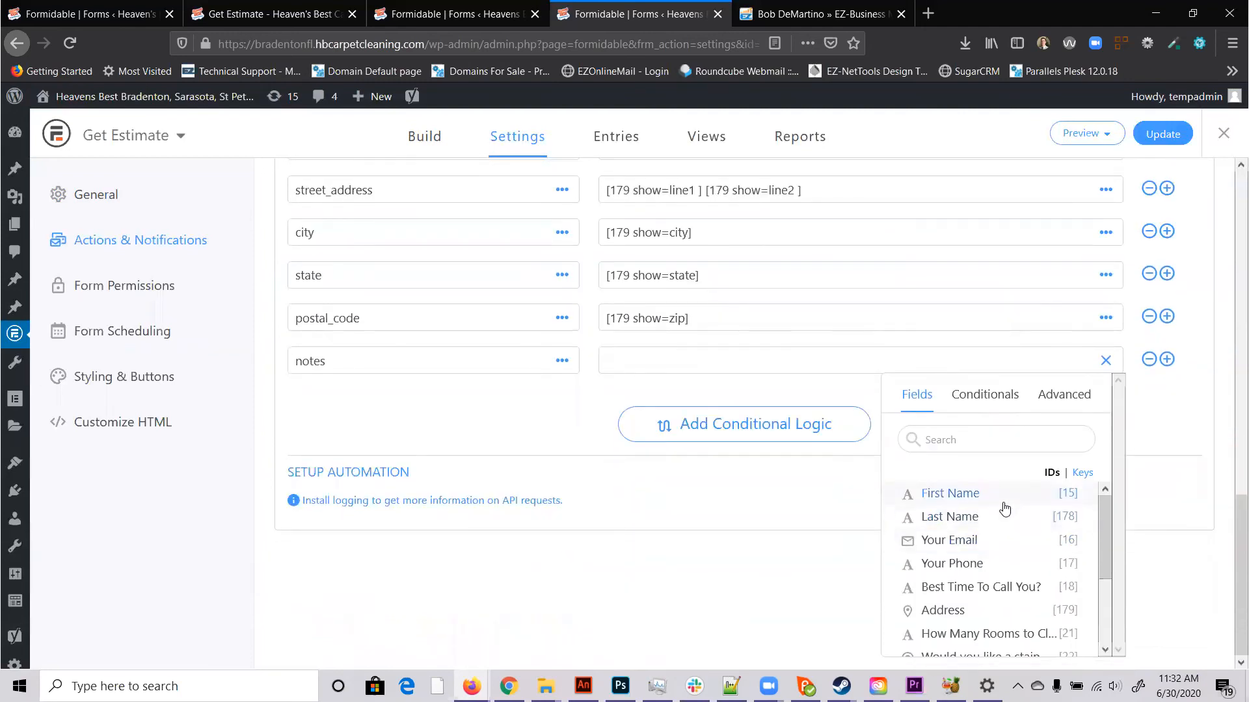
{"action": "scroll", "coordinate": [1005, 508], "scroll_direction": "down", "scroll_amount": 3}
{"action": "scroll", "coordinate": [1005, 508], "scroll_direction": "down", "scroll_amount": 1}
{"action": "left_click", "coordinate": [998, 627]}
{"action": "left_click", "coordinate": [719, 599]}
{"action": "scroll", "coordinate": [719, 601], "scroll_direction": "up", "scroll_amount": 3}
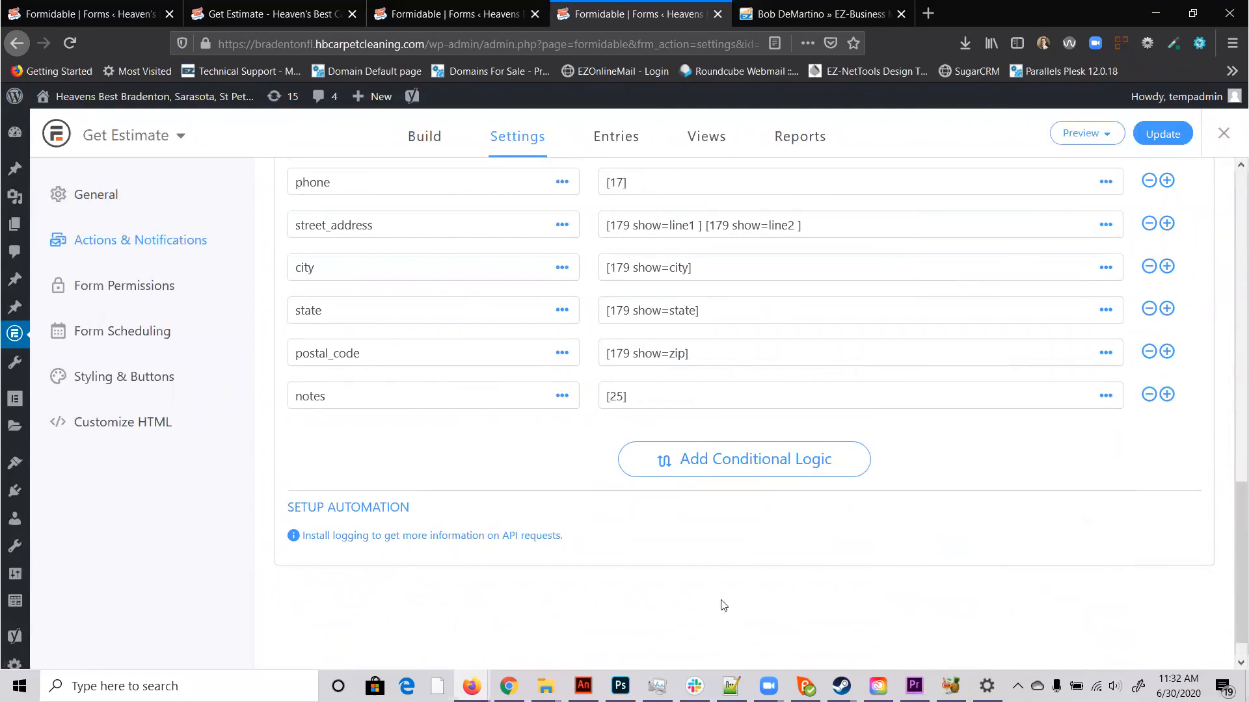
{"action": "left_click", "coordinate": [1190, 132]}
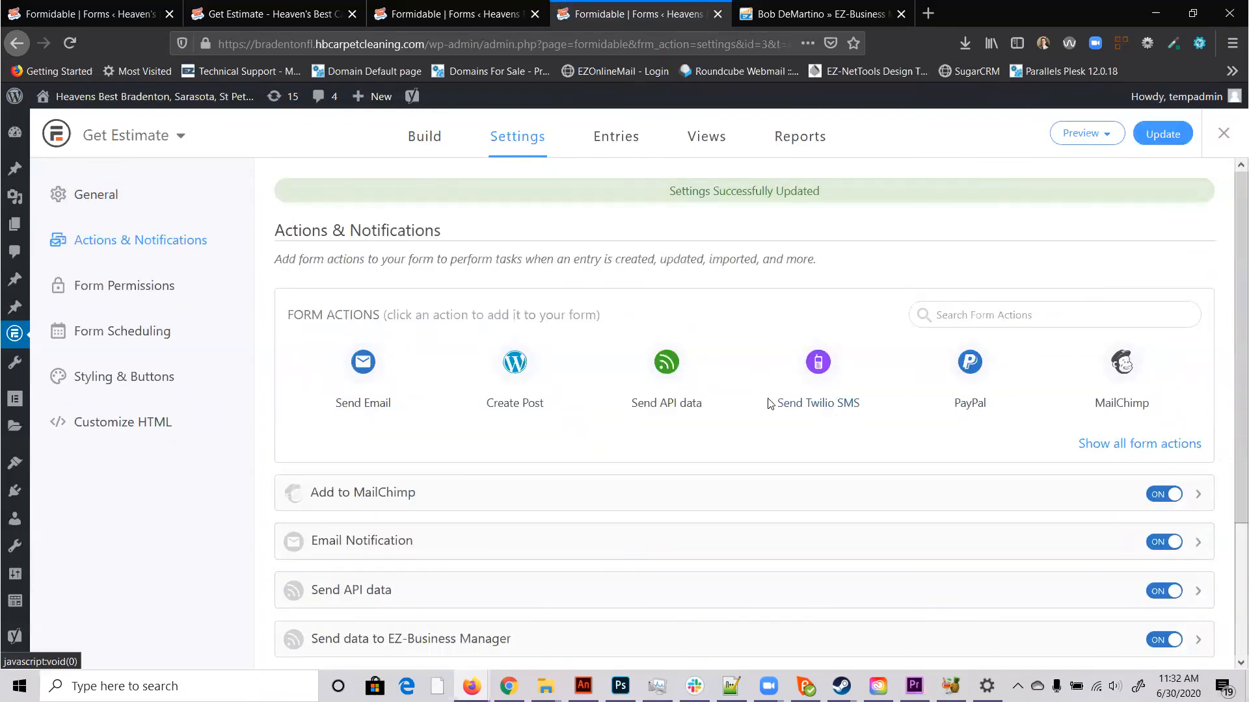
Step: Review the Rexburg site's Get Estimate page and the Bradenton account profile in EZ-BusinessManager, ending on the estimate page
{"action": "left_click", "coordinate": [691, 407]}
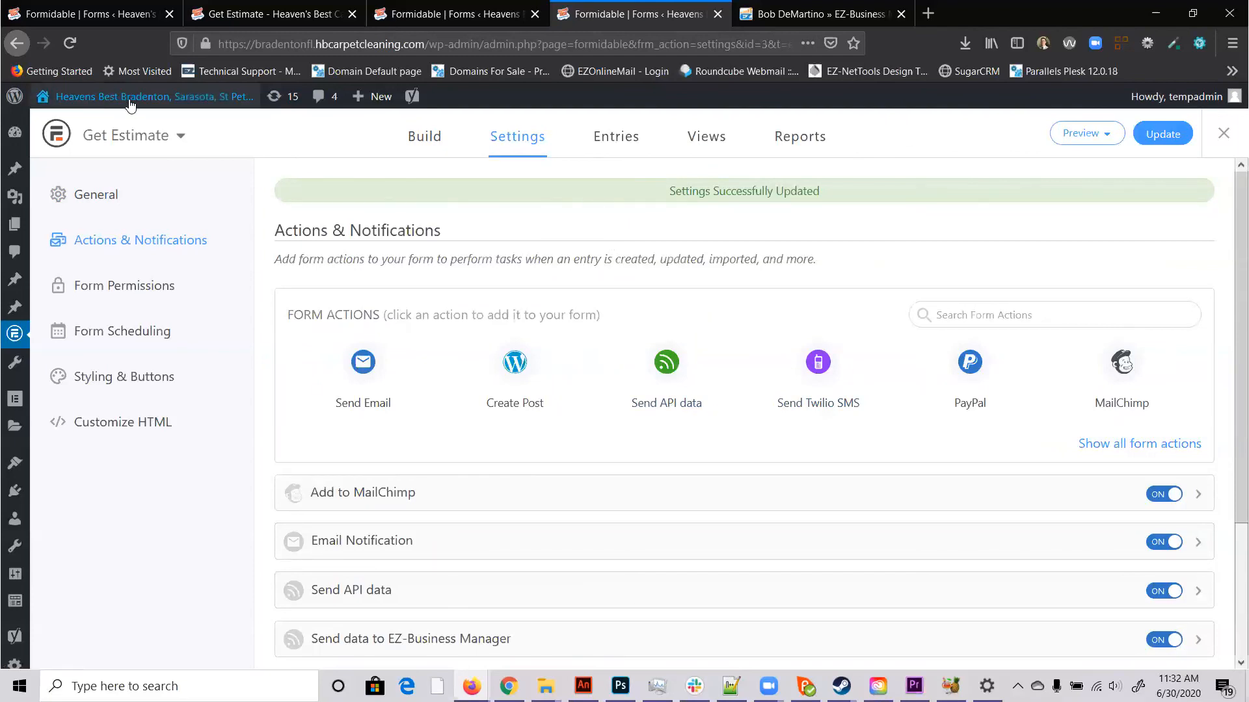
{"action": "mouse_move", "coordinate": [136, 98]}
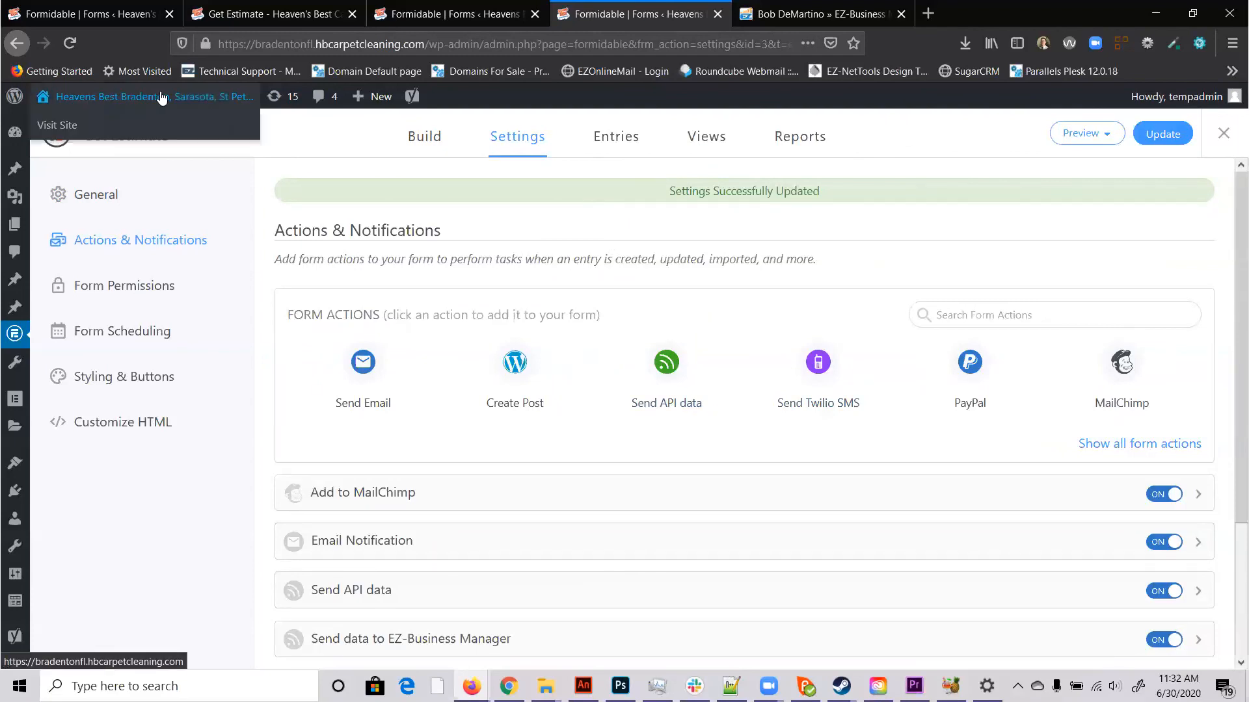
{"action": "left_click", "coordinate": [448, 16]}
{"action": "left_click", "coordinate": [231, 11]}
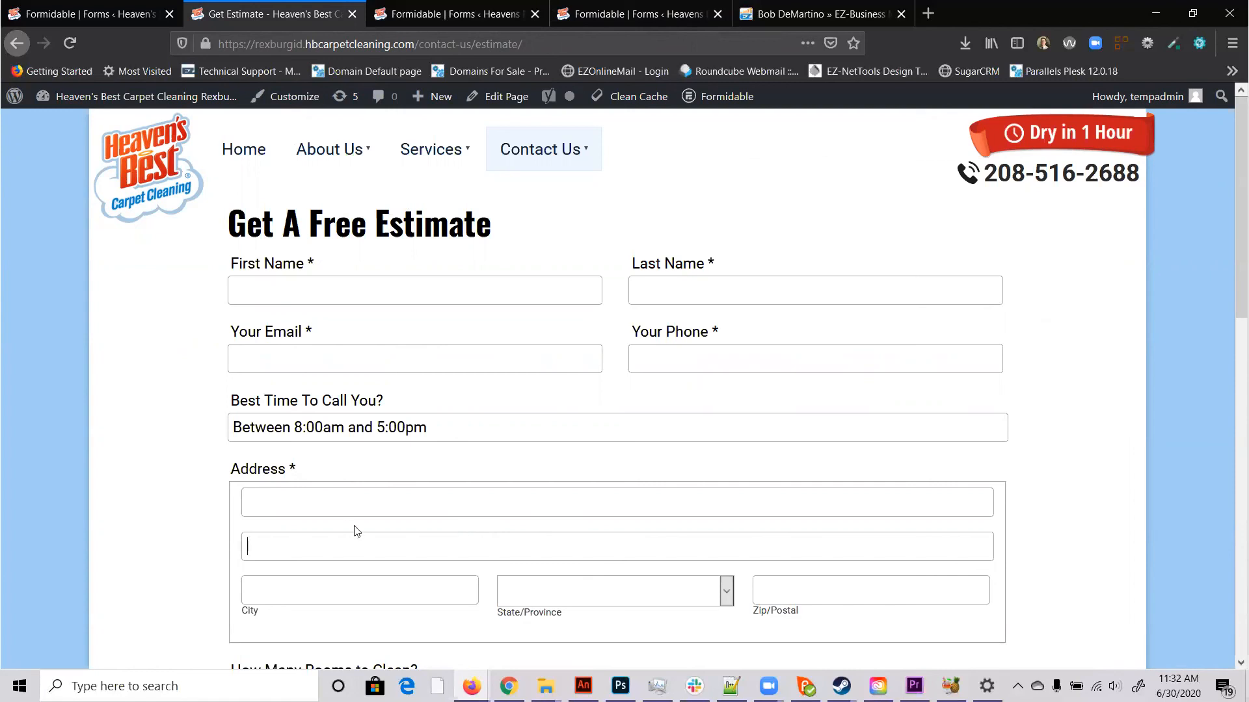
{"action": "left_click", "coordinate": [813, 15]}
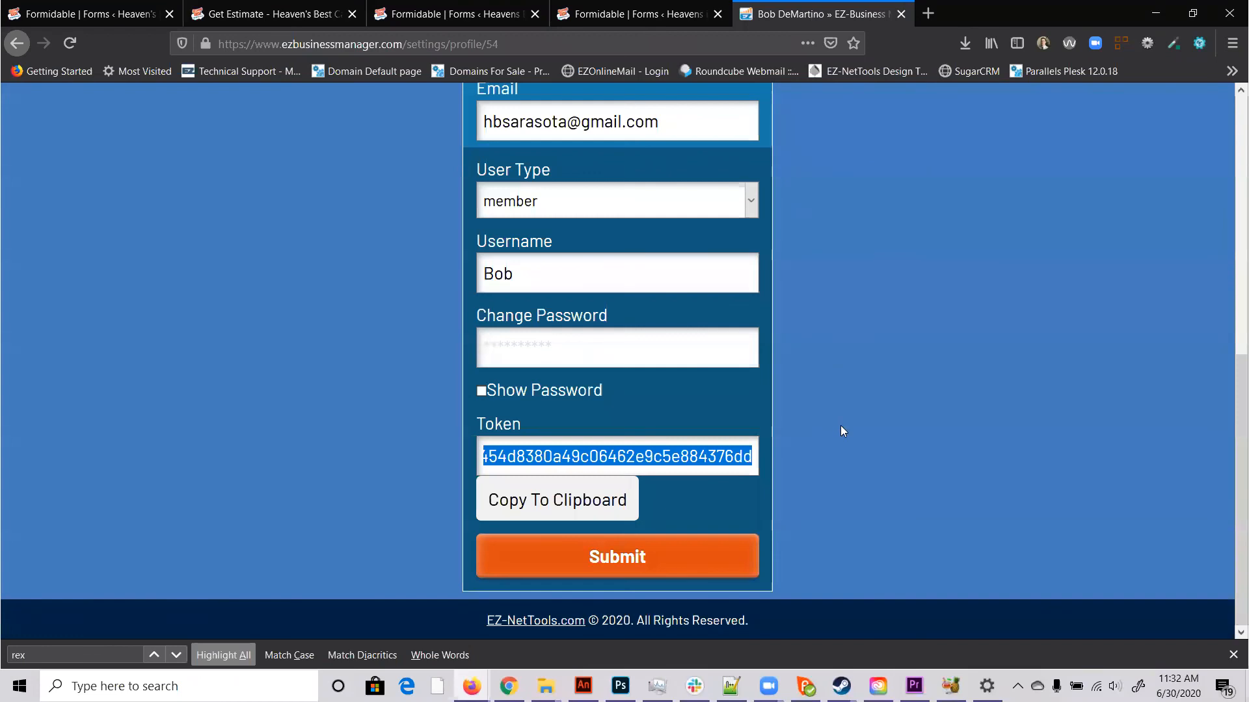
{"action": "scroll", "coordinate": [895, 512], "scroll_direction": "up", "scroll_amount": 8}
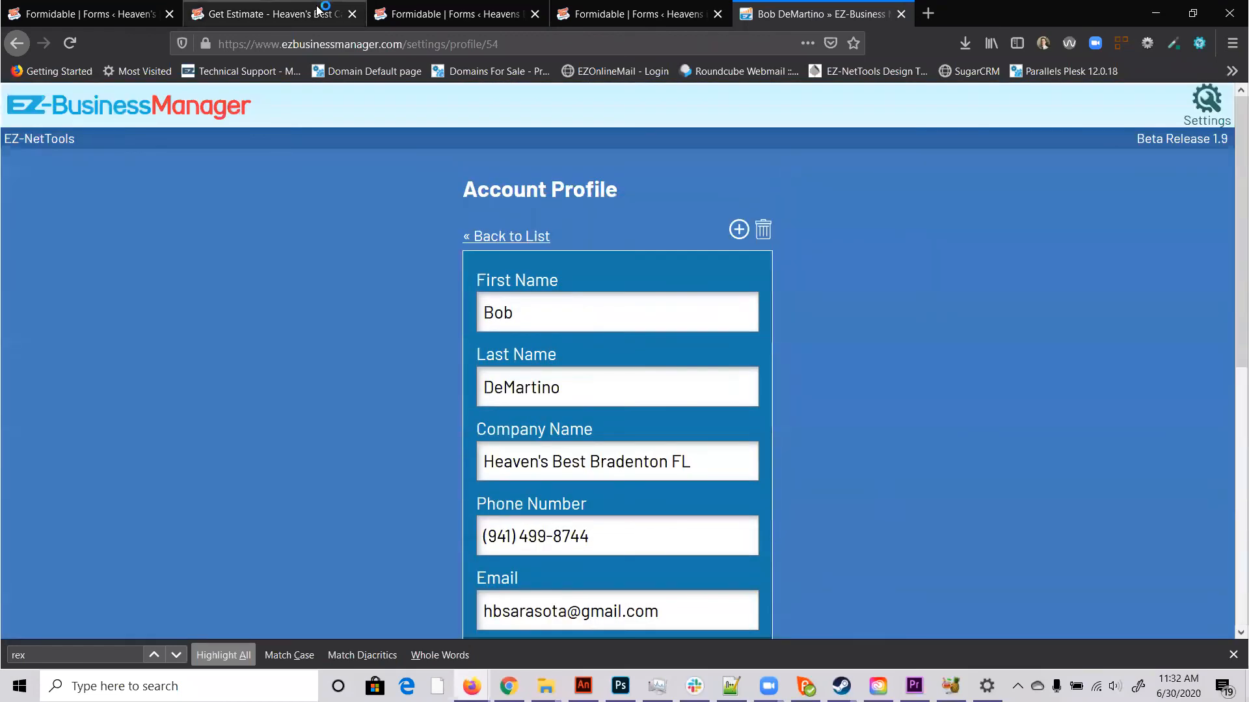
{"action": "left_click", "coordinate": [325, 13]}
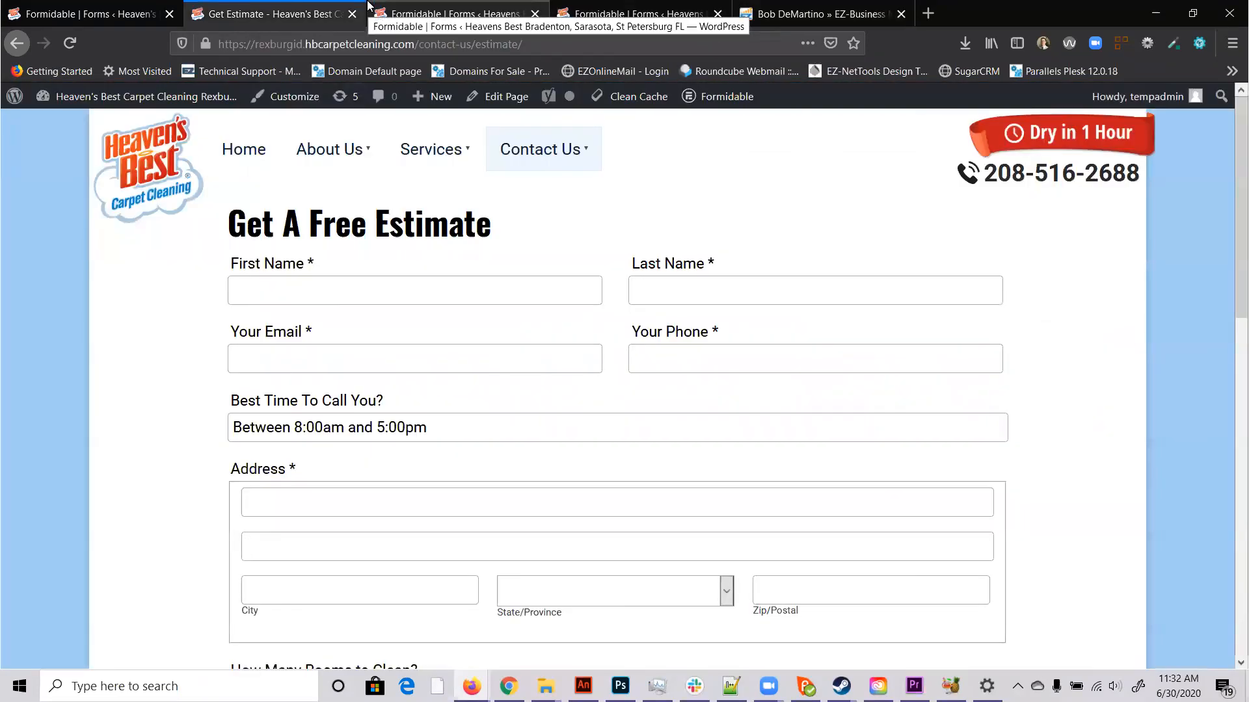